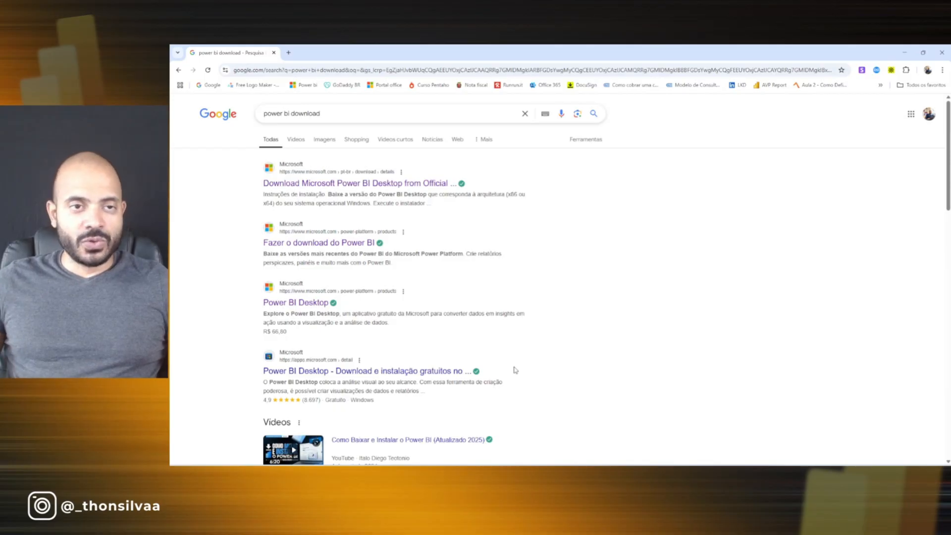
# Step: Open Microsoft's official Power BI Desktop download page from the "power bi download" search results
pyautogui.moveTo(323, 115); pyautogui.dragTo(249, 110)
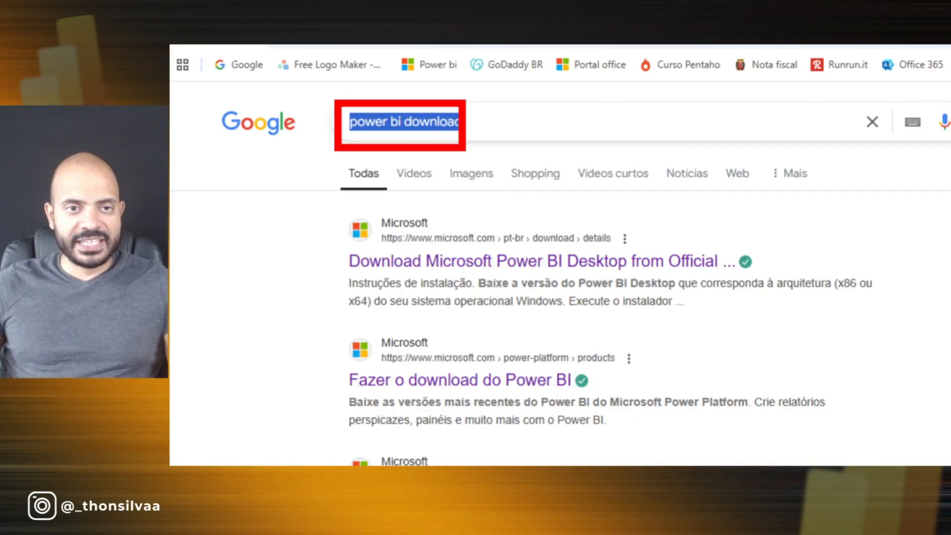
pyautogui.moveTo(405, 157)
pyautogui.mouseDown()
pyautogui.moveTo(414, 236)
pyautogui.moveTo(382, 231)
pyautogui.mouseUp()
pyautogui.press('Escape')
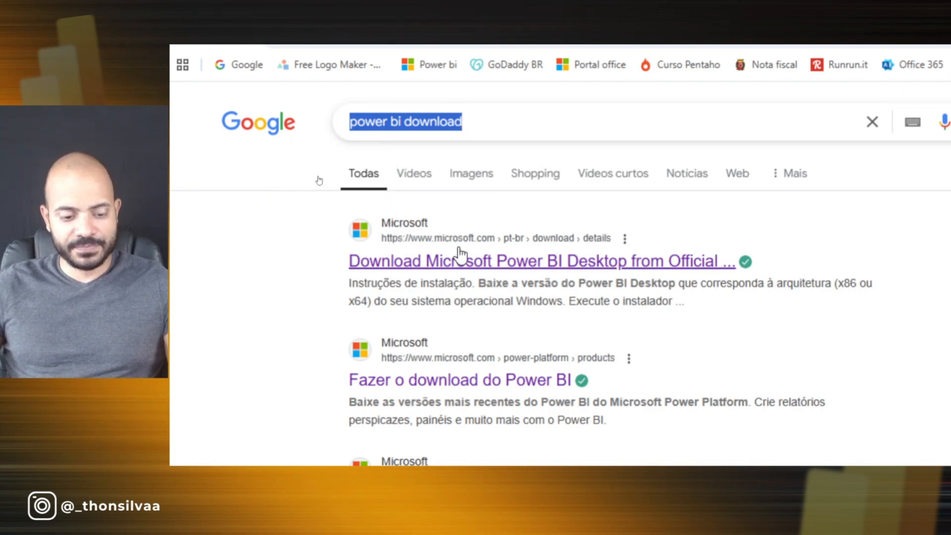
pyautogui.click(461, 258)
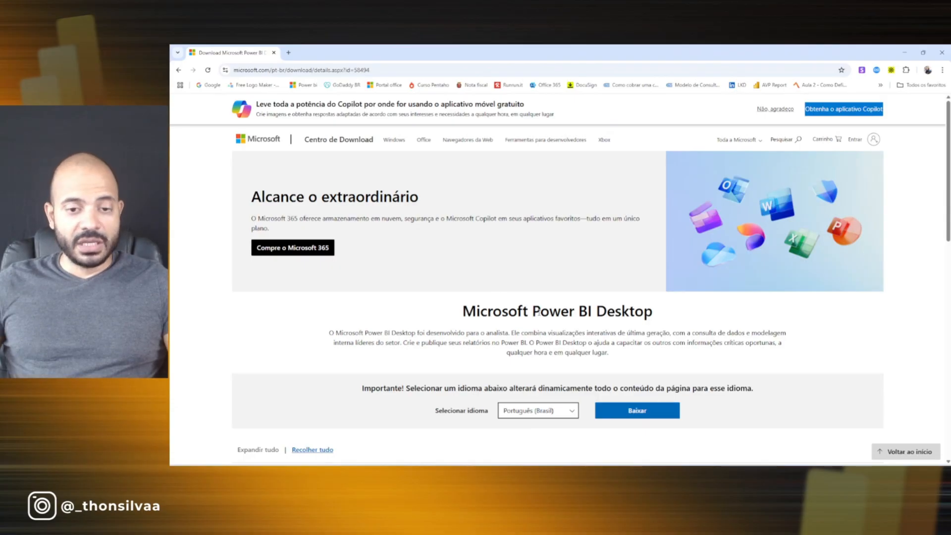
# Step: Keep Português (Brasil) as the download language and bring up the Power BI Desktop installer file choices
pyautogui.scroll(-1, 566, 342)
pyautogui.click(561, 369)
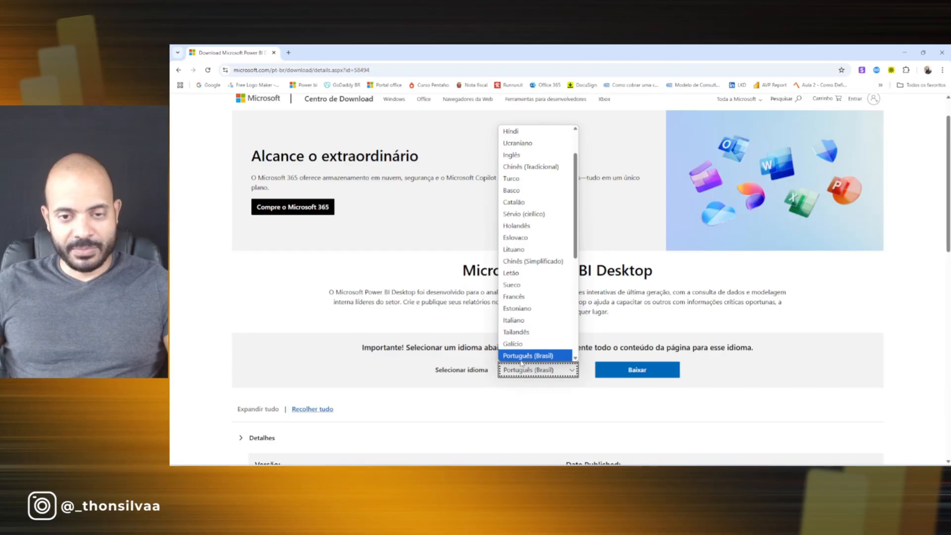
pyautogui.click(497, 405)
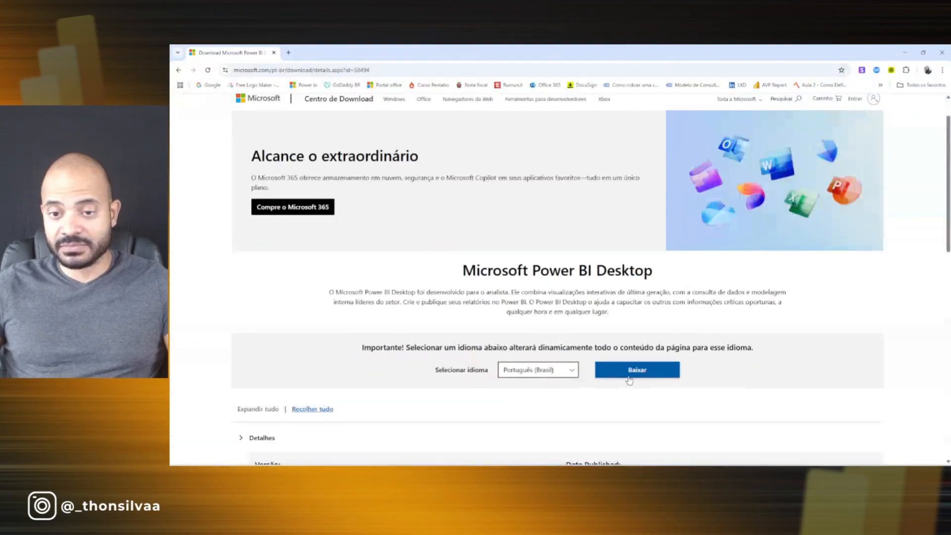
pyautogui.click(631, 378)
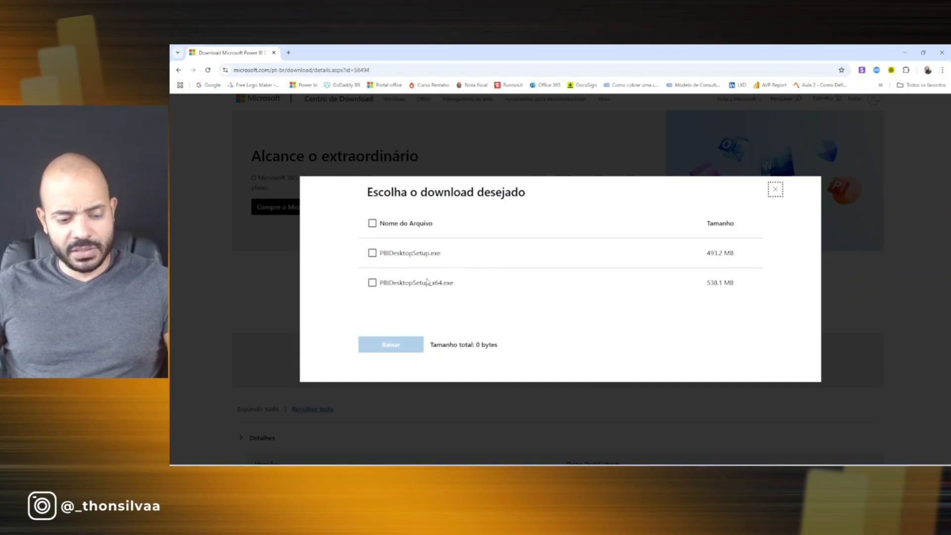
# Step: Choose the 64-bit installer PBIDesktopSetup_x64.exe as the file to download
pyautogui.moveTo(332, 276); pyautogui.dragTo(494, 292)
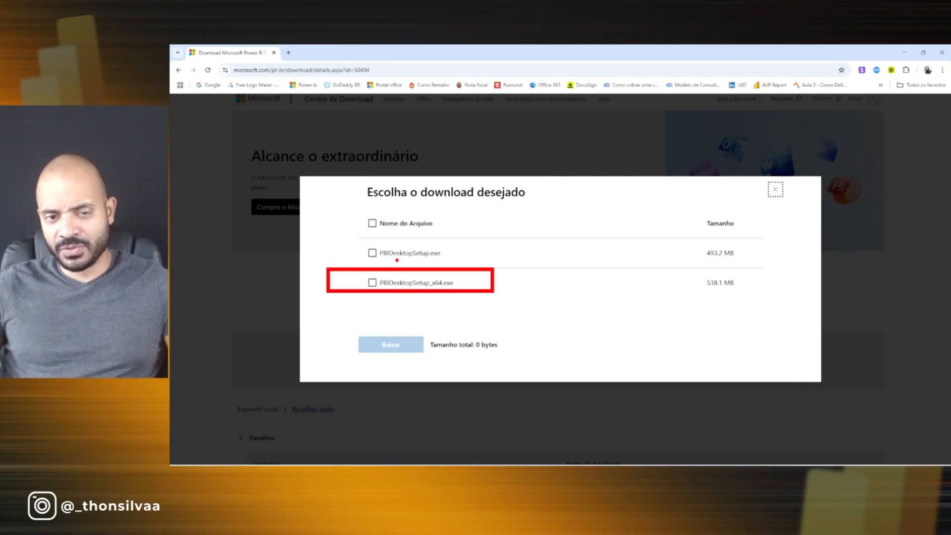
pyautogui.moveTo(349, 276); pyautogui.dragTo(359, 241)
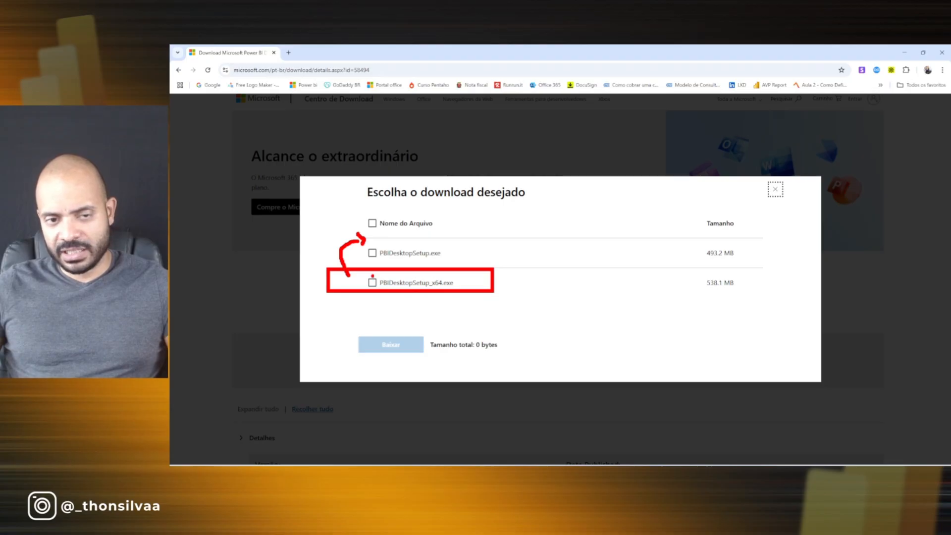
pyautogui.press('Escape')
pyautogui.click(372, 283)
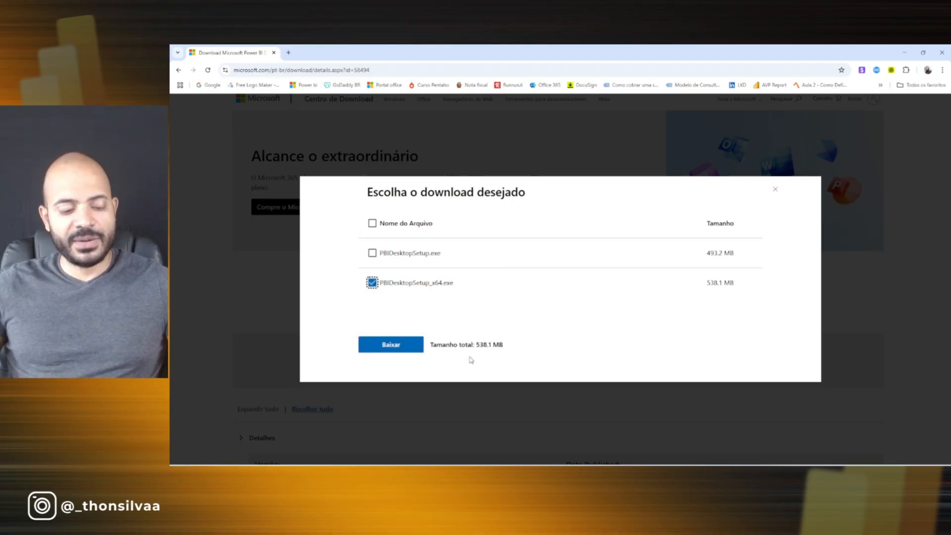
pyautogui.hotkey('ctrl', '2')
pyautogui.moveTo(462, 332); pyautogui.dragTo(519, 365)
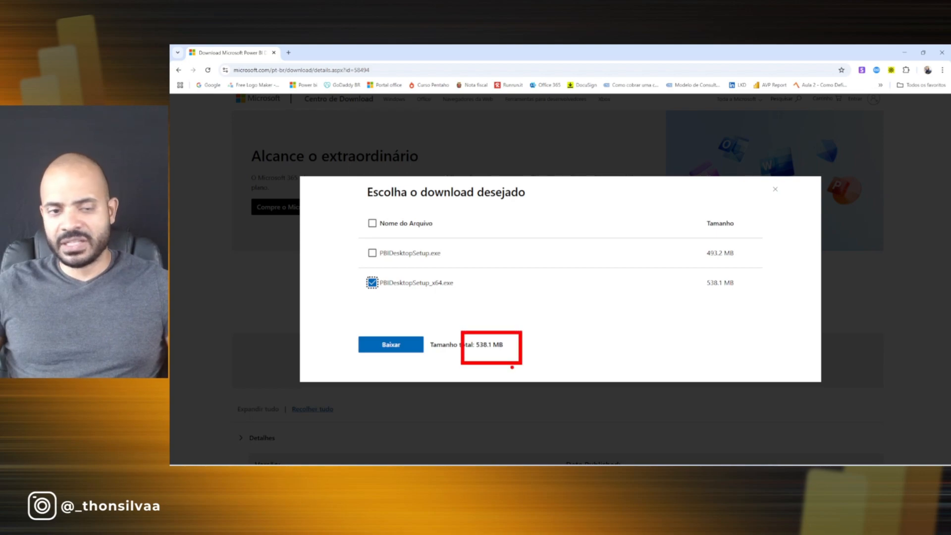
pyautogui.moveTo(366, 358)
pyautogui.mouseDown()
pyautogui.moveTo(381, 360)
pyautogui.moveTo(353, 326)
pyautogui.moveTo(355, 361)
pyautogui.mouseUp()
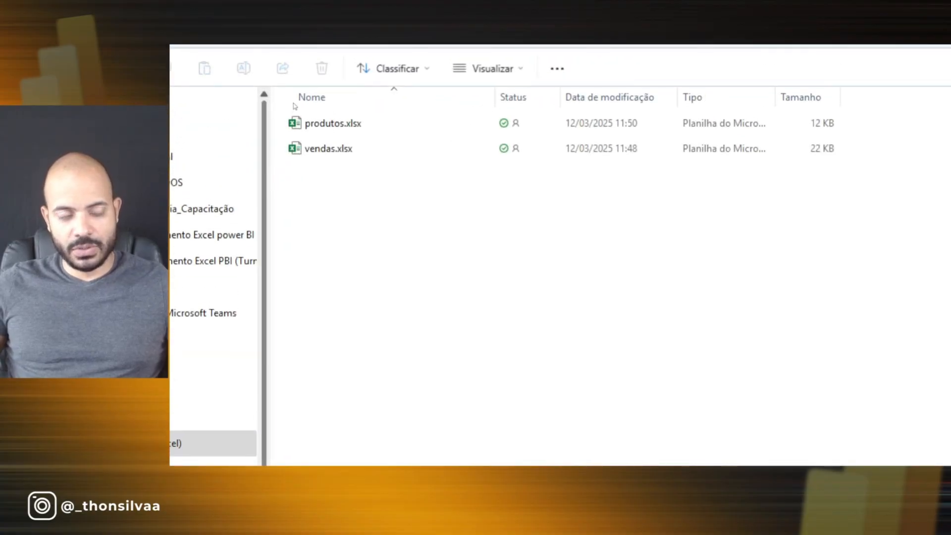
# Step: Open produtos.xlsx in Excel and examine its ID, NomeProduto and Categoria columns
pyautogui.moveTo(277, 109); pyautogui.dragTo(372, 135)
pyautogui.moveTo(268, 133)
pyautogui.mouseDown()
pyautogui.moveTo(306, 153)
pyautogui.moveTo(371, 166)
pyautogui.mouseUp()
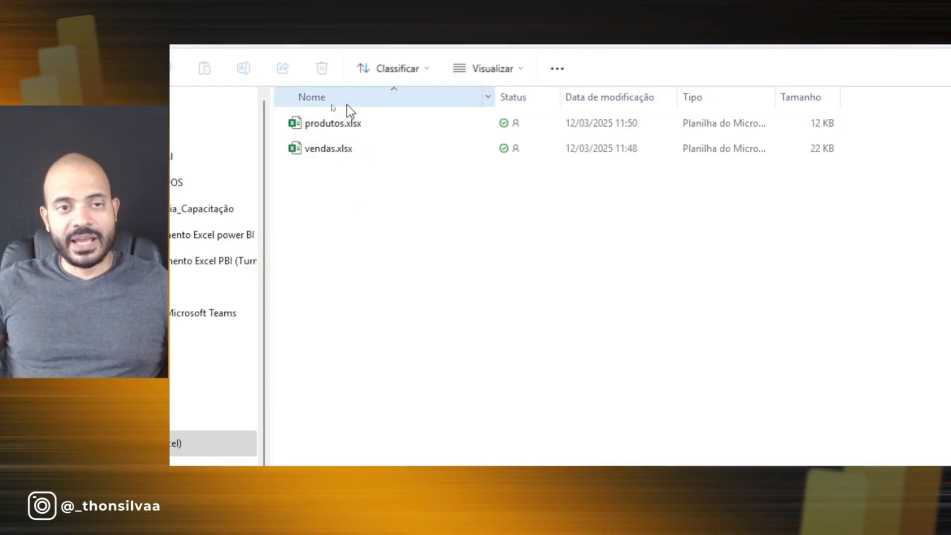
pyautogui.doubleClick(322, 125)
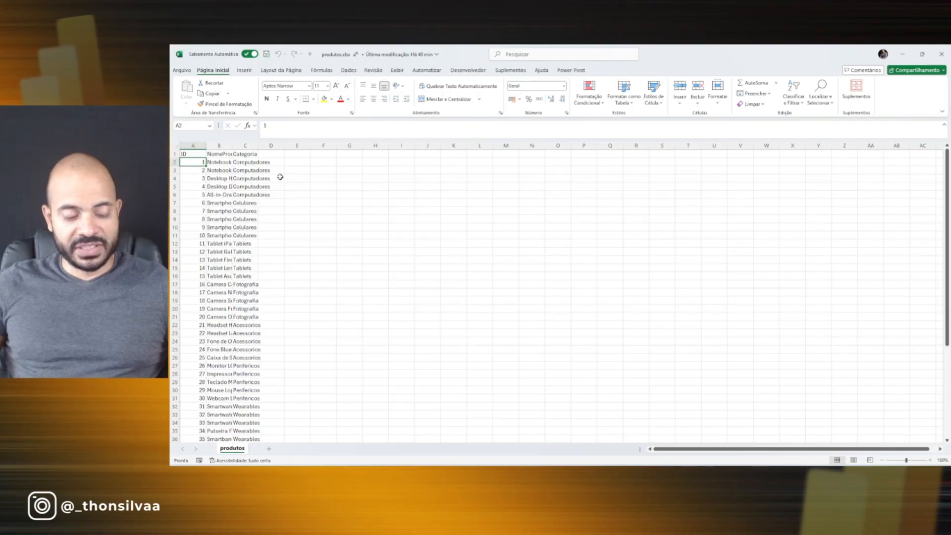
pyautogui.click(188, 155)
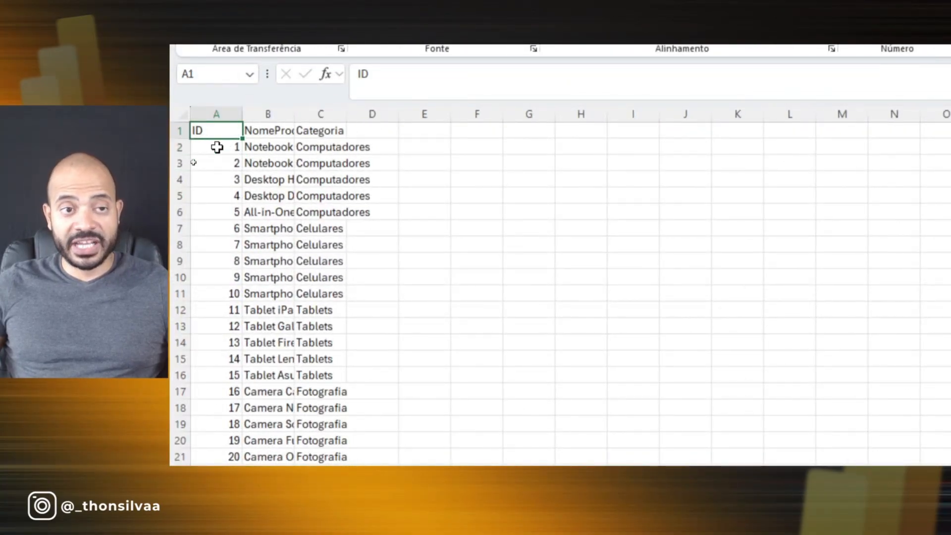
pyautogui.click(274, 135)
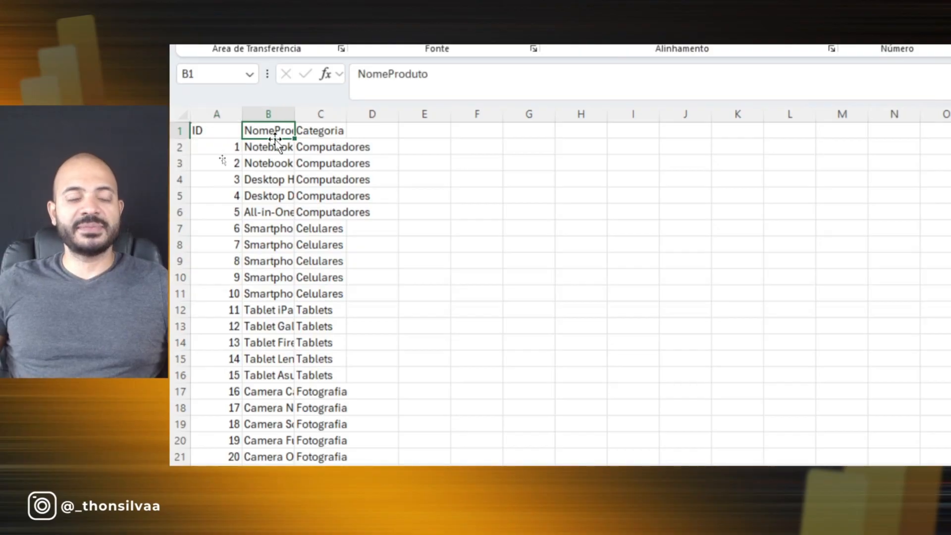
pyautogui.click(330, 130)
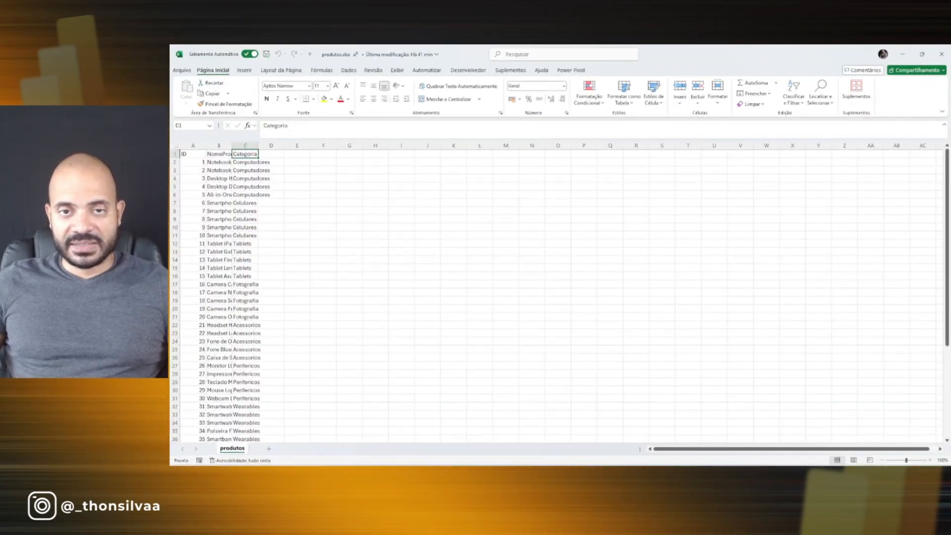
# Step: Open vendas.xlsx in Excel and examine the title rows above the table and each column header from VendaID to CanalVenda
pyautogui.click(543, 425)
pyautogui.doubleClick(340, 129)
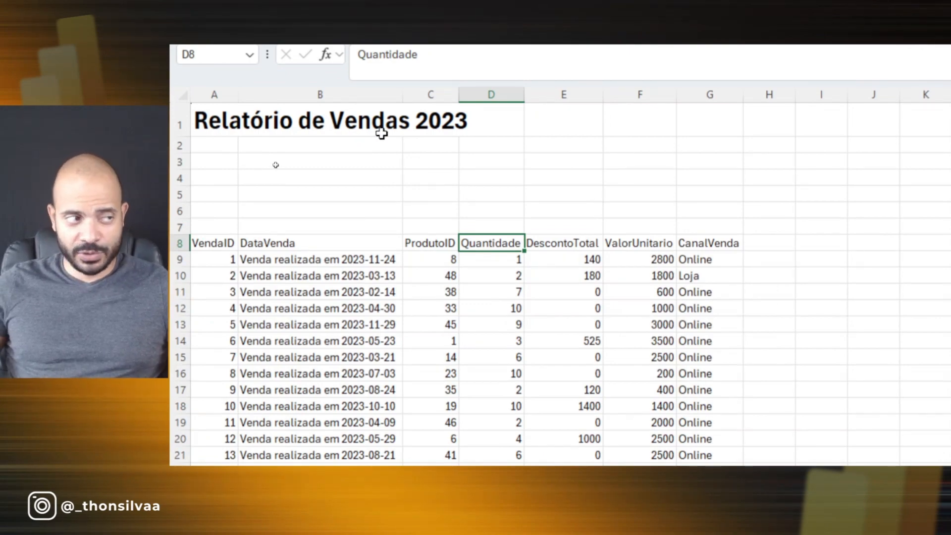
pyautogui.moveTo(253, 115); pyautogui.dragTo(492, 227)
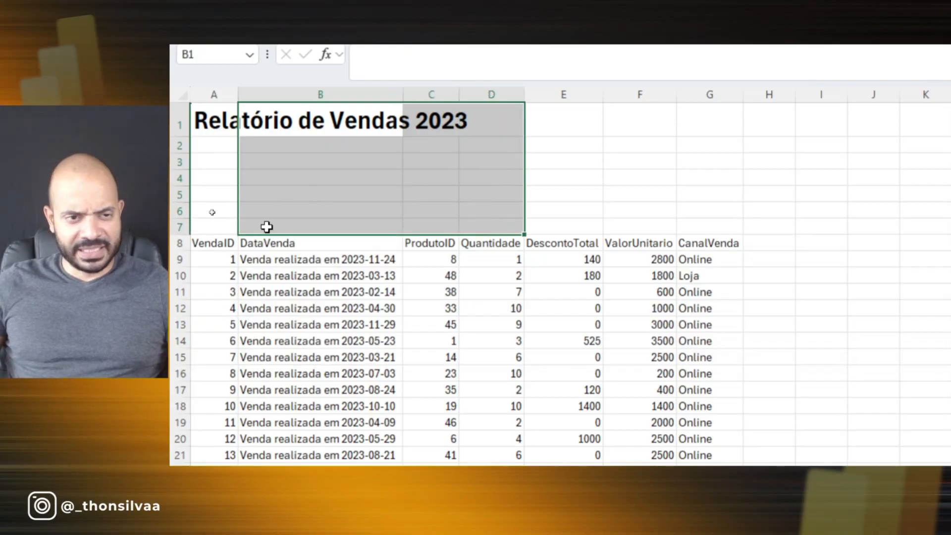
pyautogui.moveTo(198, 243); pyautogui.dragTo(644, 241)
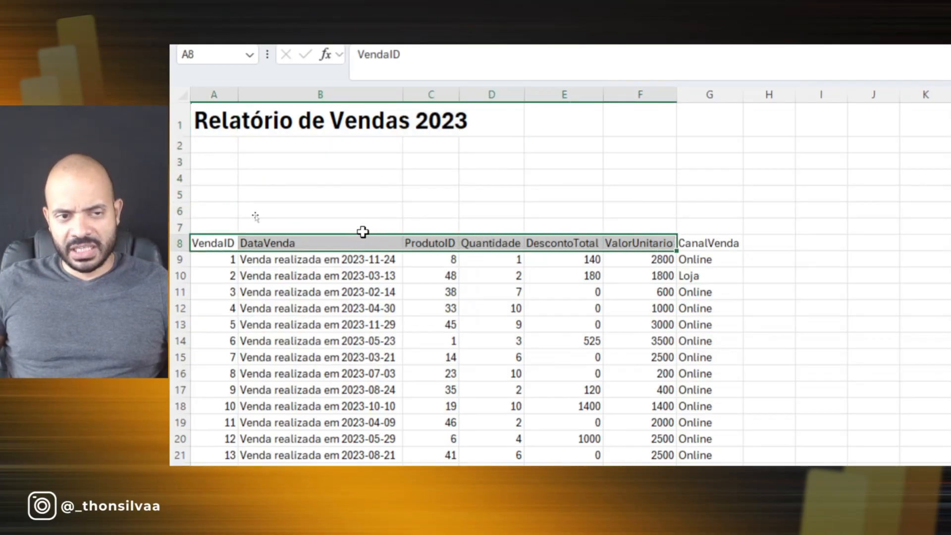
pyautogui.click(212, 243)
pyautogui.click(286, 241)
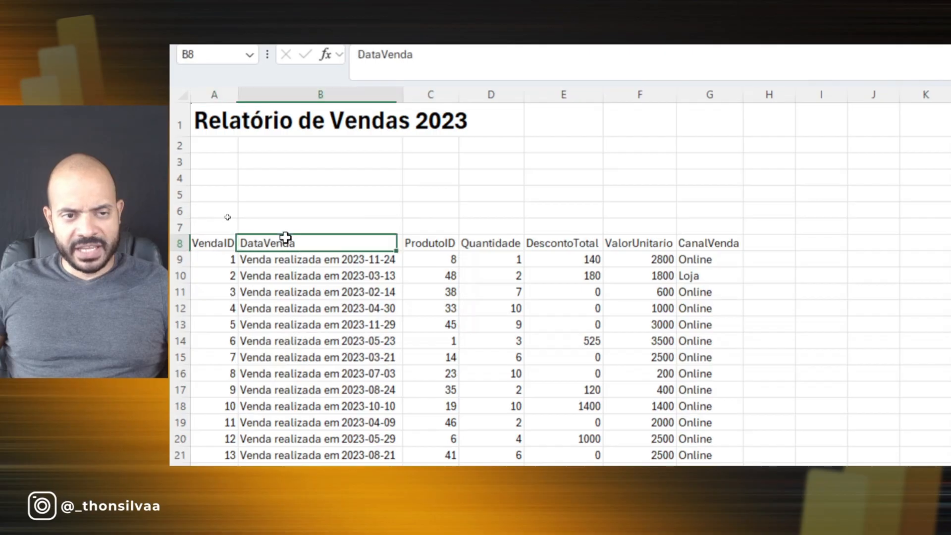
pyautogui.click(425, 248)
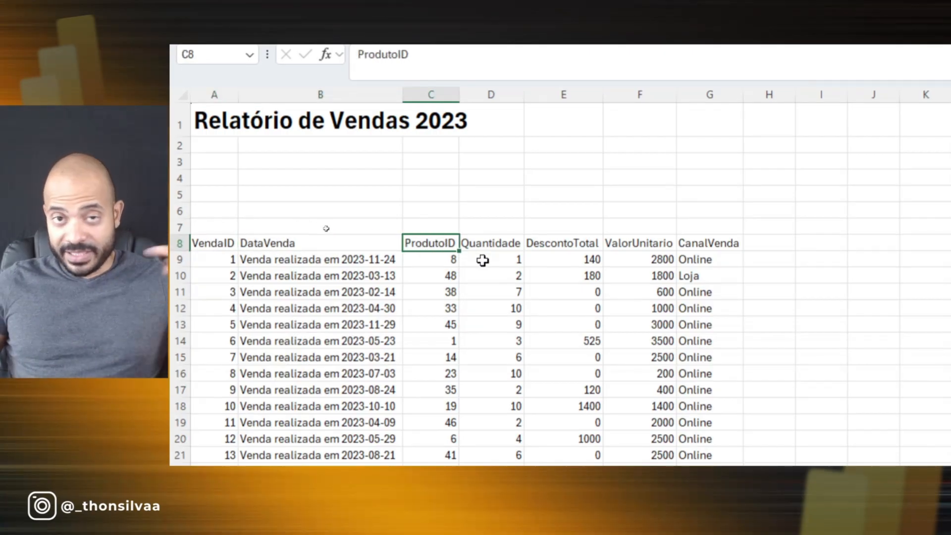
pyautogui.click(503, 244)
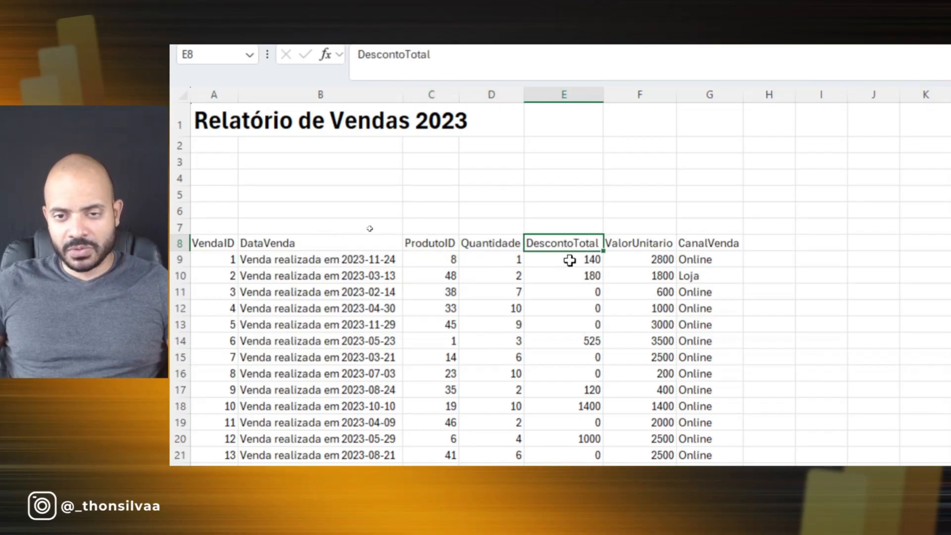
pyautogui.click(649, 248)
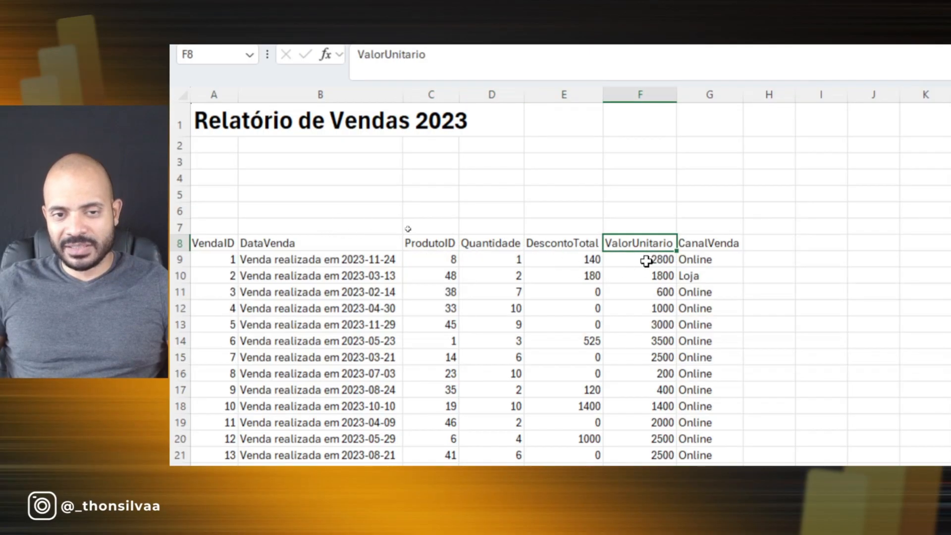
pyautogui.click(733, 248)
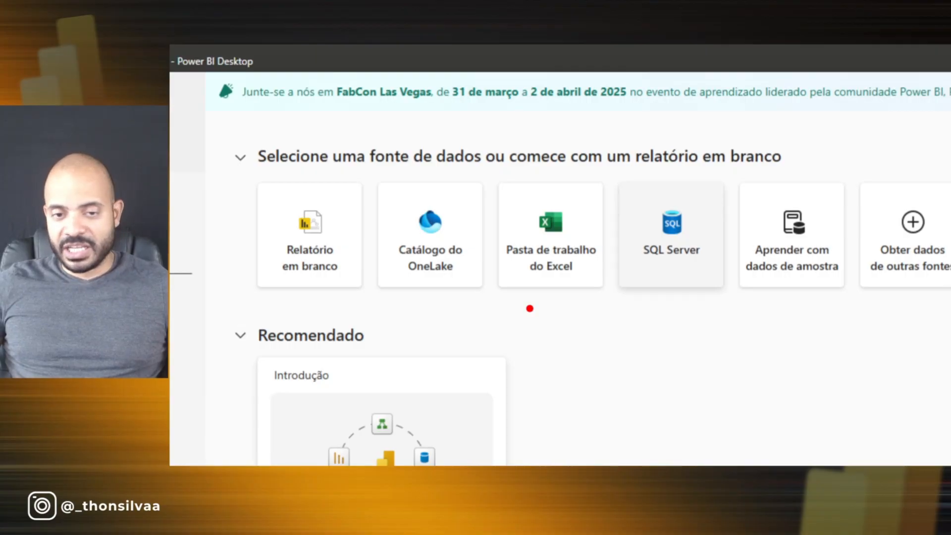
pyautogui.moveTo(524, 305)
pyautogui.mouseDown()
pyautogui.moveTo(583, 343)
pyautogui.moveTo(587, 453)
pyautogui.mouseUp()
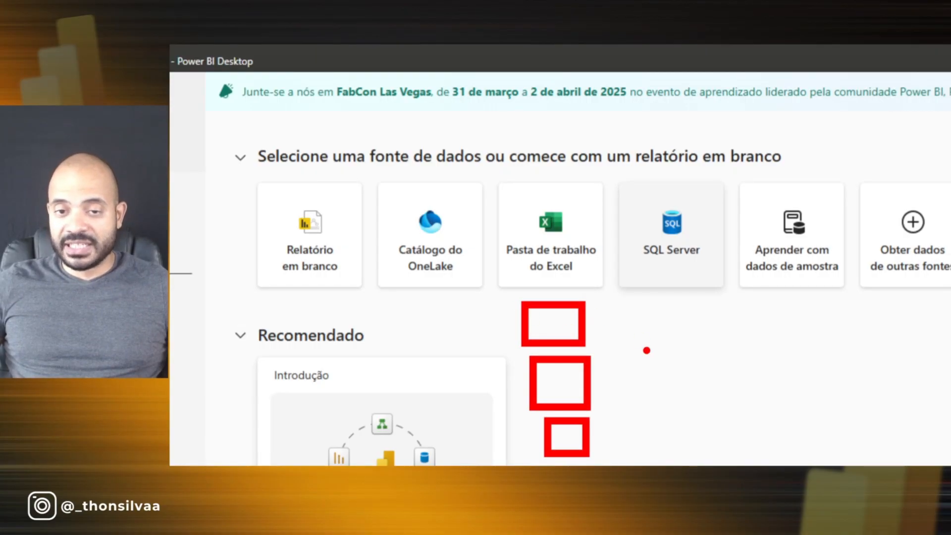
pyautogui.moveTo(646, 351); pyautogui.dragTo(601, 268)
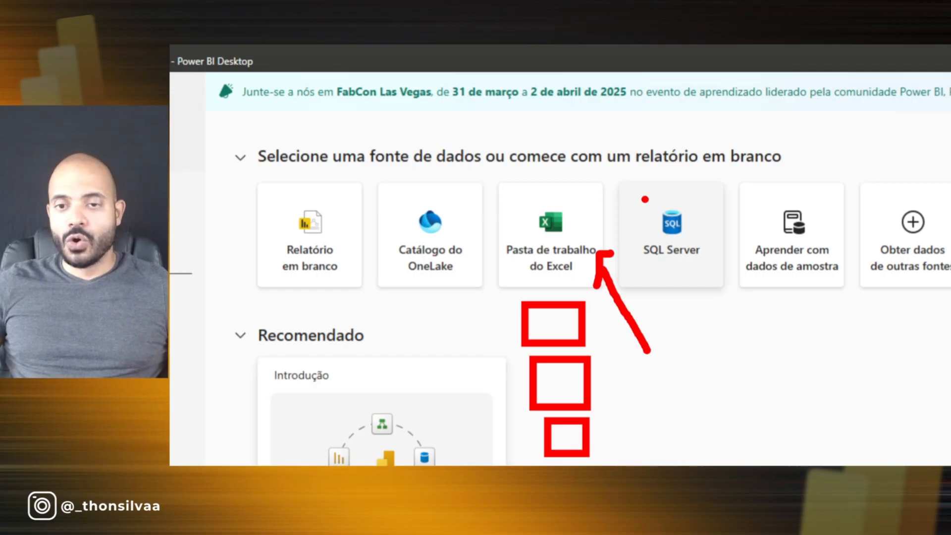
pyautogui.moveTo(643, 200)
pyautogui.mouseDown()
pyautogui.moveTo(725, 264)
pyautogui.moveTo(614, 229)
pyautogui.moveTo(657, 203)
pyautogui.mouseUp()
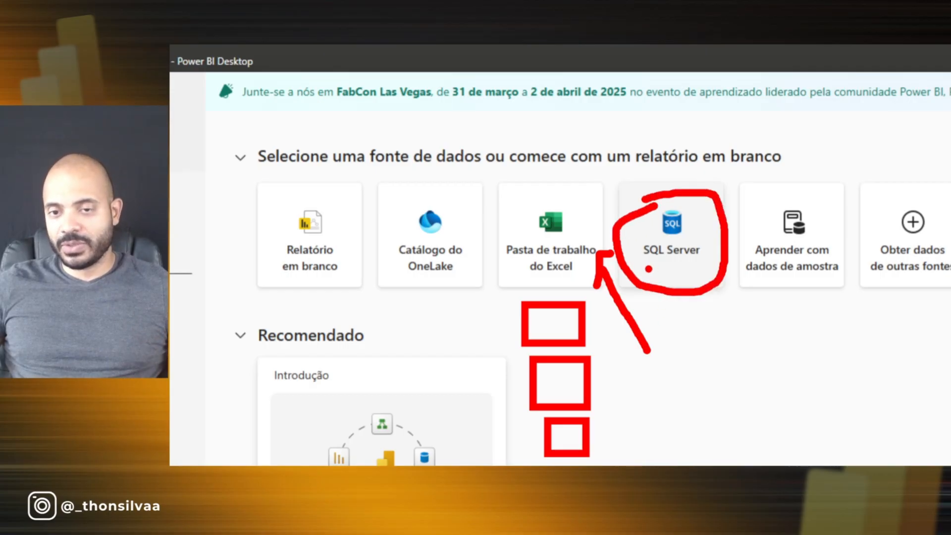
pyautogui.moveTo(648, 269); pyautogui.dragTo(717, 265)
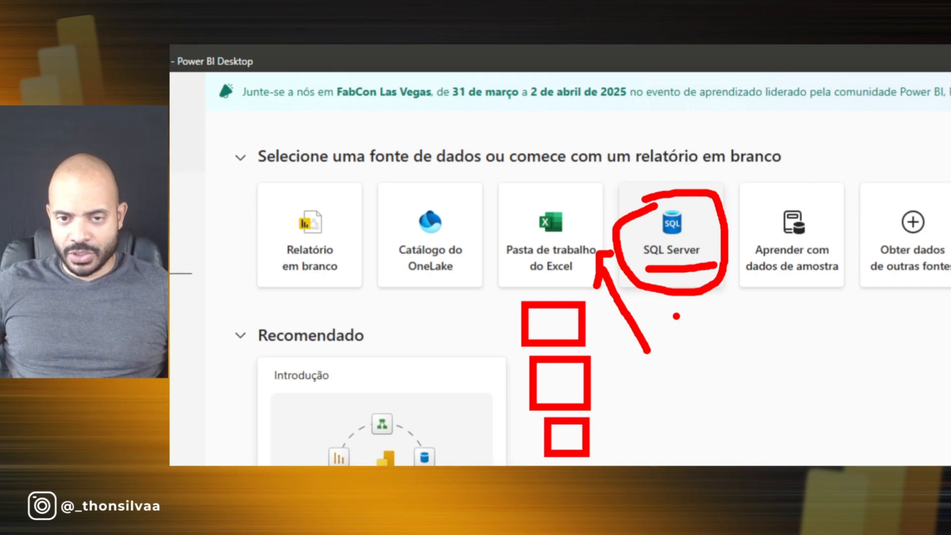
pyautogui.moveTo(492, 186)
pyautogui.mouseDown()
pyautogui.moveTo(578, 261)
pyautogui.moveTo(521, 196)
pyautogui.mouseUp()
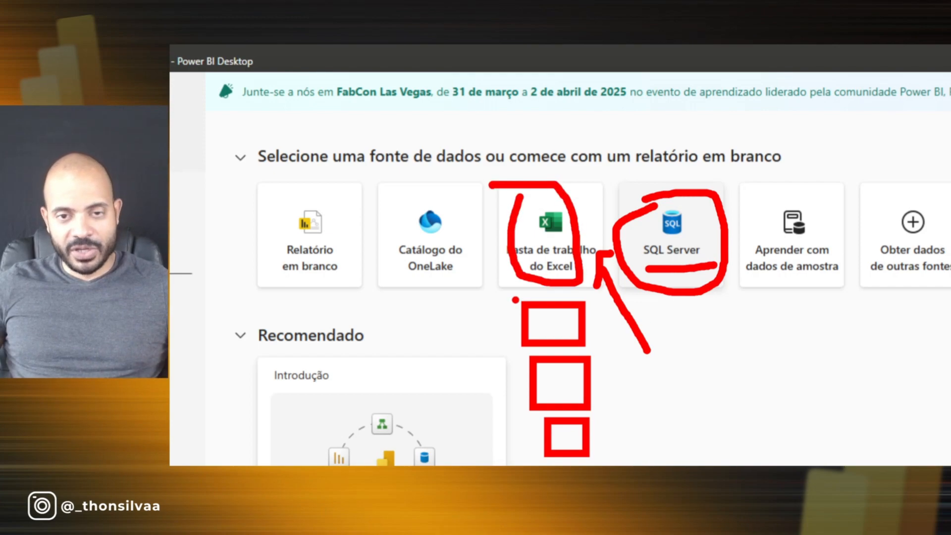
pyautogui.press('Escape')
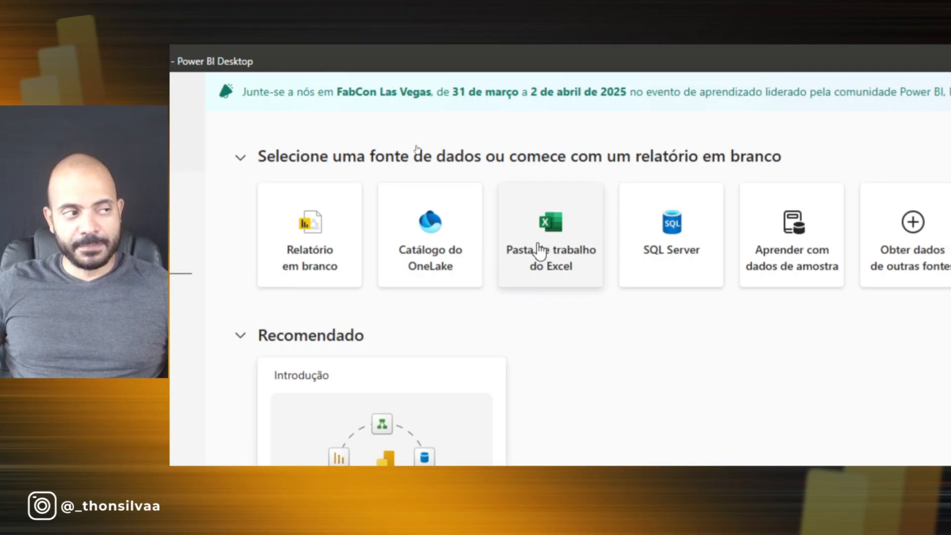
# Step: Create a blank report in Power BI Desktop and show the report's data field list
pyautogui.click(308, 255)
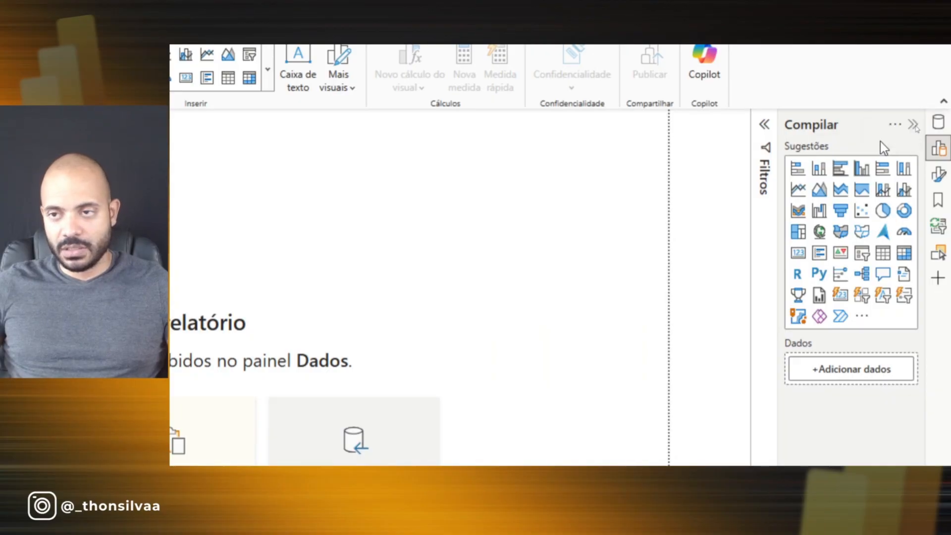
pyautogui.click(937, 123)
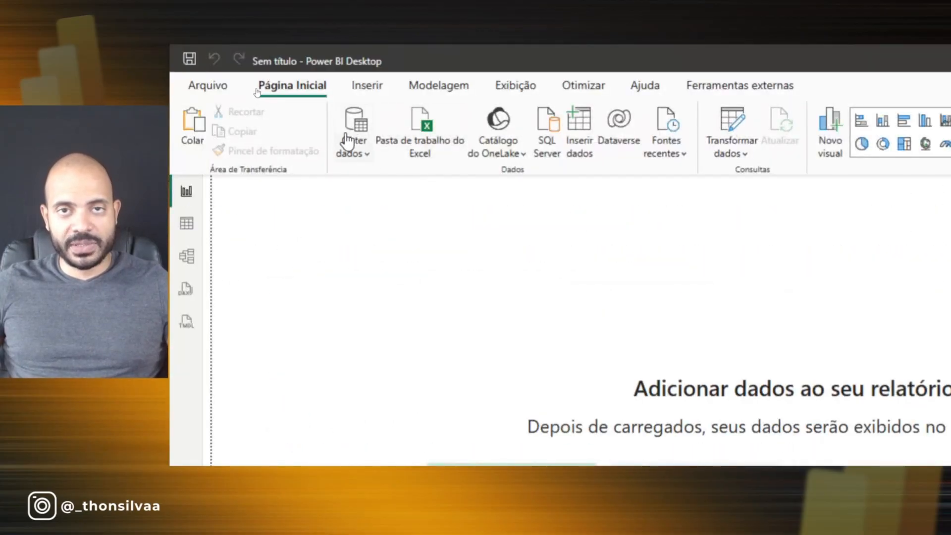
# Step: Connect the report to the vendas.xlsx workbook as an Excel data source
pyautogui.click(347, 151)
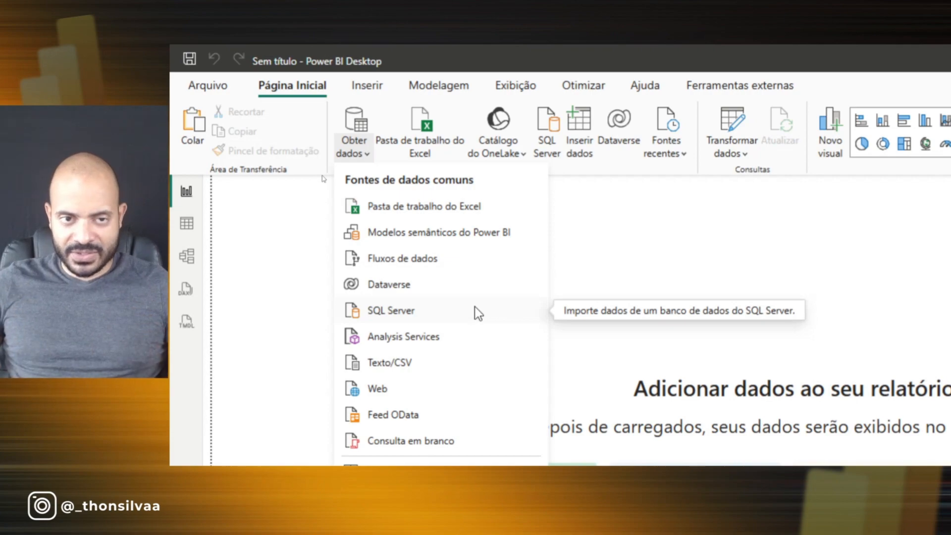
pyautogui.click(436, 208)
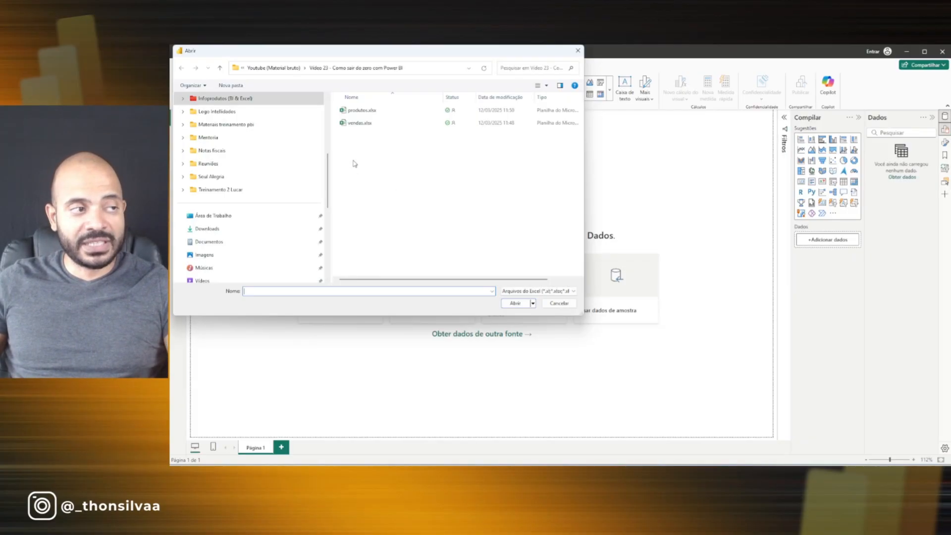
pyautogui.click(356, 128)
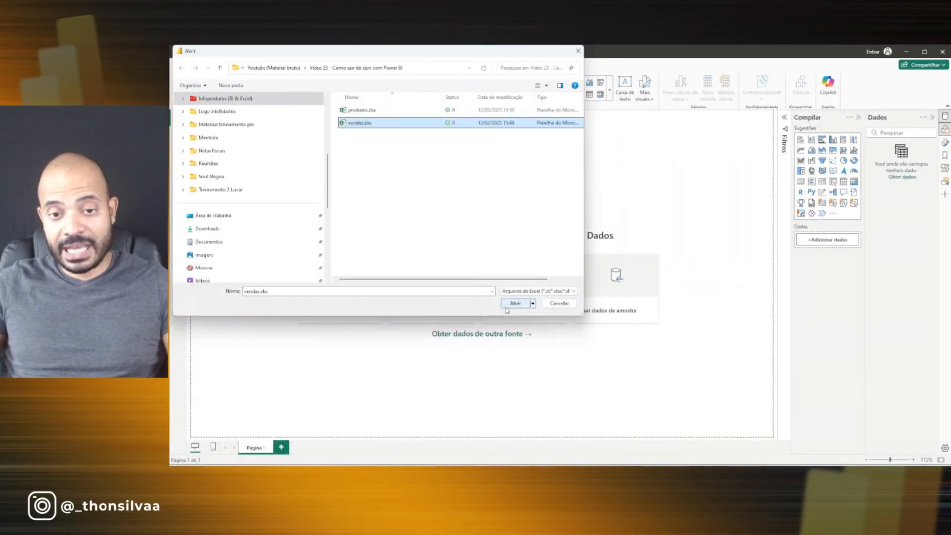
pyautogui.click(513, 303)
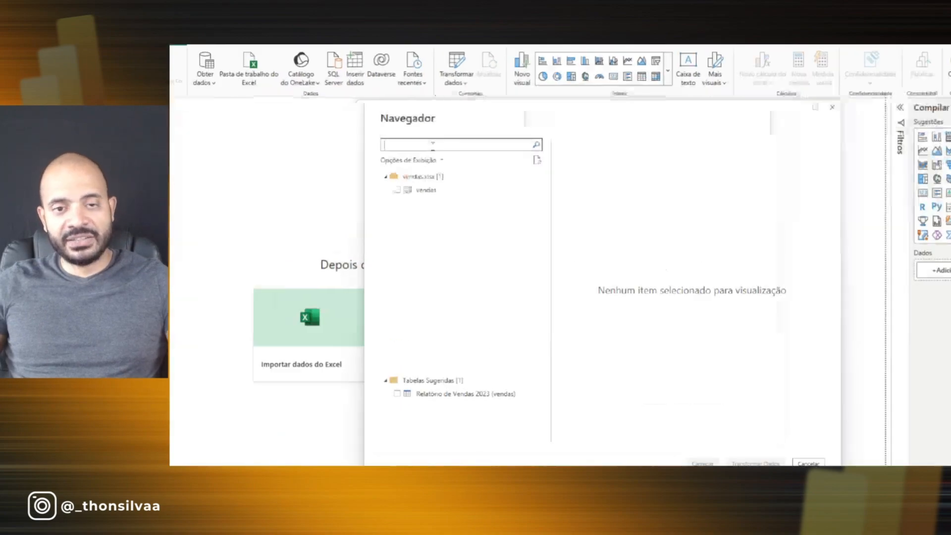
pyautogui.moveTo(355, 110); pyautogui.dragTo(477, 110)
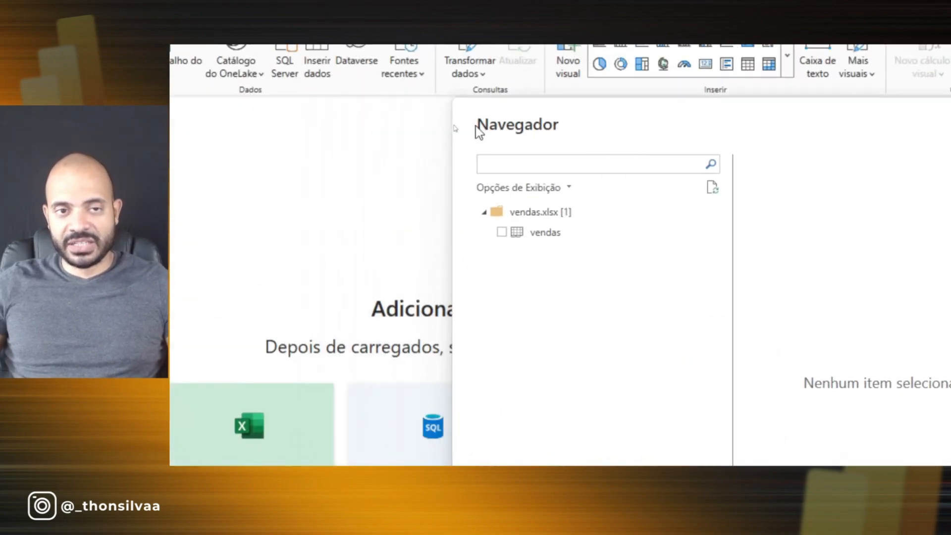
pyautogui.moveTo(662, 130); pyautogui.dragTo(445, 122)
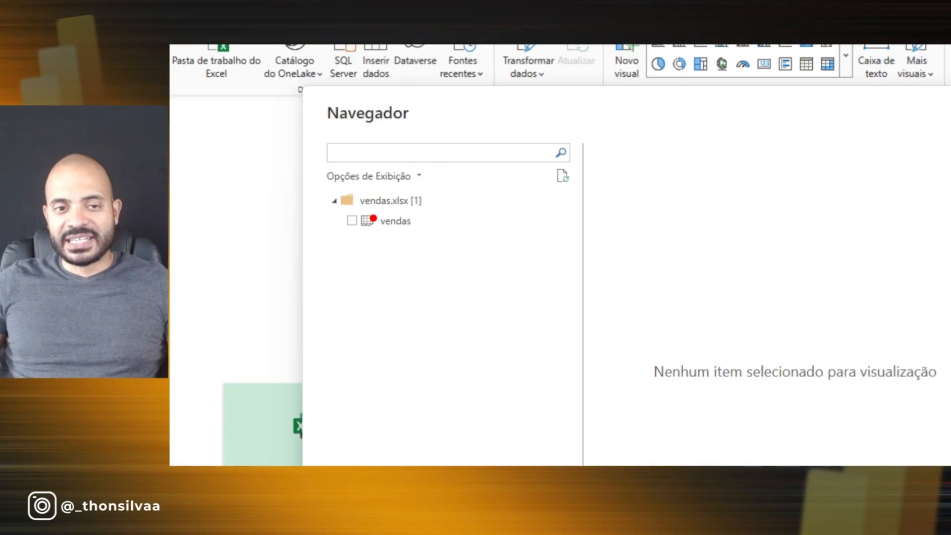
pyautogui.moveTo(364, 238)
pyautogui.mouseDown()
pyautogui.moveTo(391, 237)
pyautogui.moveTo(389, 283)
pyautogui.mouseUp()
pyautogui.moveTo(373, 301)
pyautogui.mouseDown()
pyautogui.moveTo(394, 307)
pyautogui.moveTo(395, 337)
pyautogui.mouseUp()
pyautogui.moveTo(371, 351)
pyautogui.mouseDown()
pyautogui.moveTo(390, 351)
pyautogui.moveTo(404, 367)
pyautogui.mouseUp()
pyautogui.moveTo(381, 380); pyautogui.dragTo(424, 393)
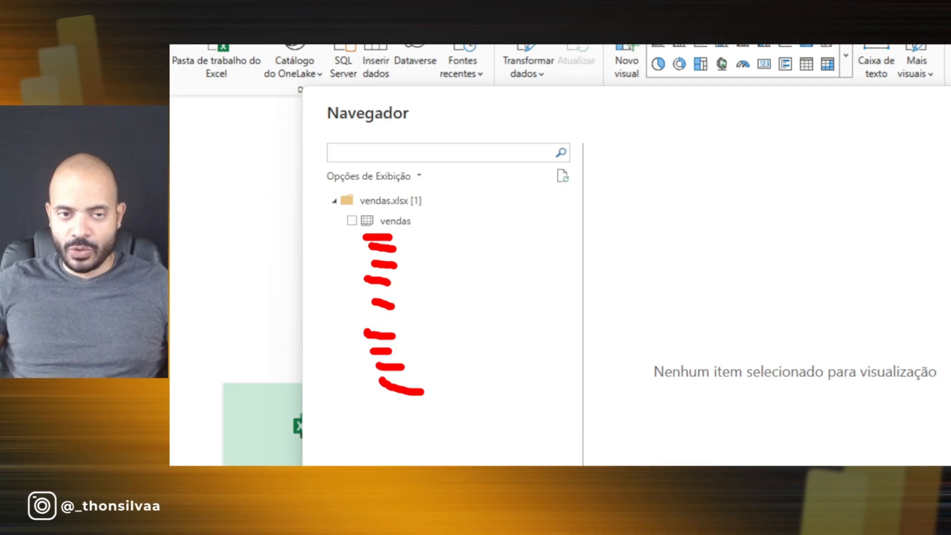
pyautogui.moveTo(642, 190)
pyautogui.mouseDown()
pyautogui.moveTo(436, 213)
pyautogui.moveTo(444, 245)
pyautogui.mouseUp()
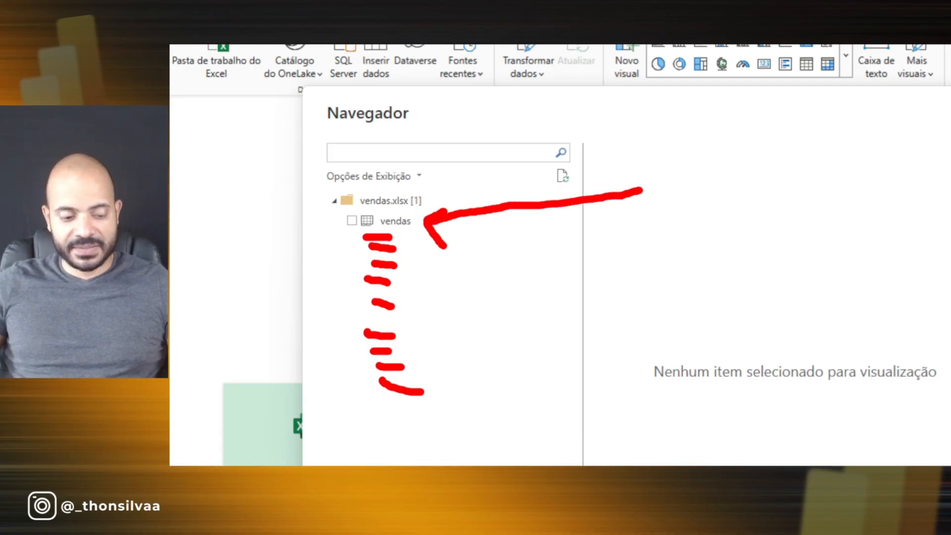
pyautogui.press('Escape')
# Step: Preview the vendas sheet, select it for import and open it in Power Query Editor for data transformation
pyautogui.click(394, 228)
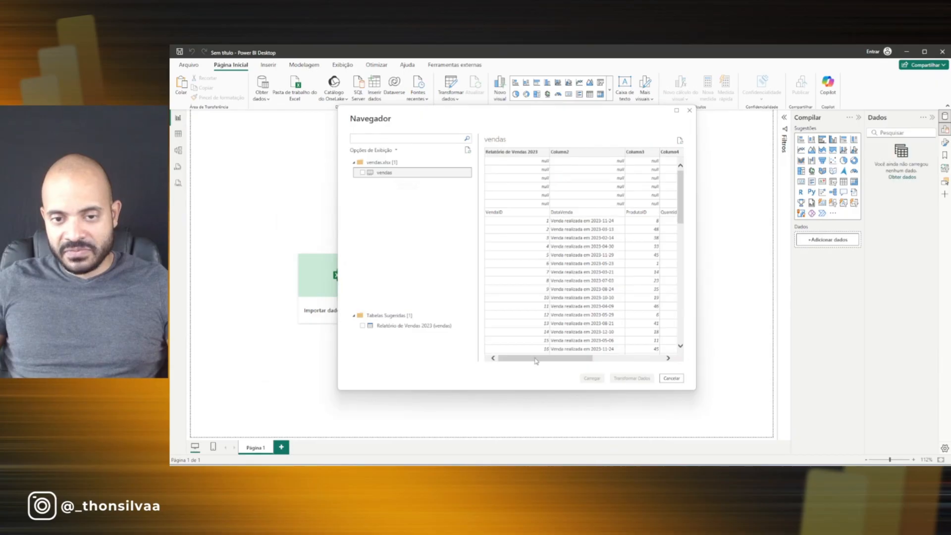
pyautogui.moveTo(536, 361); pyautogui.dragTo(501, 362)
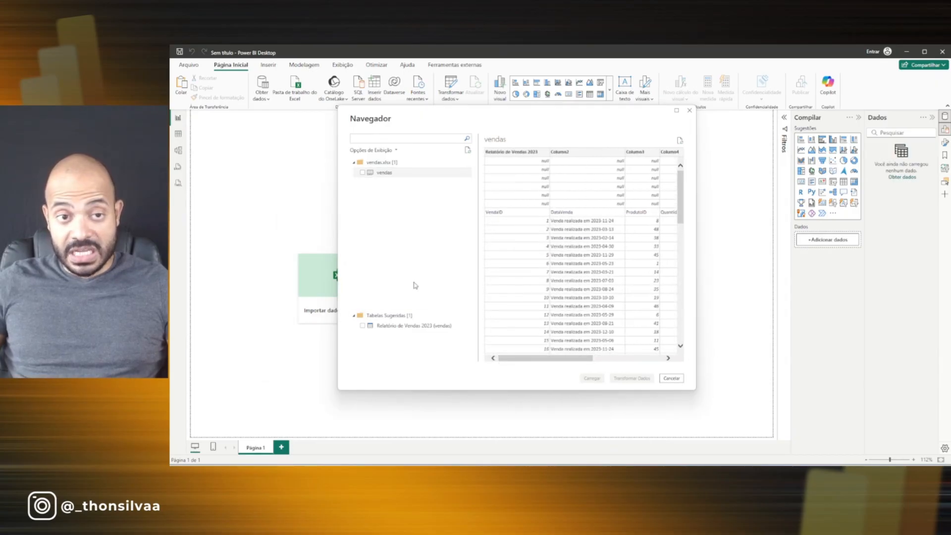
pyautogui.click(363, 173)
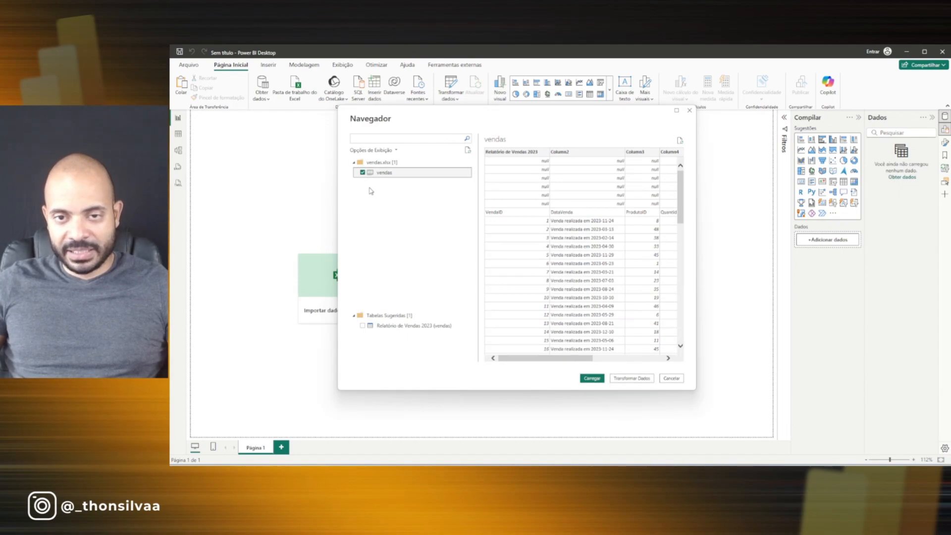
pyautogui.click(363, 173)
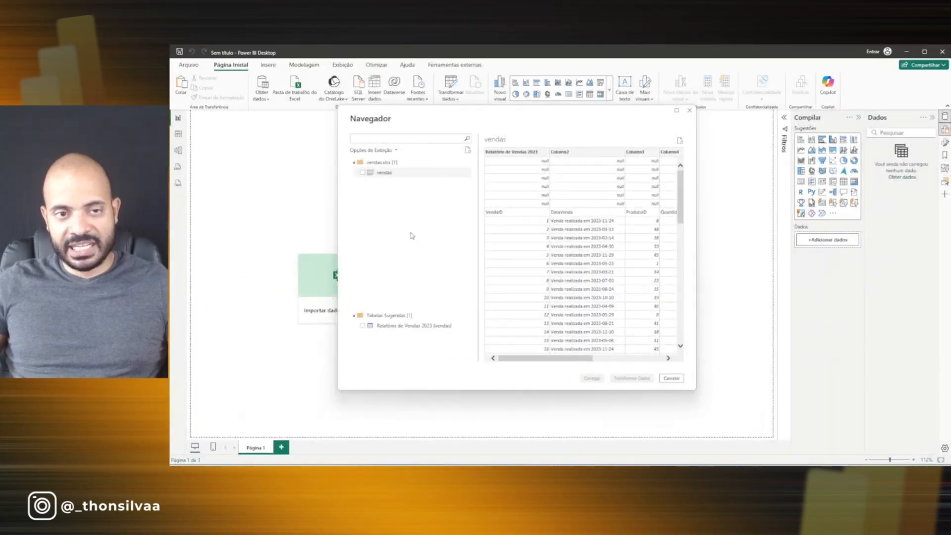
pyautogui.click(362, 172)
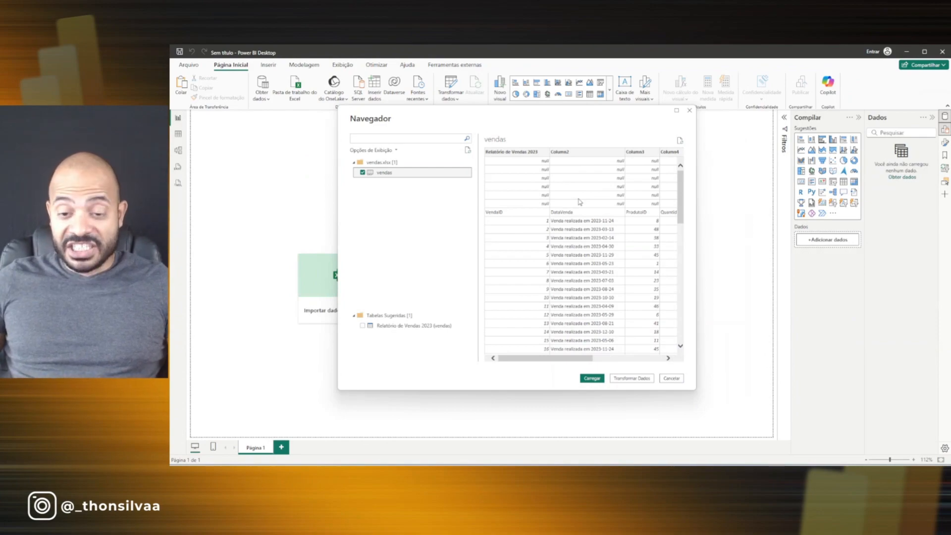
pyautogui.click(639, 379)
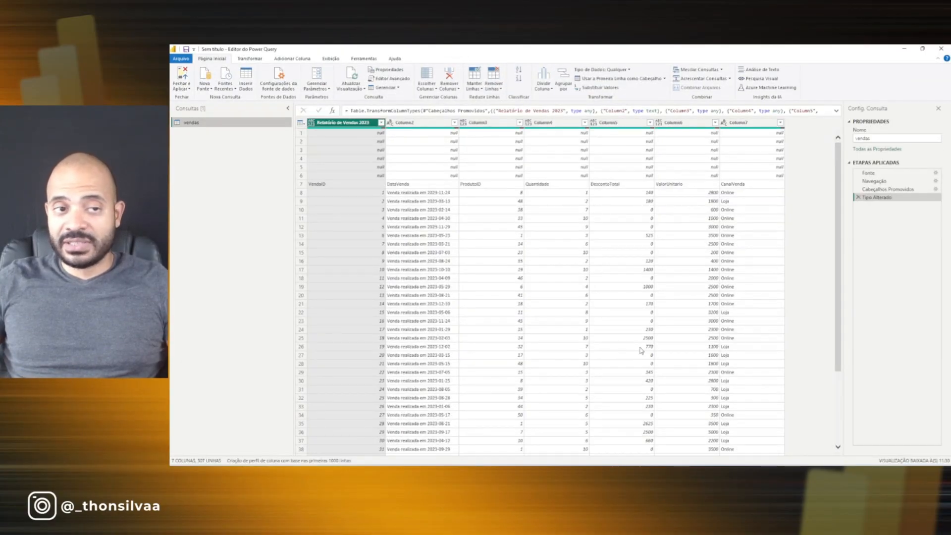
pyautogui.click(923, 48)
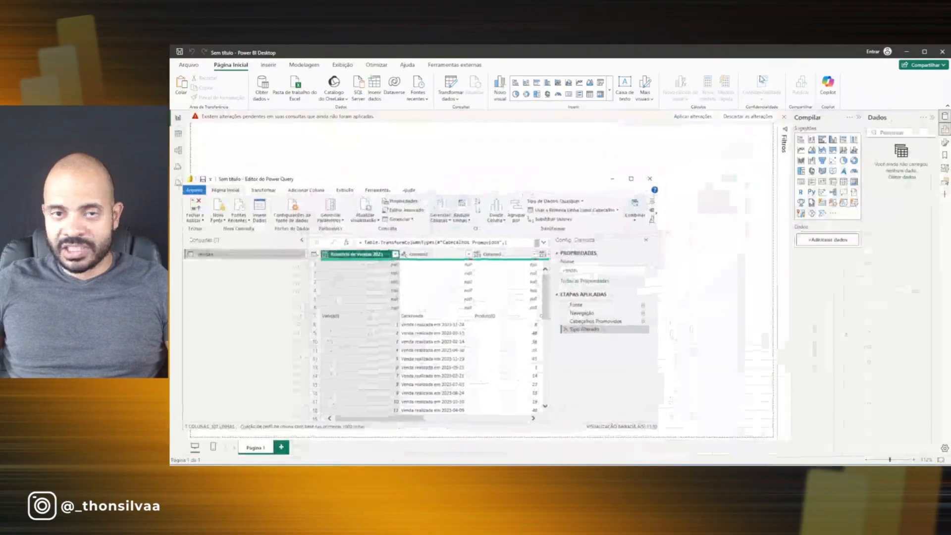
pyautogui.moveTo(488, 183); pyautogui.dragTo(584, 169)
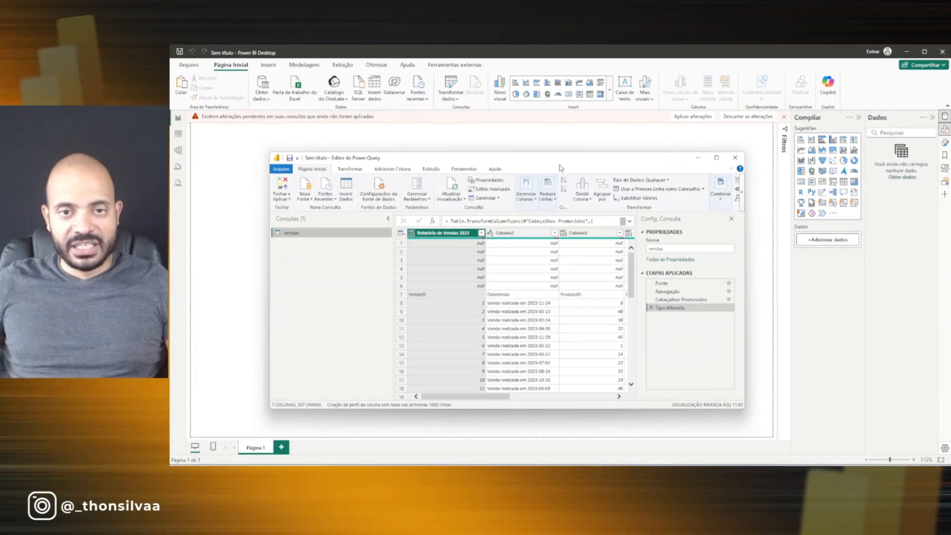
pyautogui.moveTo(550, 160)
pyautogui.mouseDown()
pyautogui.moveTo(560, 149)
pyautogui.moveTo(533, 154)
pyautogui.mouseUp()
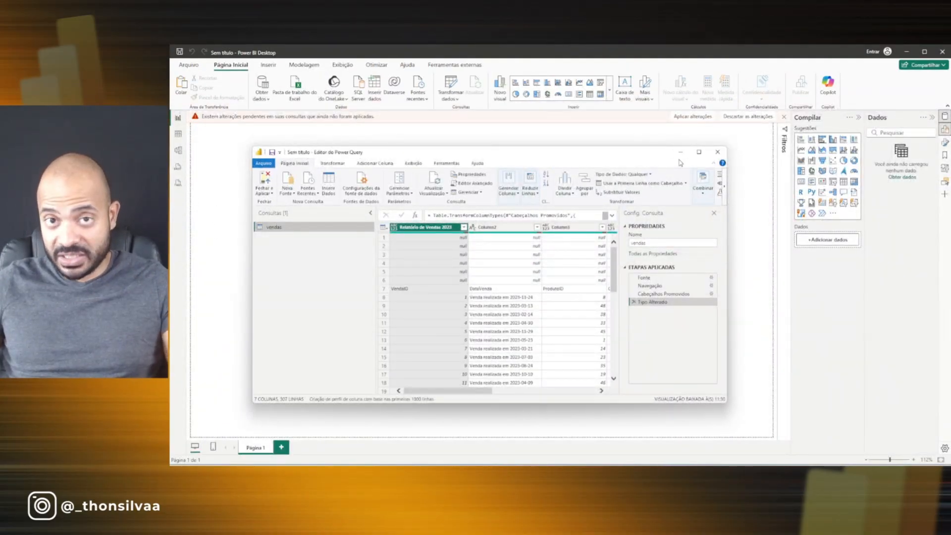
pyautogui.click(699, 151)
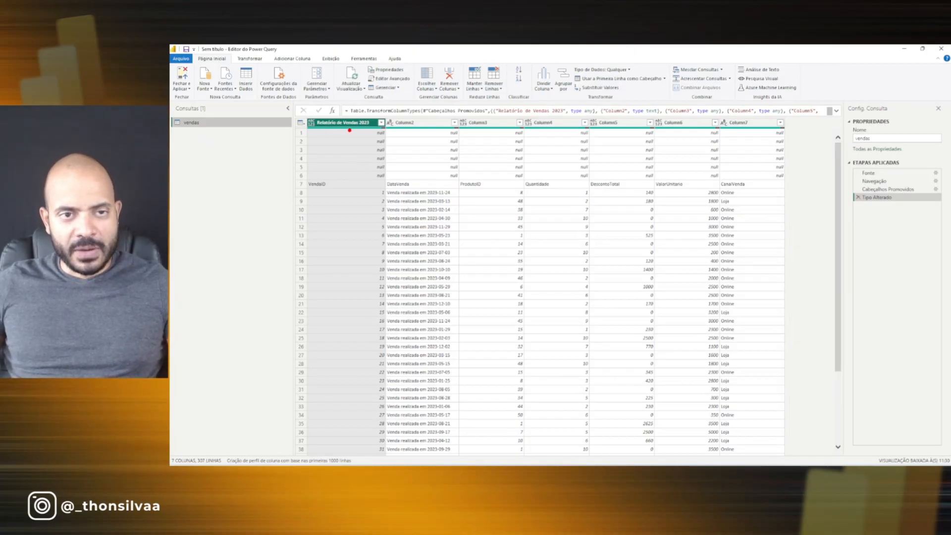
pyautogui.moveTo(350, 130); pyautogui.dragTo(289, 143)
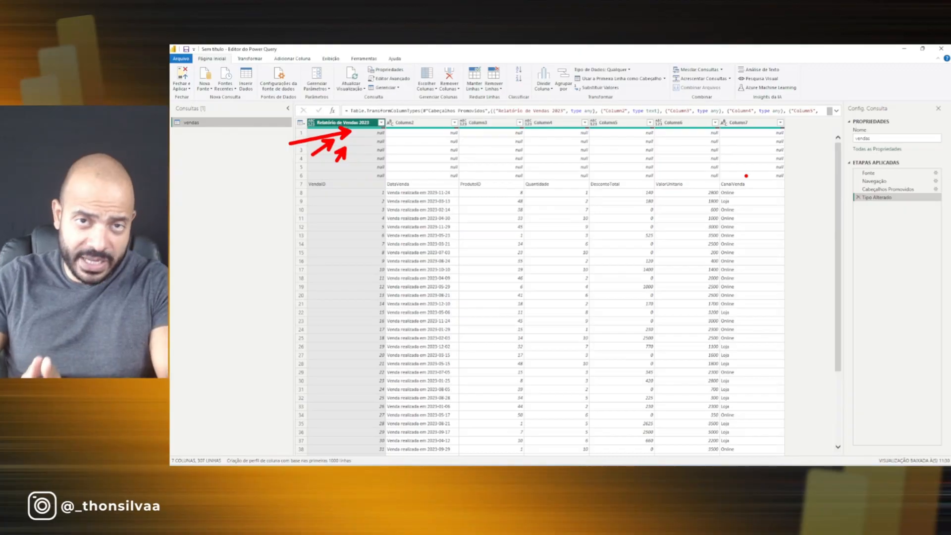
pyautogui.press('Escape')
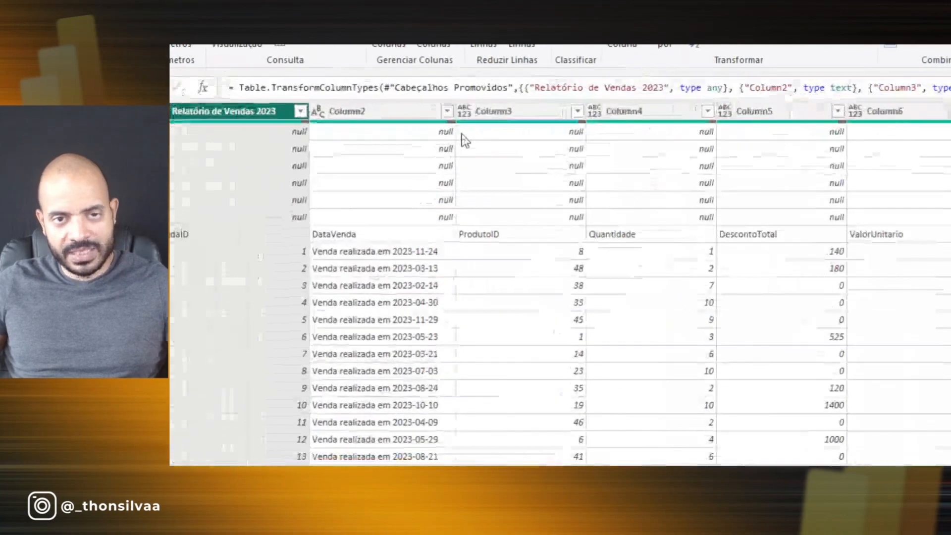
# Step: Filter out the null rows of the vendas query through Column2
pyautogui.click(448, 112)
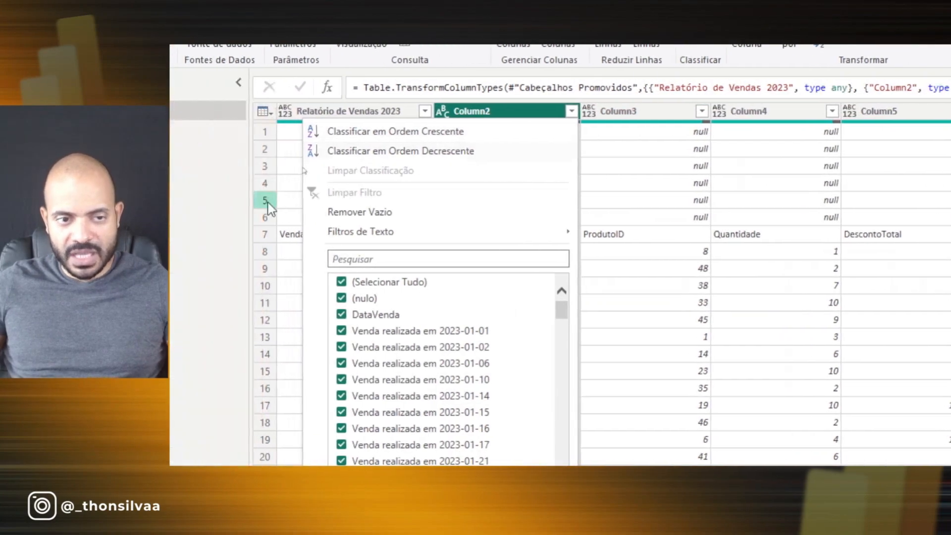
pyautogui.click(346, 301)
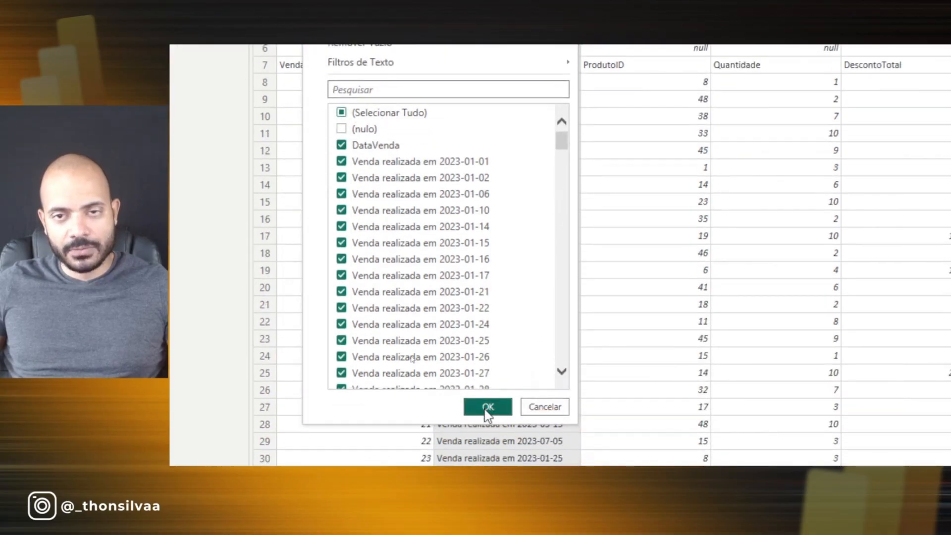
pyautogui.click(486, 408)
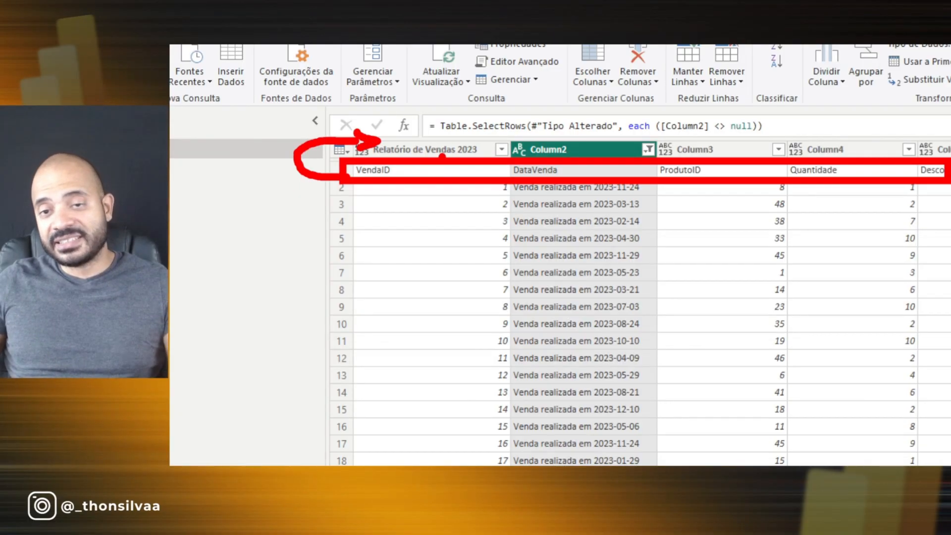
# Step: Promote the first row of the vendas query to column headers
pyautogui.press('Escape')
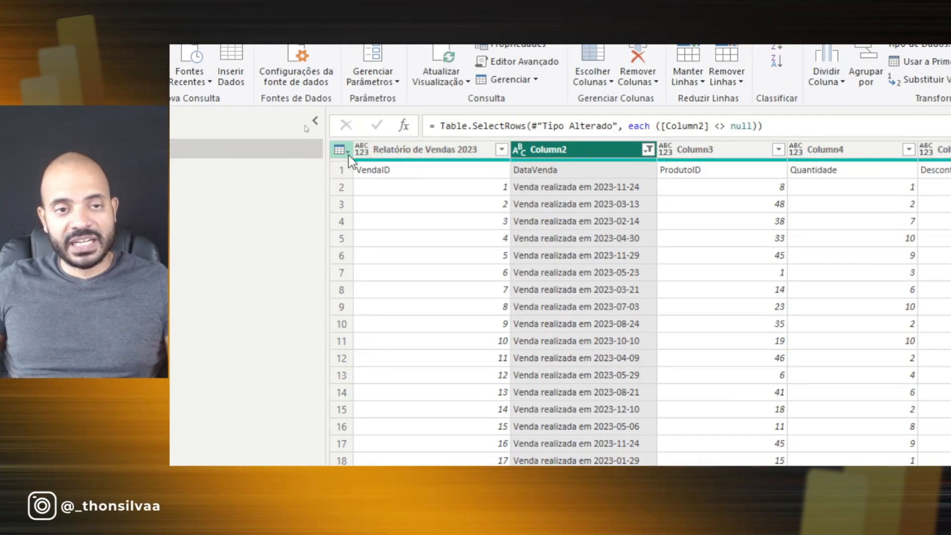
pyautogui.click(341, 149)
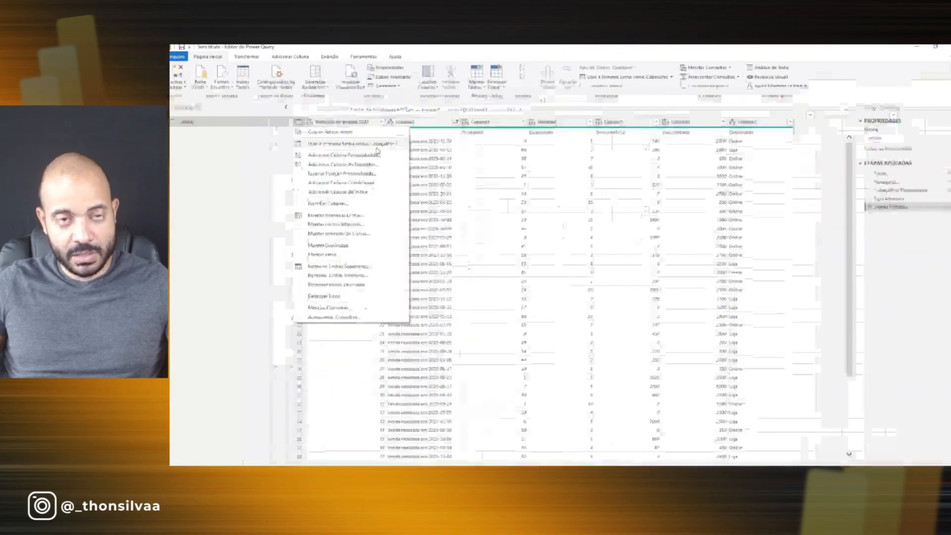
pyautogui.click(256, 163)
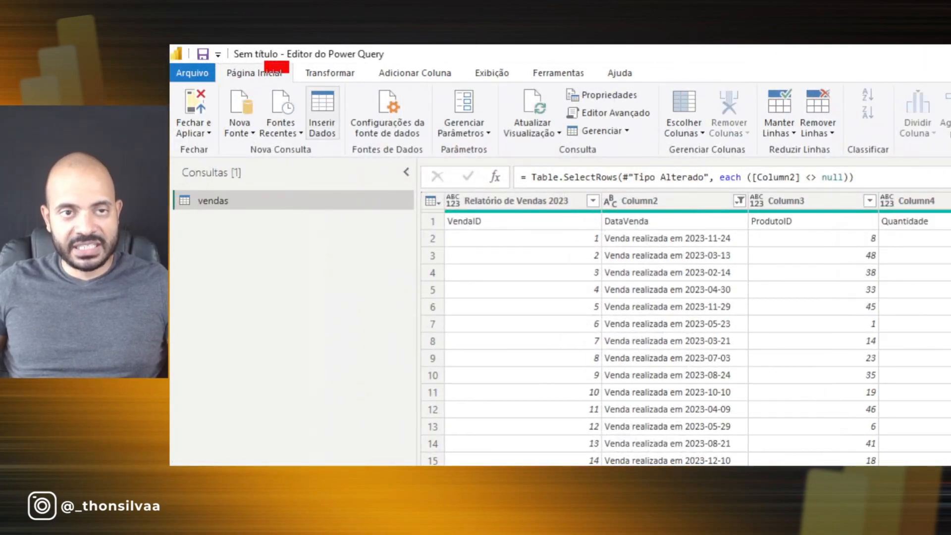
pyautogui.click(322, 74)
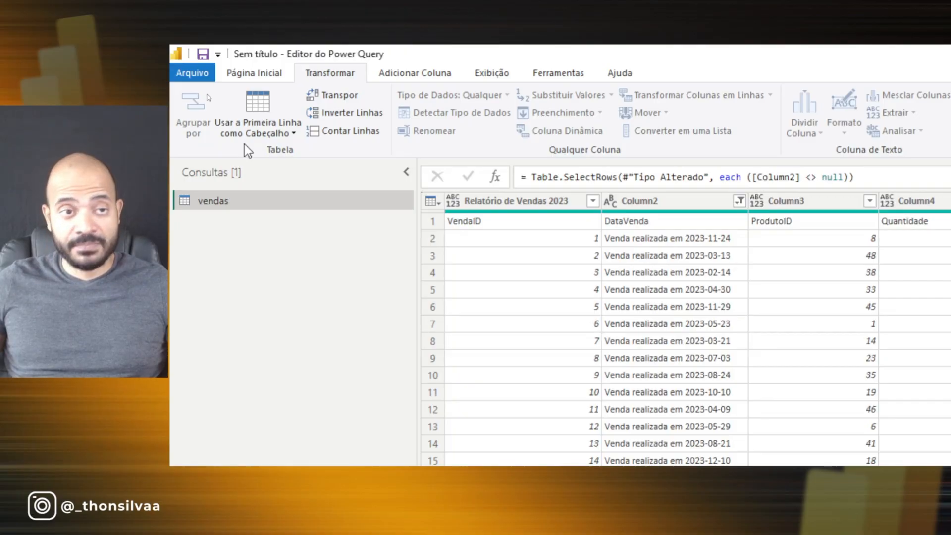
pyautogui.click(261, 102)
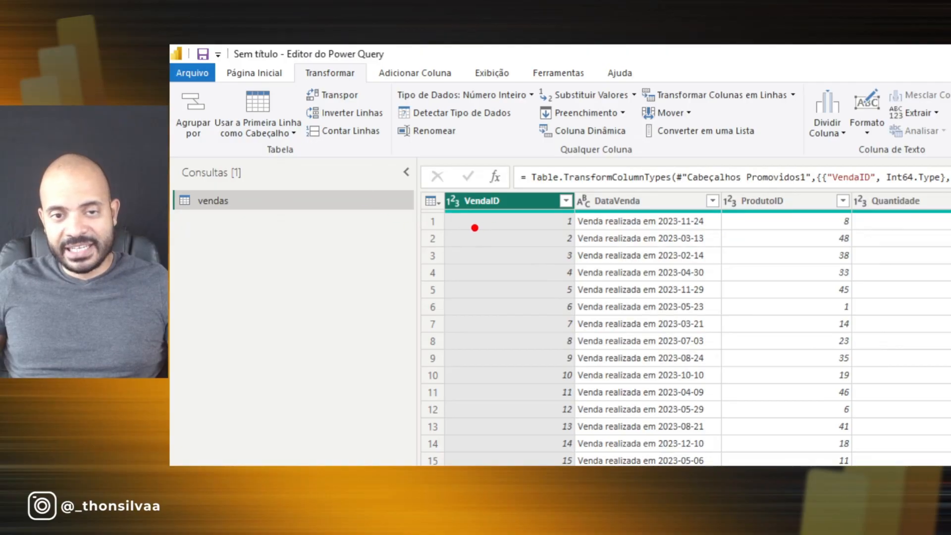
pyautogui.moveTo(443, 236)
pyautogui.mouseDown()
pyautogui.moveTo(370, 213)
pyautogui.moveTo(431, 187)
pyautogui.moveTo(440, 194)
pyautogui.moveTo(532, 178)
pyautogui.moveTo(637, 212)
pyautogui.moveTo(446, 207)
pyautogui.mouseUp()
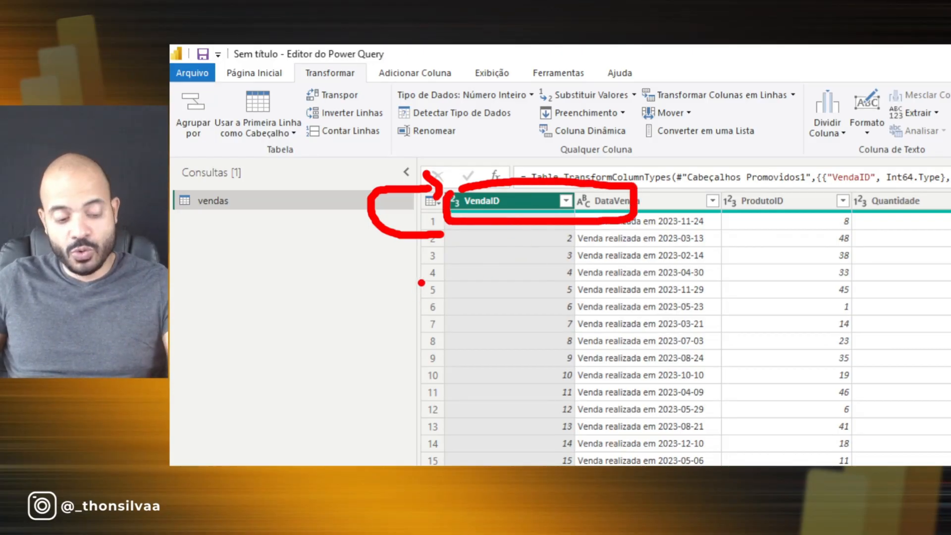
pyautogui.press('Escape')
pyautogui.hotkey('ctrl', '4')
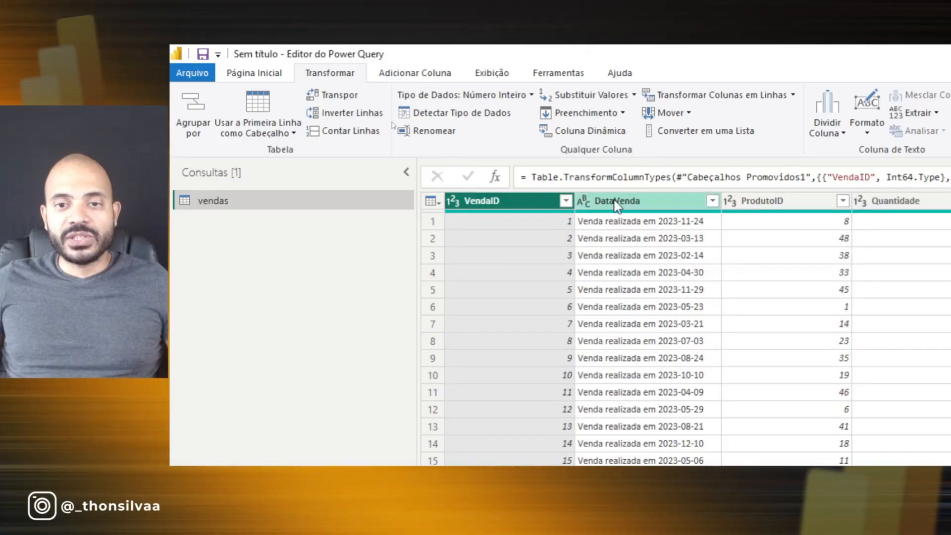
# Step: Extract the text after the first space delimiter in the DataVenda column of the vendas query
pyautogui.click(673, 204)
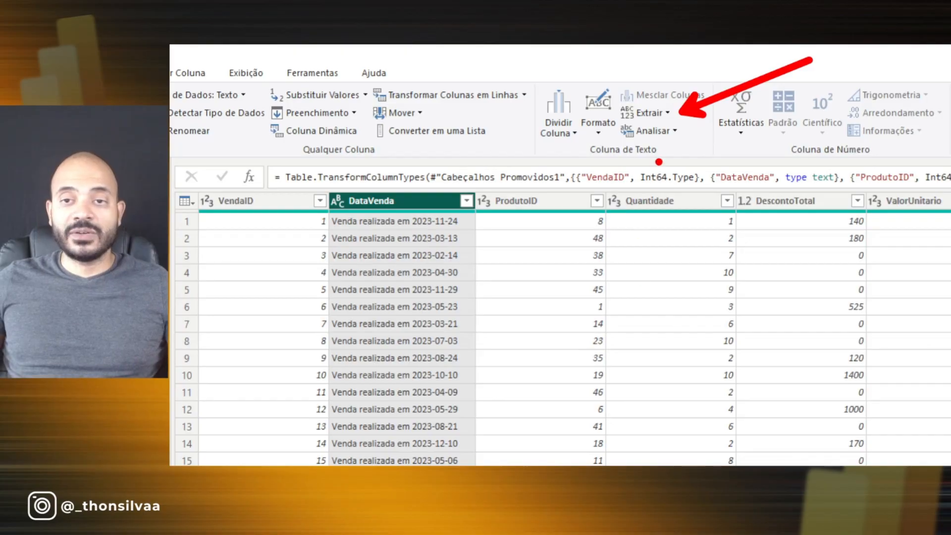
pyautogui.click(666, 113)
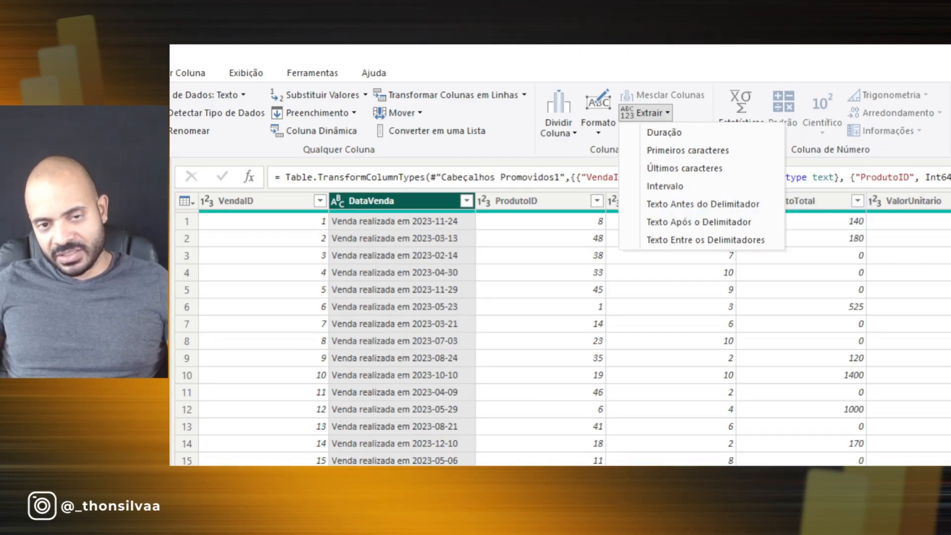
pyautogui.hotkey('ctrl', '2')
pyautogui.moveTo(478, 227)
pyautogui.mouseDown()
pyautogui.moveTo(439, 226)
pyautogui.moveTo(409, 210)
pyautogui.mouseUp()
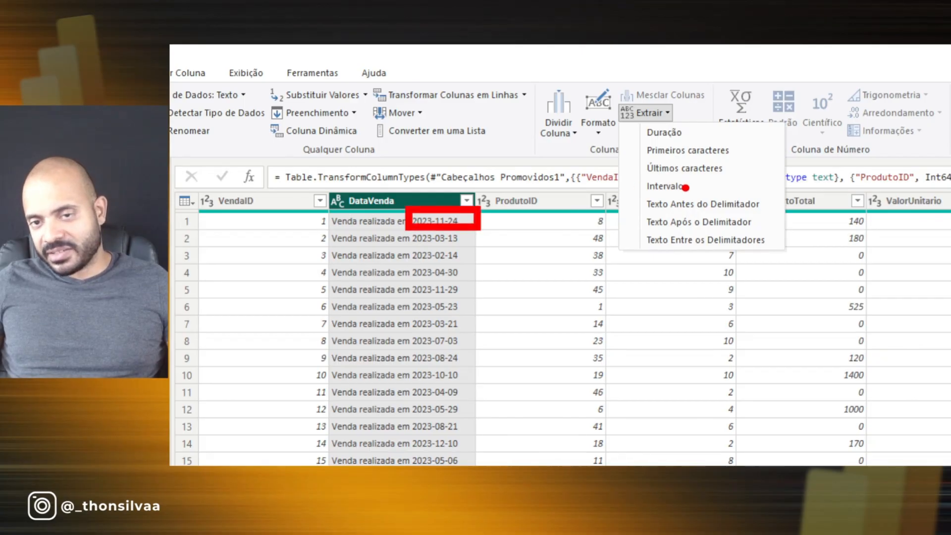
pyautogui.moveTo(686, 189)
pyautogui.mouseDown()
pyautogui.moveTo(731, 180)
pyautogui.moveTo(831, 185)
pyautogui.mouseUp()
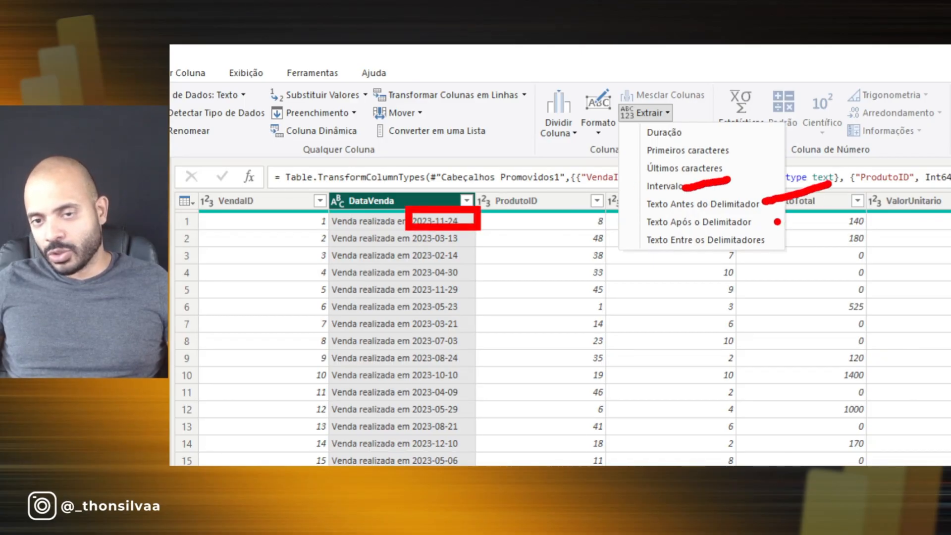
pyautogui.moveTo(768, 224); pyautogui.dragTo(841, 224)
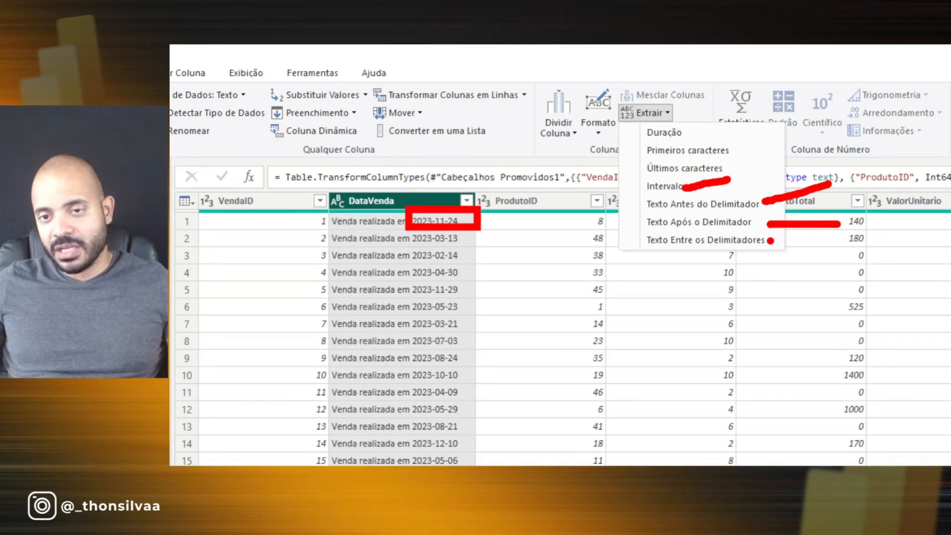
pyautogui.press('Escape')
pyautogui.click(647, 113)
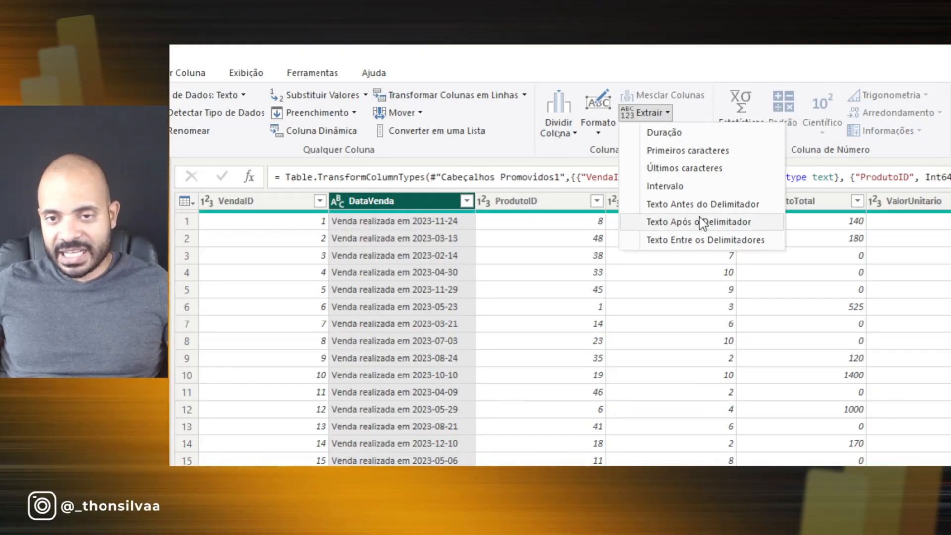
pyautogui.click(674, 225)
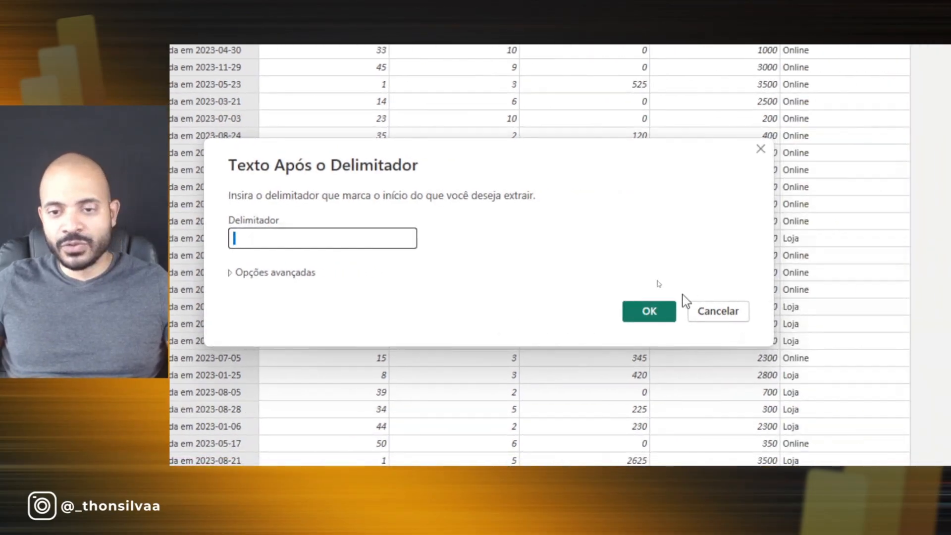
pyautogui.click(830, 344)
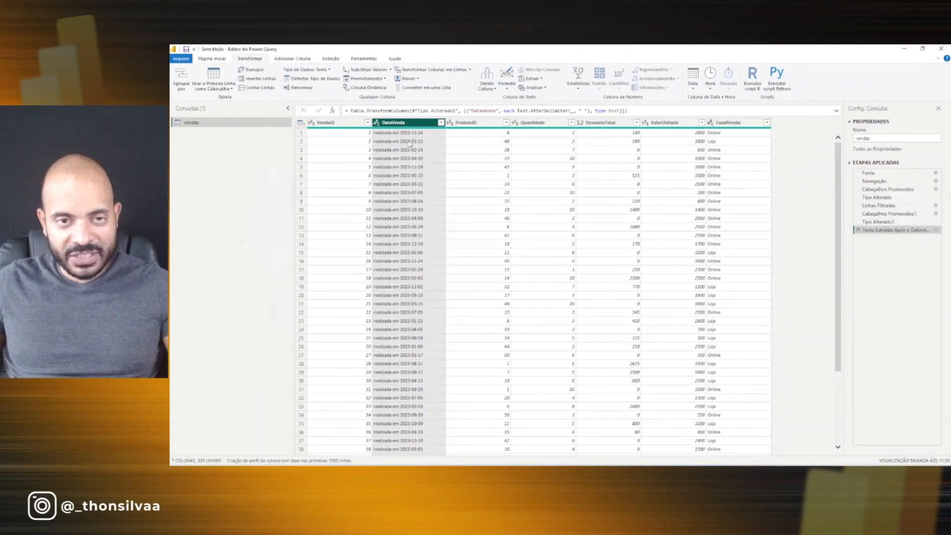
# Step: Repeat the extraction of text after a space delimiter on the DataVenda column two more times, until only the date remains
pyautogui.click(533, 79)
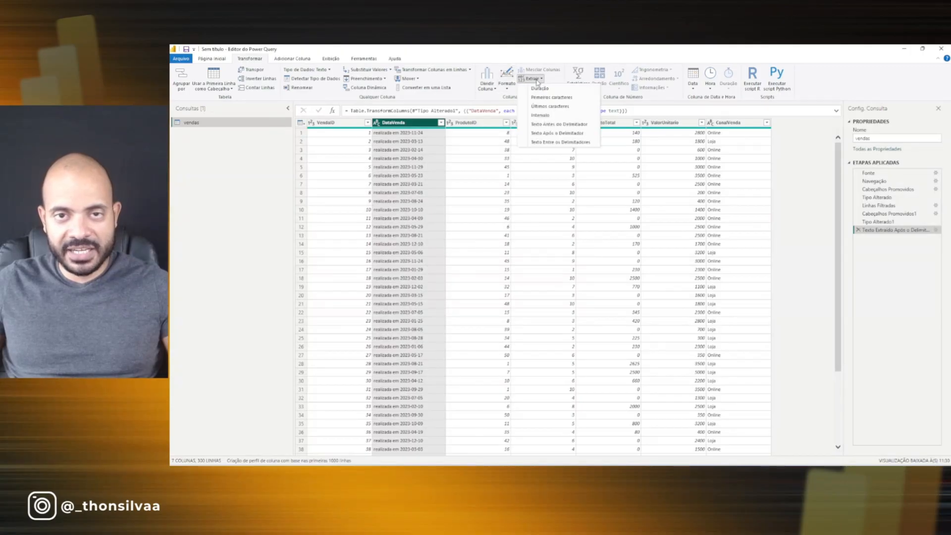
pyautogui.click(553, 133)
pyautogui.click(477, 253)
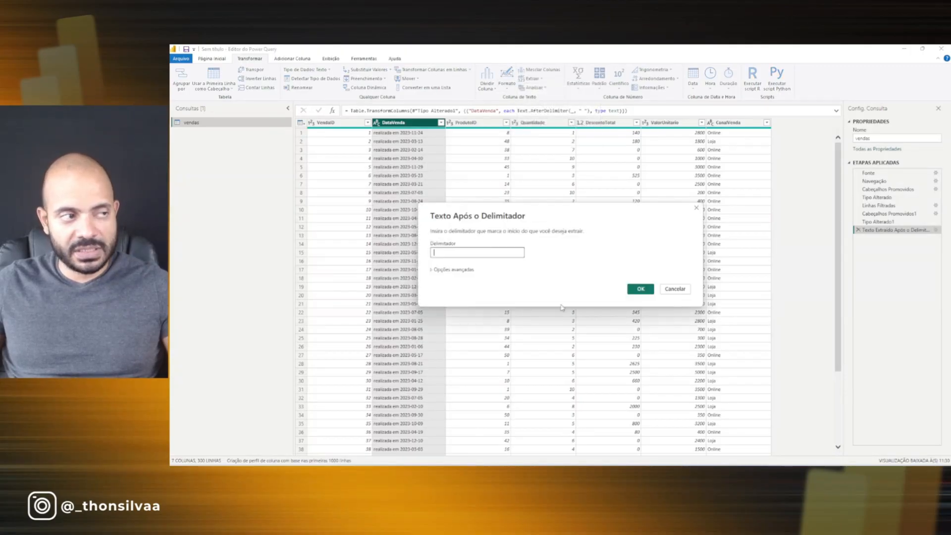
pyautogui.click(640, 289)
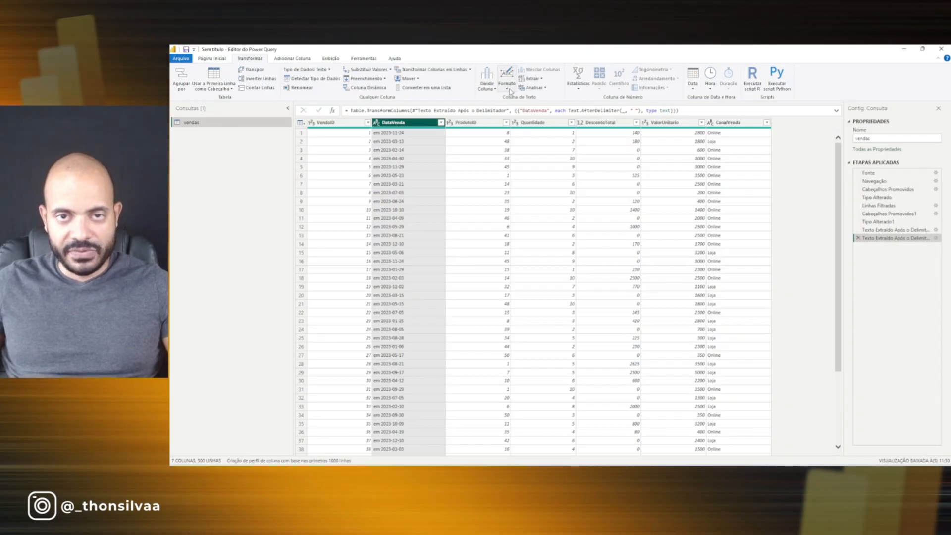
pyautogui.click(530, 79)
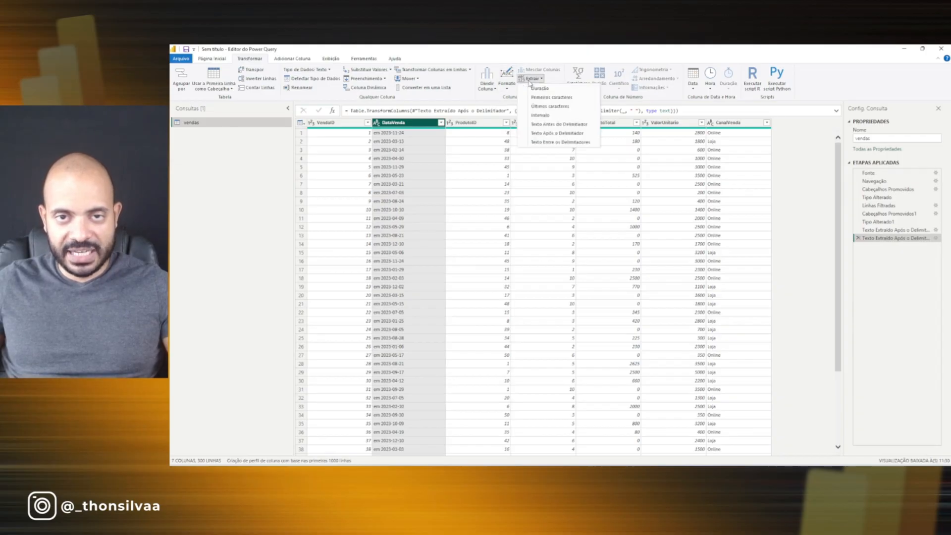
pyautogui.click(551, 133)
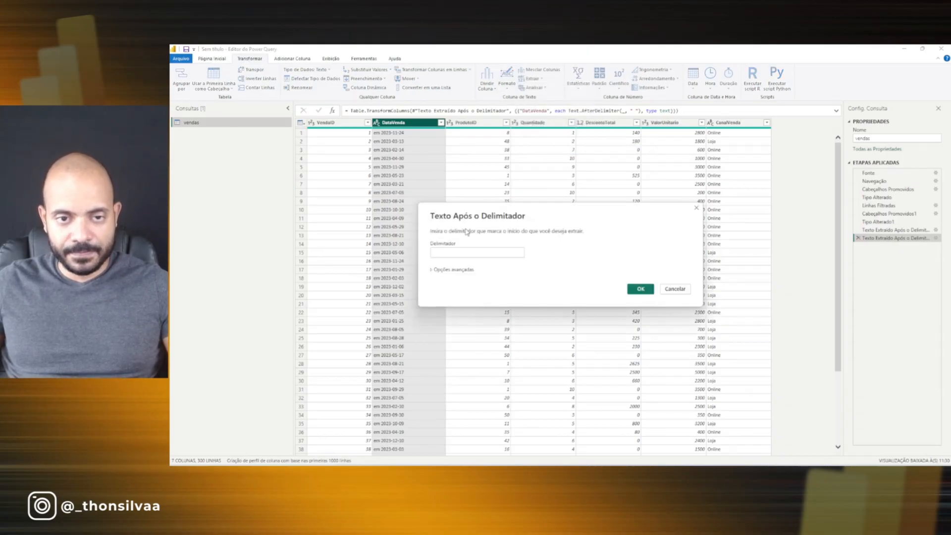
pyautogui.click(641, 288)
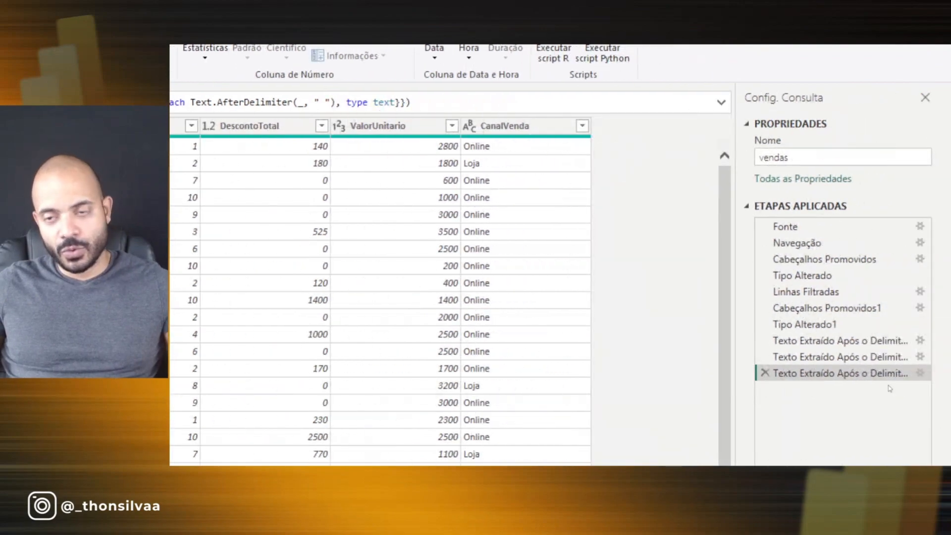
# Step: Review the applied steps of the vendas query, viewing the data at the earlier text extractions and at Tipo Alterado1
pyautogui.moveTo(751, 195)
pyautogui.mouseDown()
pyautogui.moveTo(798, 219)
pyautogui.moveTo(876, 212)
pyautogui.mouseUp()
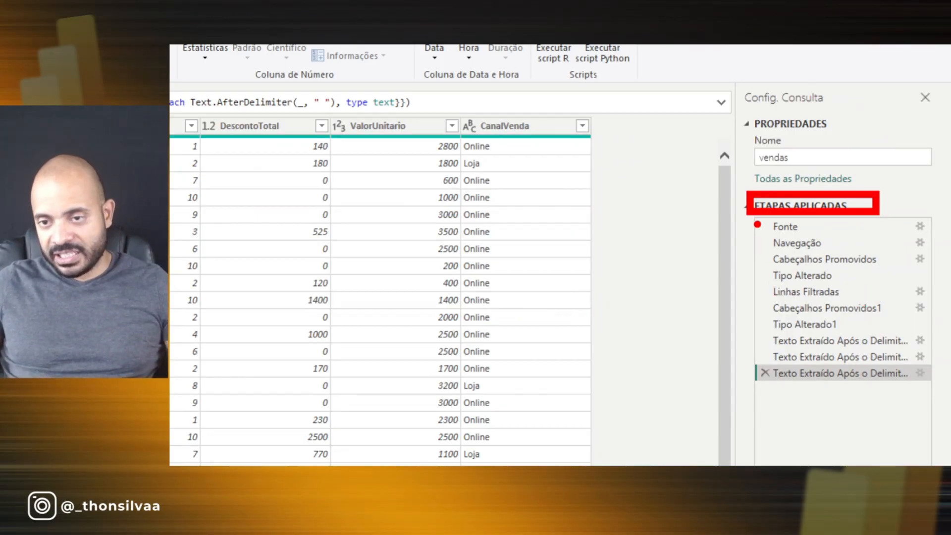
pyautogui.moveTo(758, 225); pyautogui.dragTo(751, 343)
pyautogui.moveTo(744, 350)
pyautogui.mouseDown()
pyautogui.moveTo(758, 339)
pyautogui.moveTo(898, 327)
pyautogui.moveTo(931, 342)
pyautogui.moveTo(931, 394)
pyautogui.moveTo(820, 399)
pyautogui.moveTo(755, 389)
pyautogui.moveTo(752, 345)
pyautogui.mouseUp()
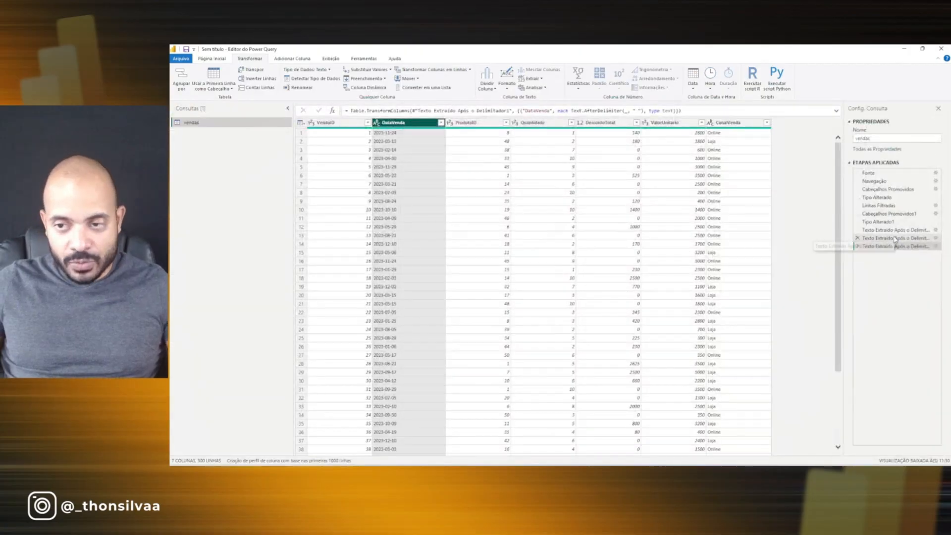
pyautogui.click(895, 239)
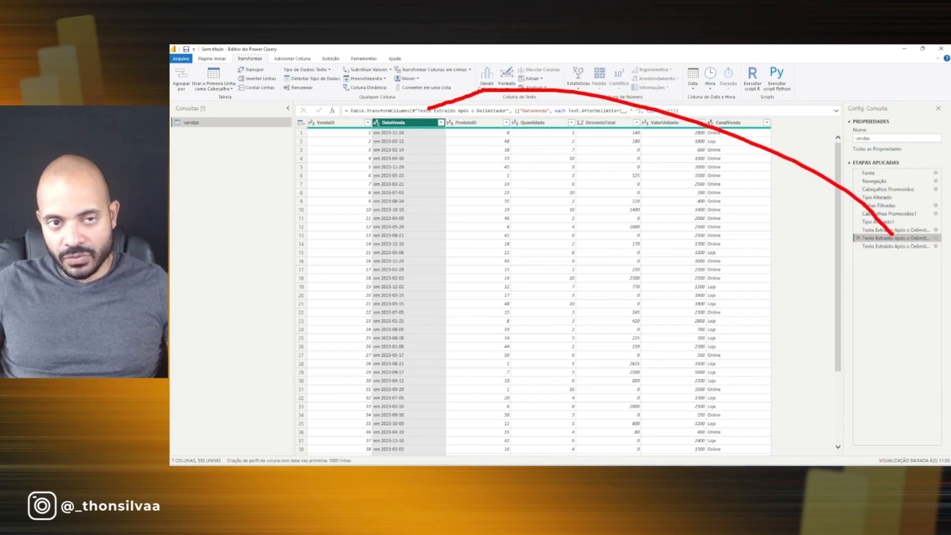
pyautogui.click(890, 230)
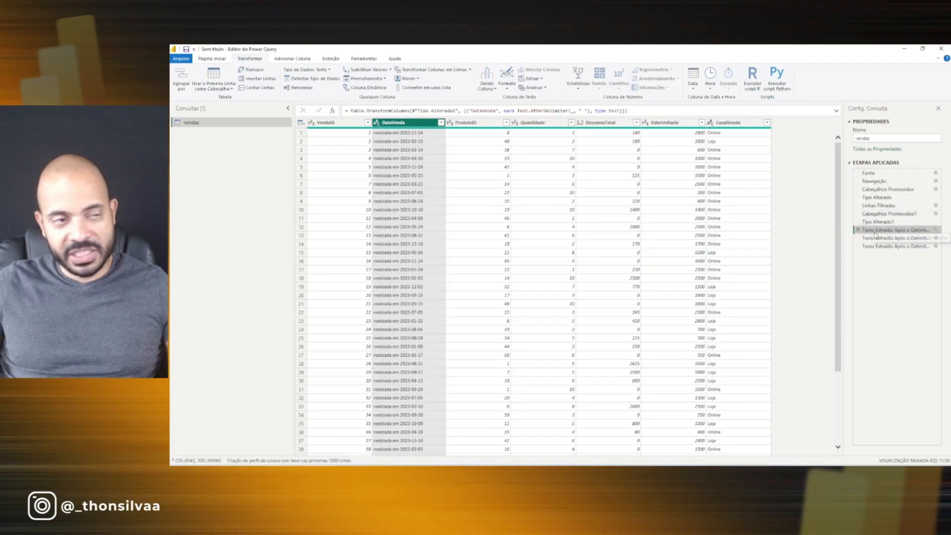
pyautogui.click(886, 225)
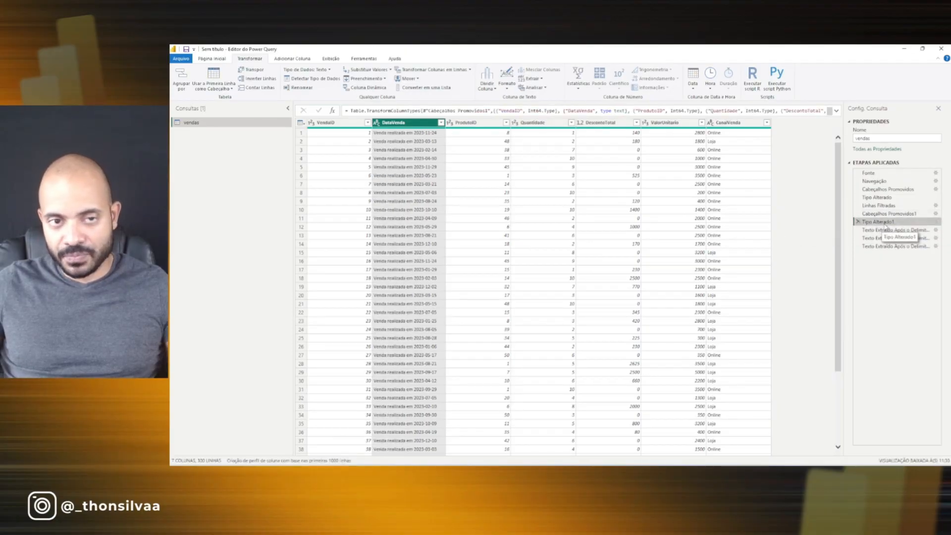
# Step: Delete the three text-after-delimiter extraction steps from the applied steps of the vendas query
pyautogui.click(882, 246)
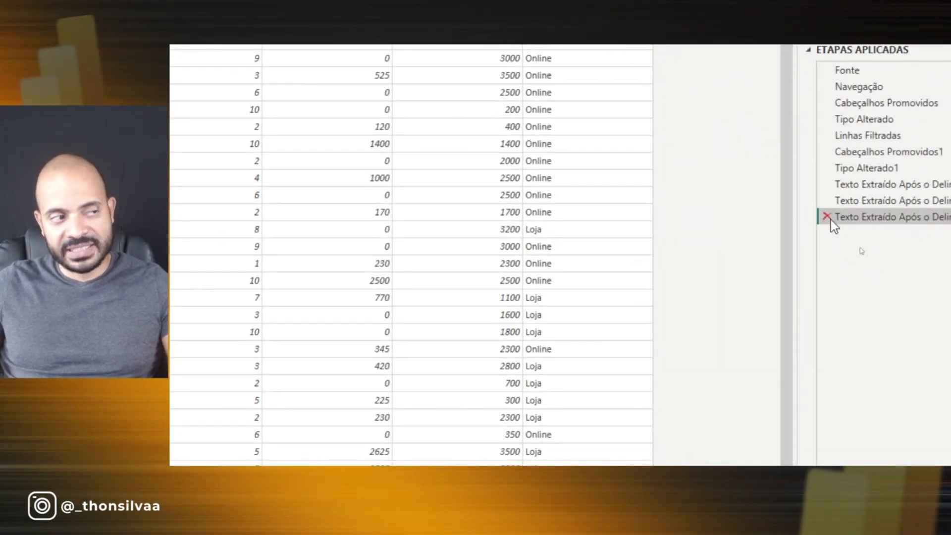
pyautogui.click(830, 218)
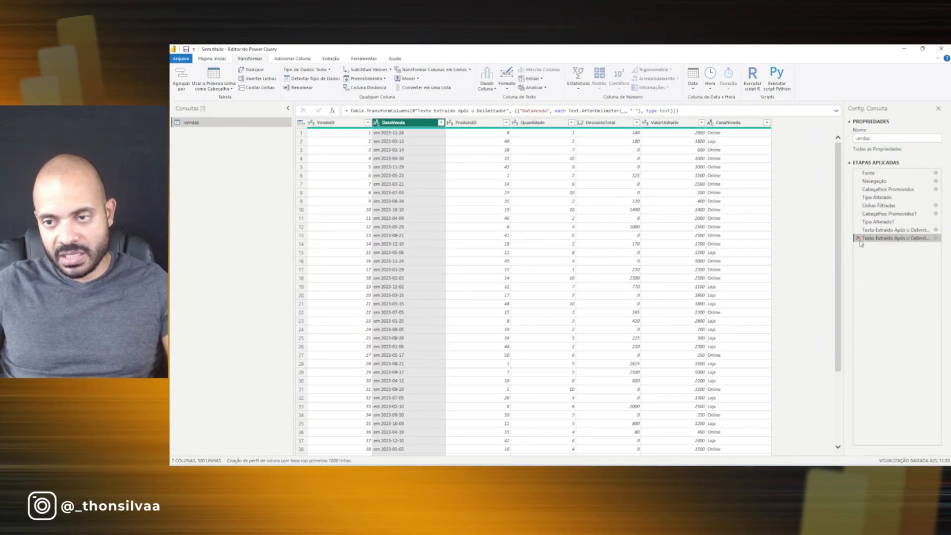
pyautogui.click(858, 238)
pyautogui.click(858, 230)
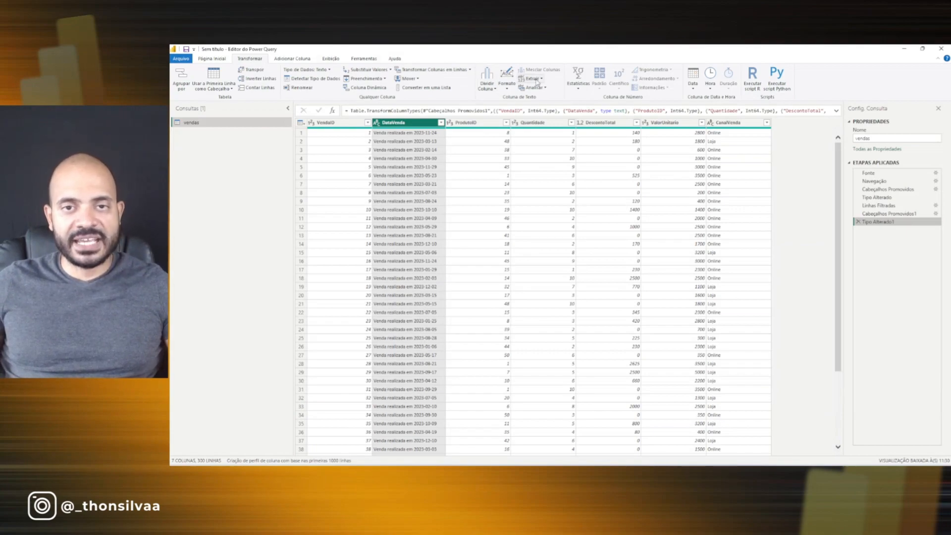
# Step: Set up a new text-after-delimiter extraction on DataVenda with a space as delimiter, scanning from the start of the entry (Do início da entrada)
pyautogui.click(534, 78)
pyautogui.click(525, 138)
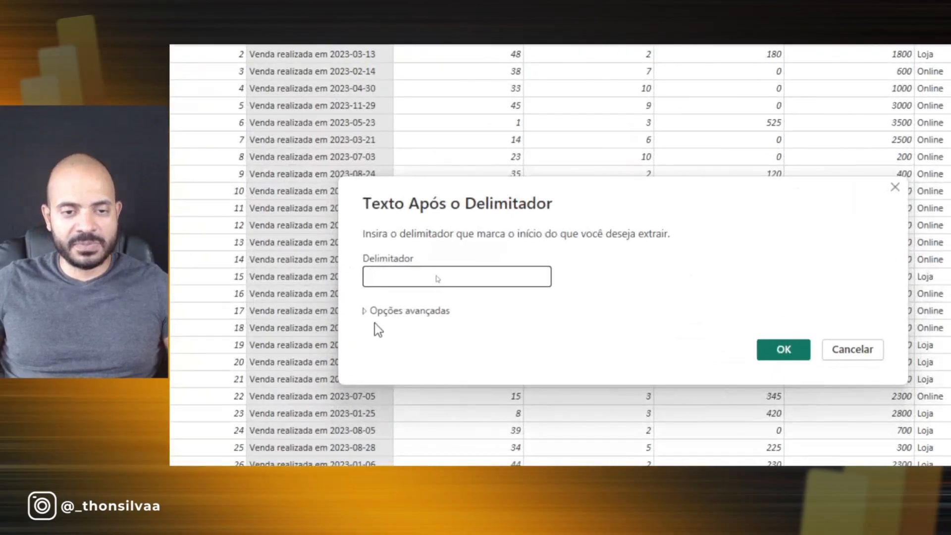
pyautogui.click(368, 312)
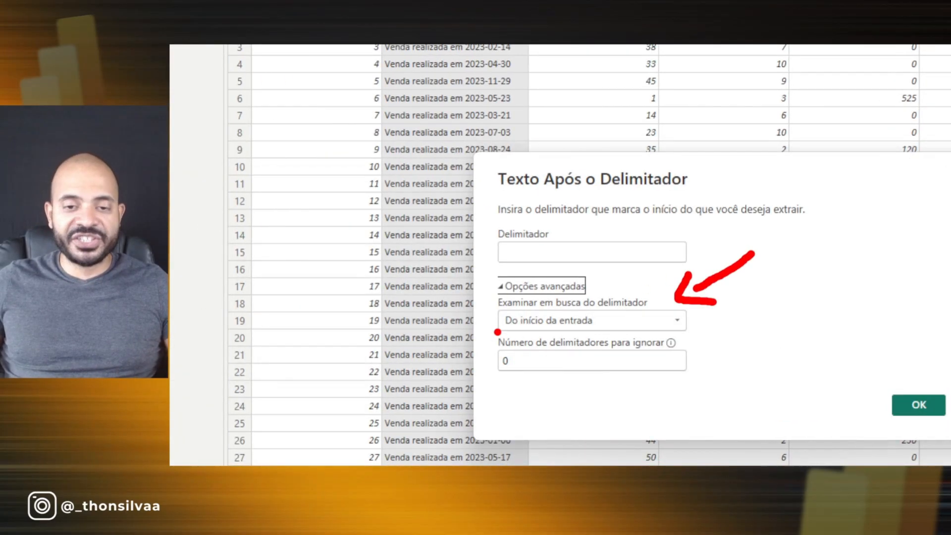
pyautogui.click(671, 327)
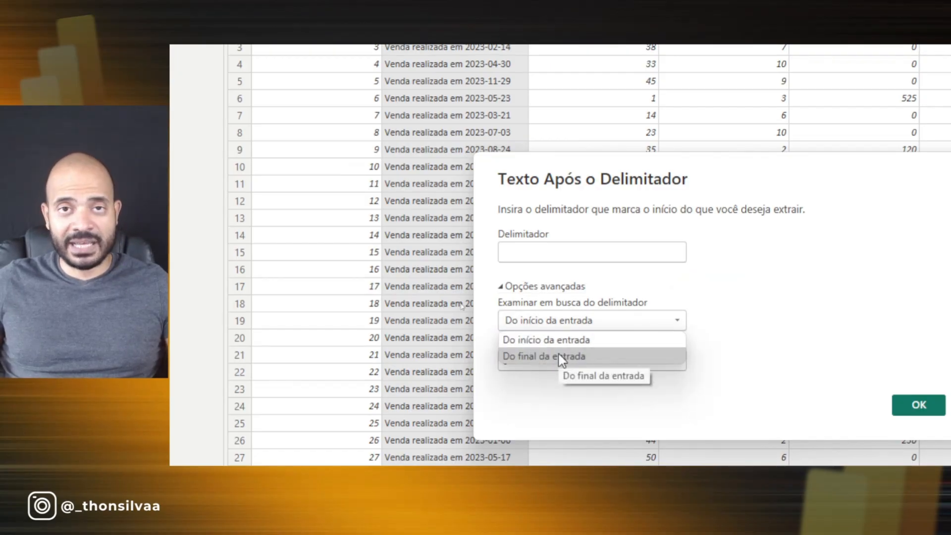
pyautogui.click(574, 338)
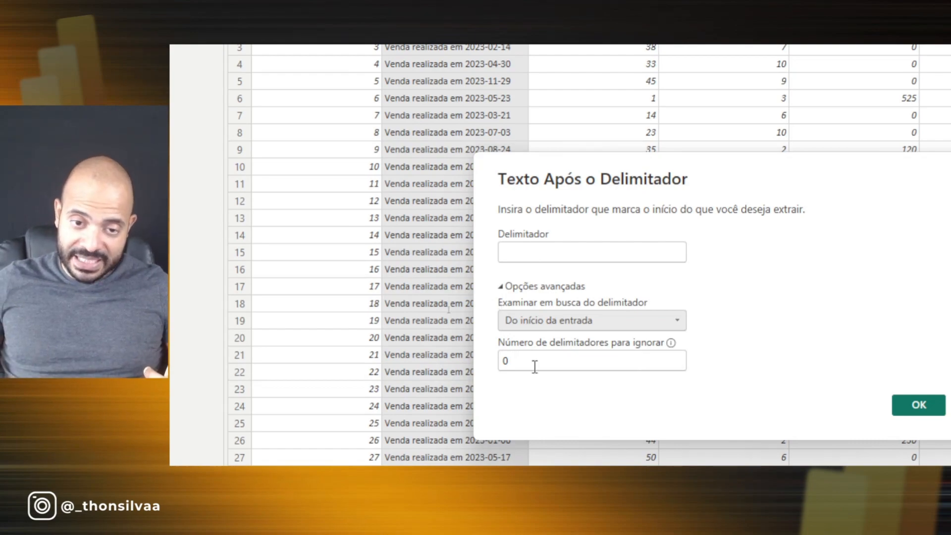
# Step: Set the number of delimiters to ignore to 2 and apply the extraction to the DataVenda column
pyautogui.click(507, 360)
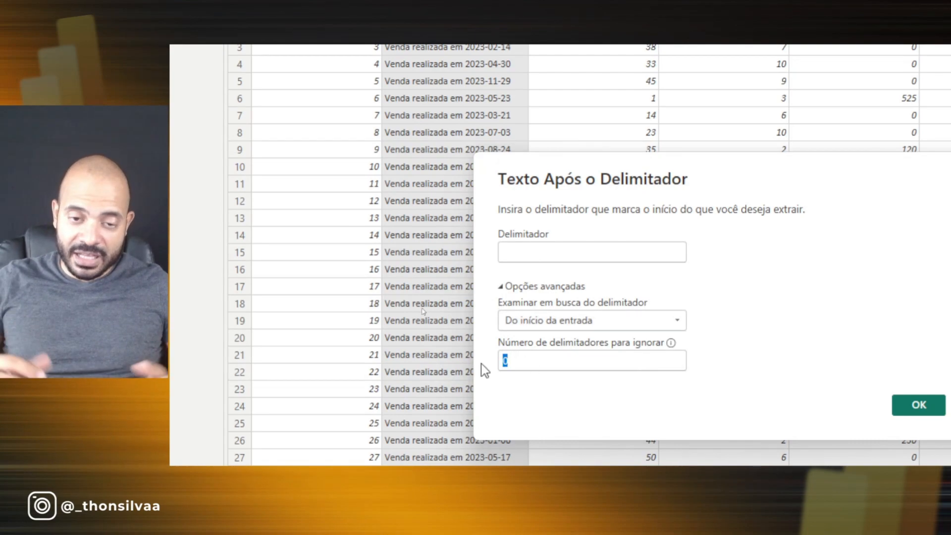
pyautogui.hotkey('ctrl', '2')
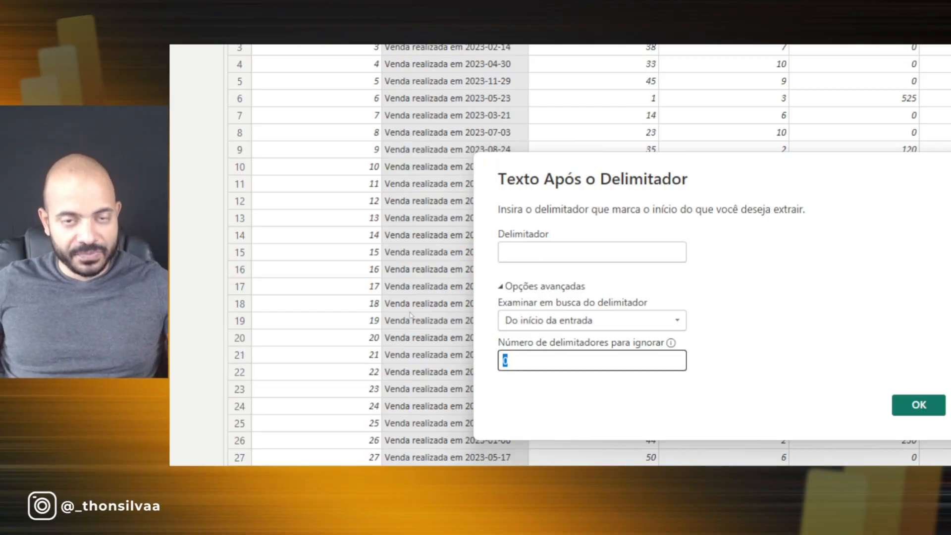
pyautogui.moveTo(410, 94); pyautogui.dragTo(466, 70)
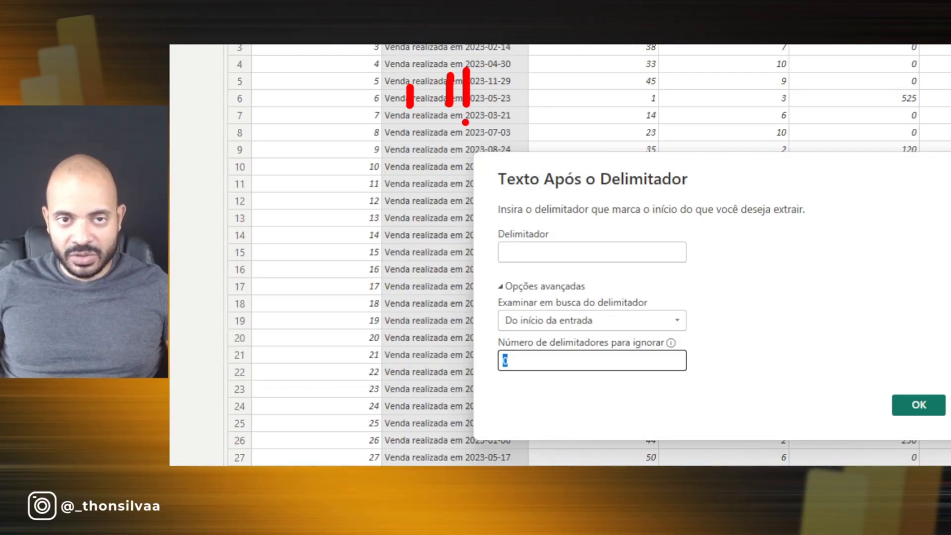
pyautogui.moveTo(466, 123); pyautogui.dragTo(384, 120)
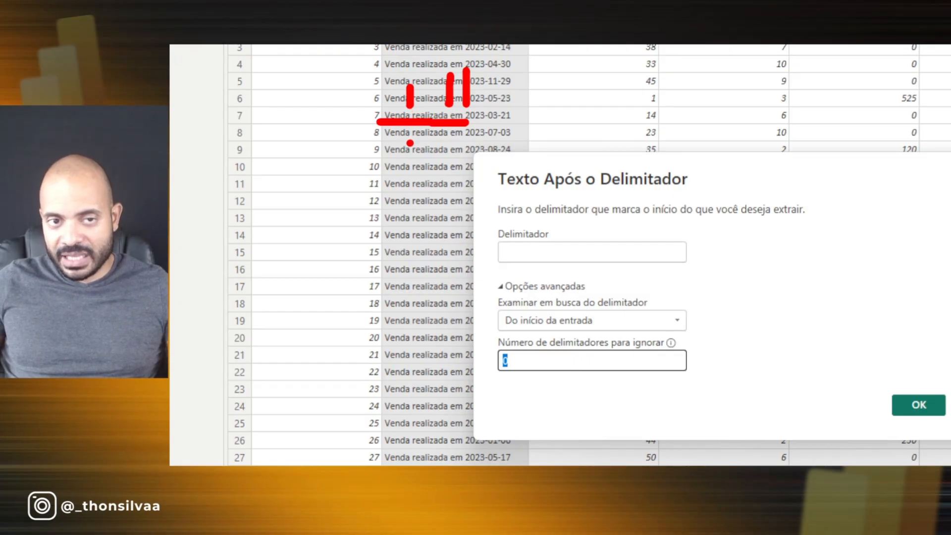
pyautogui.moveTo(448, 143); pyautogui.dragTo(448, 156)
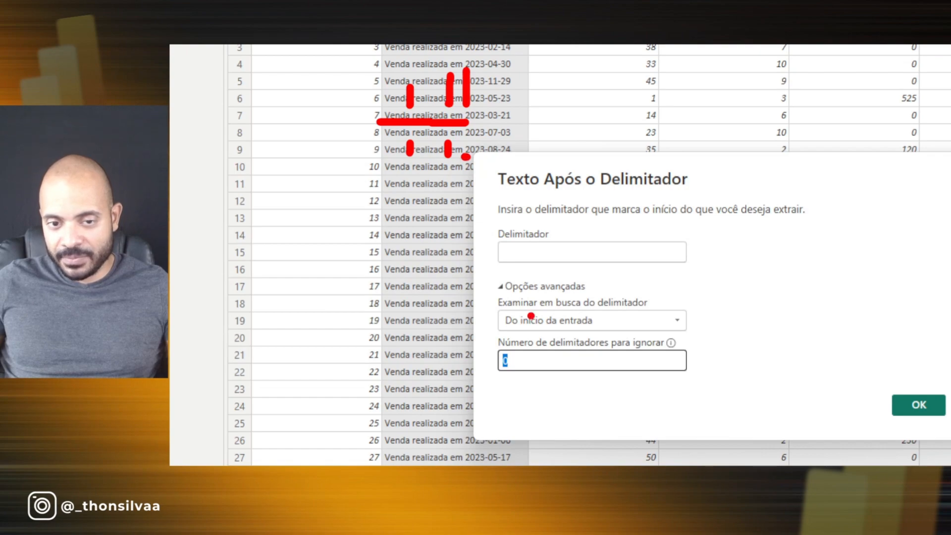
pyautogui.press('Escape')
pyautogui.click(518, 360)
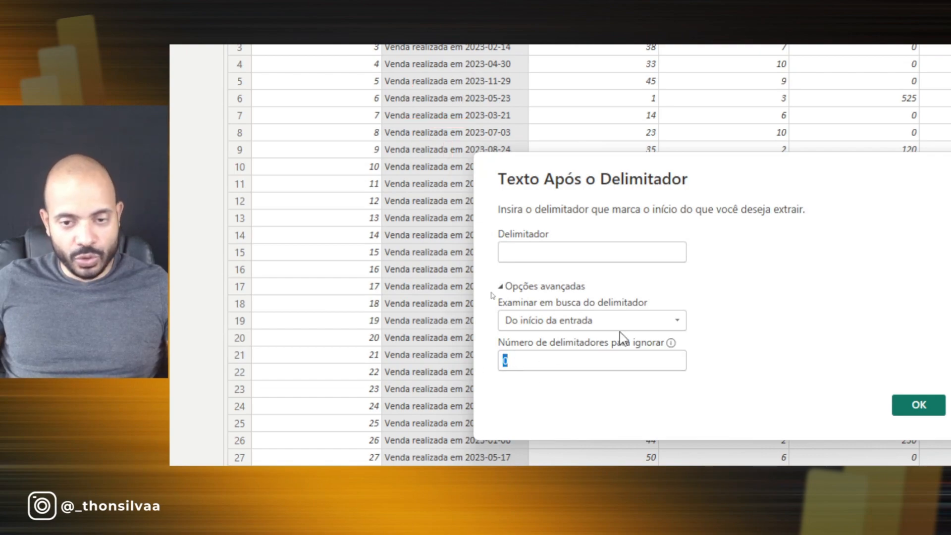
pyautogui.write('2')
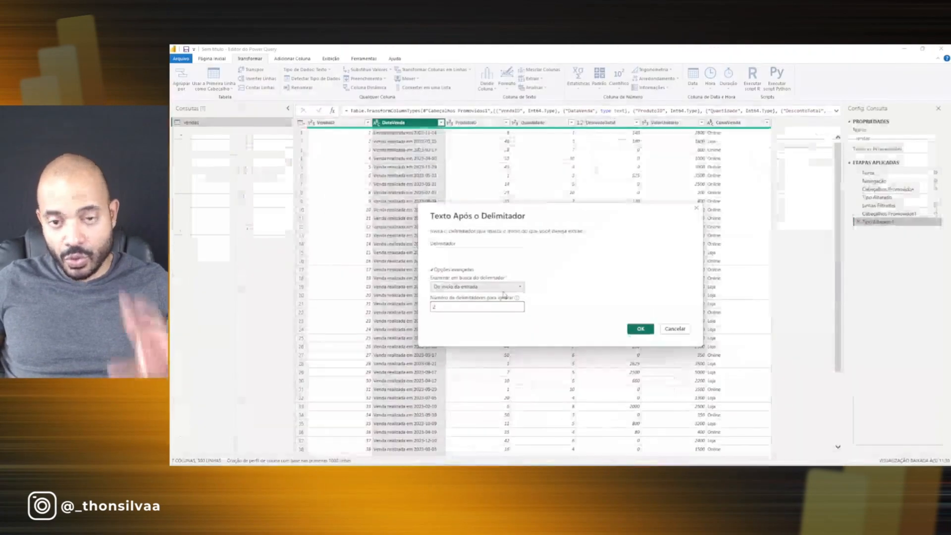
pyautogui.click(640, 330)
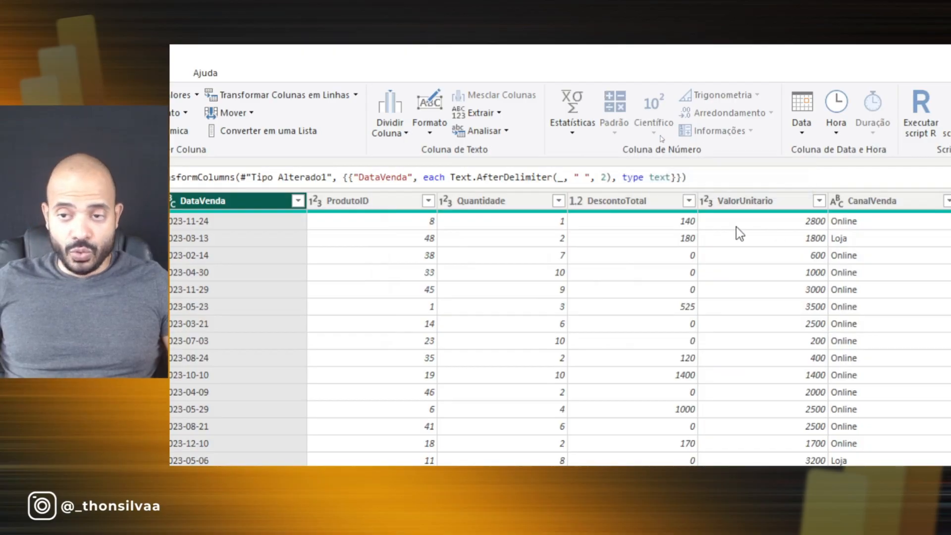
pyautogui.hotkey('ctrl', '2')
pyautogui.moveTo(742, 224); pyautogui.dragTo(766, 235)
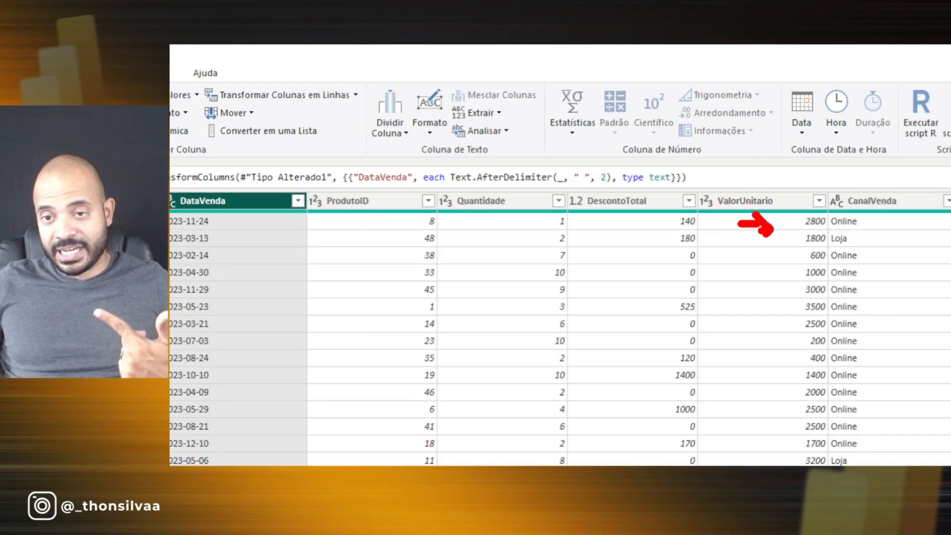
pyautogui.moveTo(644, 132)
pyautogui.mouseDown()
pyautogui.moveTo(666, 154)
pyautogui.moveTo(643, 158)
pyautogui.mouseUp()
pyautogui.moveTo(521, 153)
pyautogui.mouseDown()
pyautogui.moveTo(510, 193)
pyautogui.moveTo(535, 187)
pyautogui.mouseUp()
pyautogui.press('Escape')
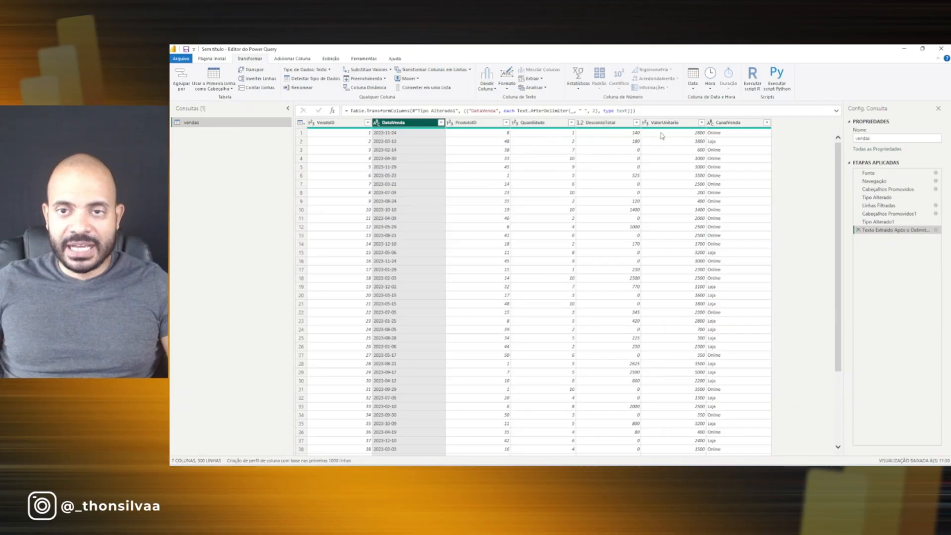
# Step: Add a new column to the vendas query that multiplies ValorUnitario by Quantidade
pyautogui.click(680, 124)
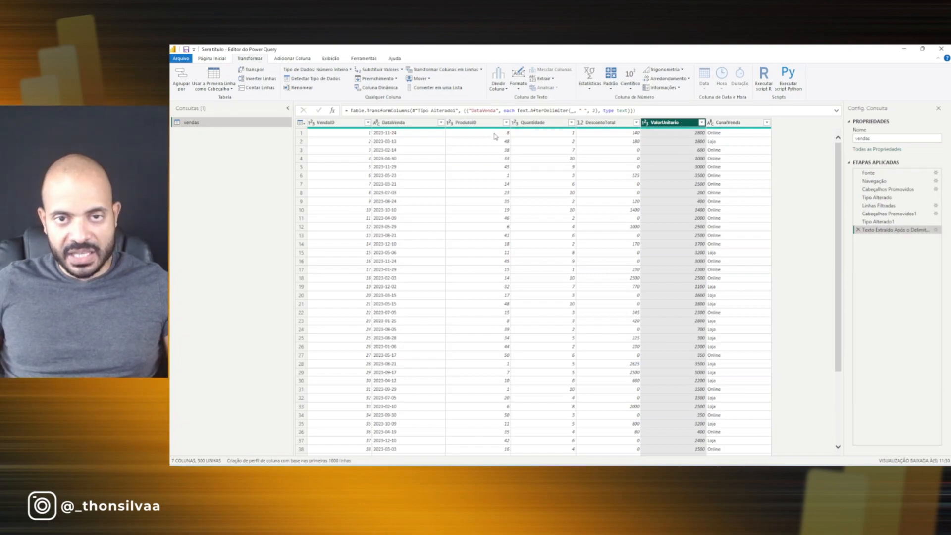
pyautogui.keyDown('ctrl'); pyautogui.click(543, 122); pyautogui.keyUp('ctrl')
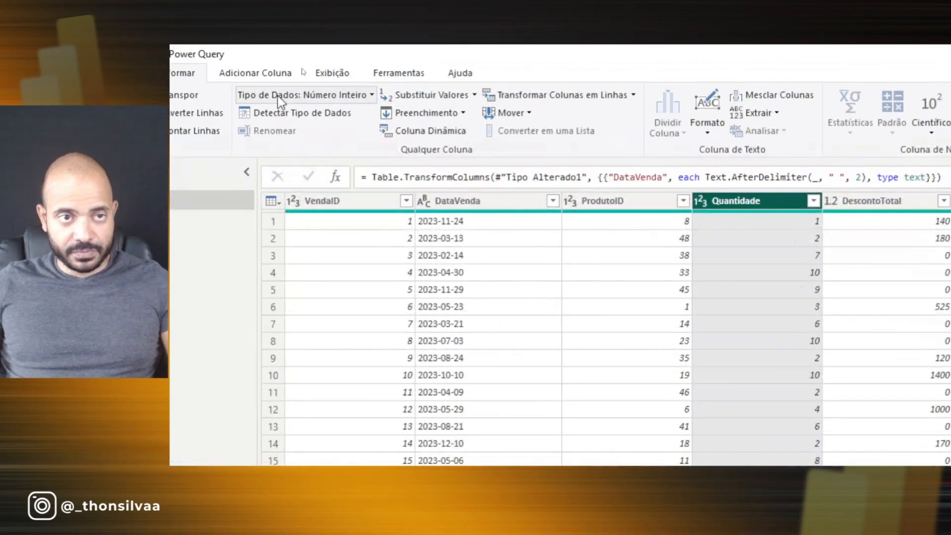
pyautogui.click(292, 58)
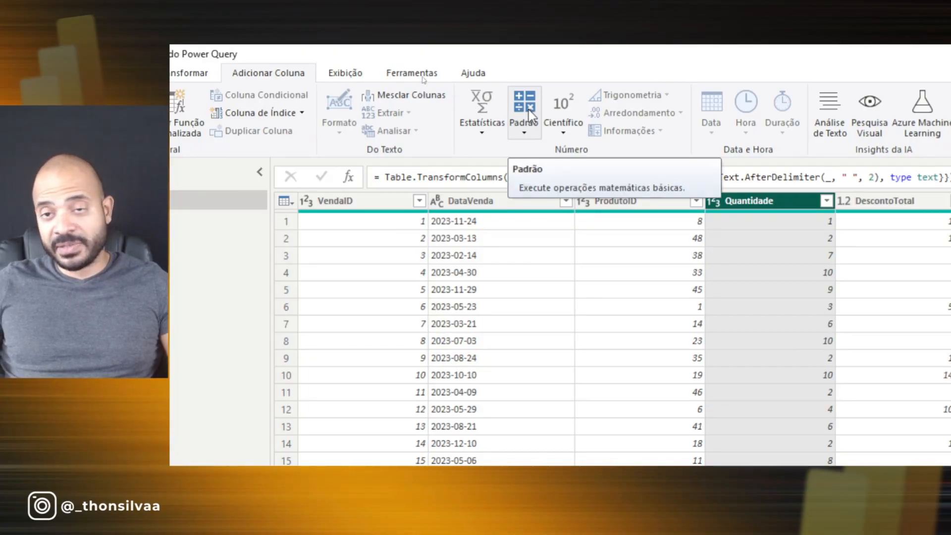
pyautogui.click(525, 132)
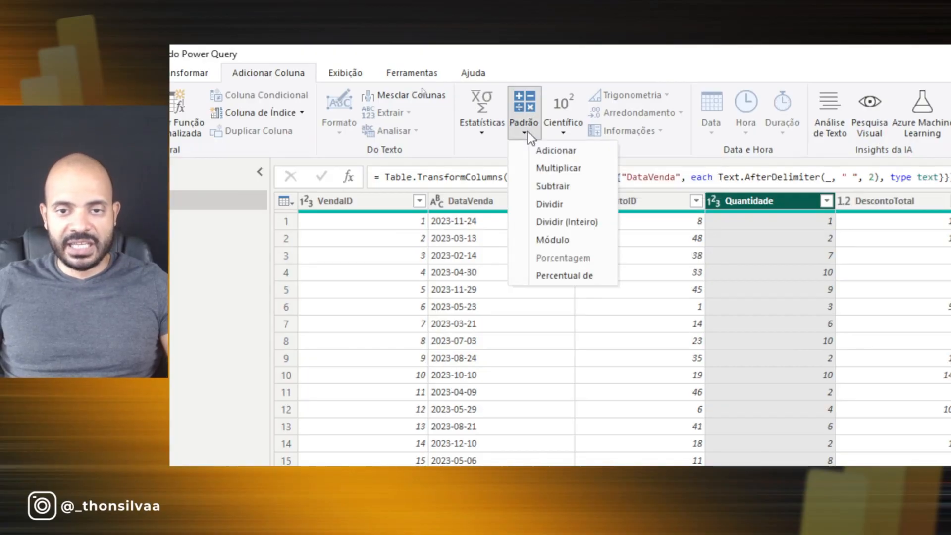
pyautogui.click(555, 169)
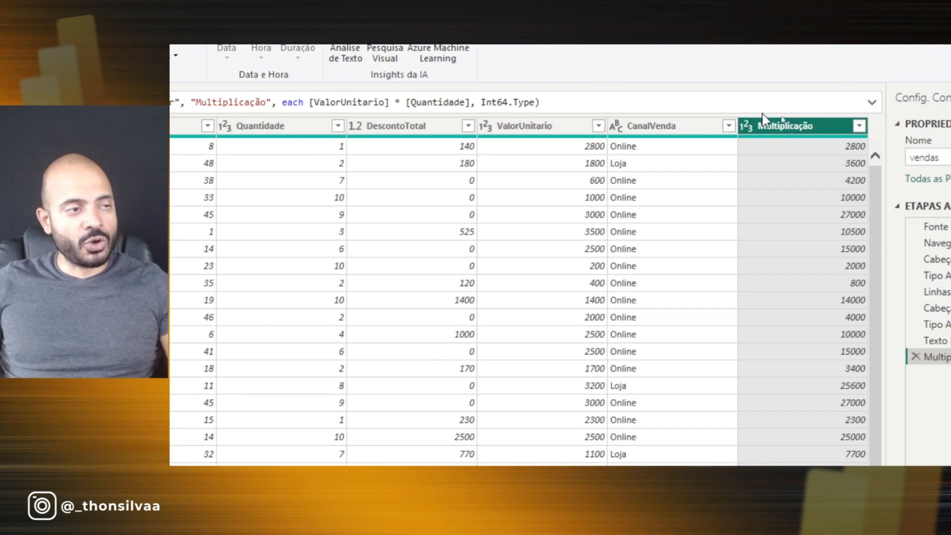
# Step: Rename the new multiplication column in the vendas query as ValorBruto
pyautogui.doubleClick(782, 130)
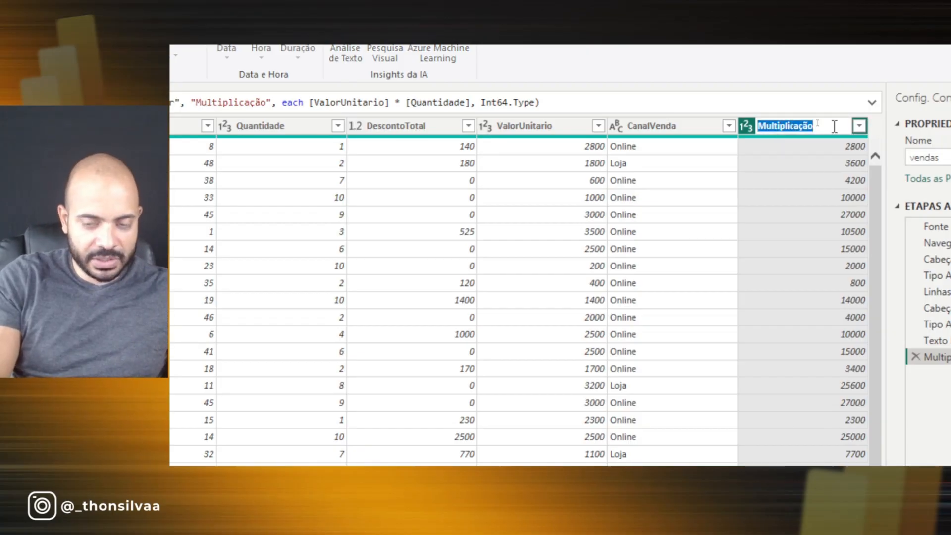
pyautogui.write('Valor')
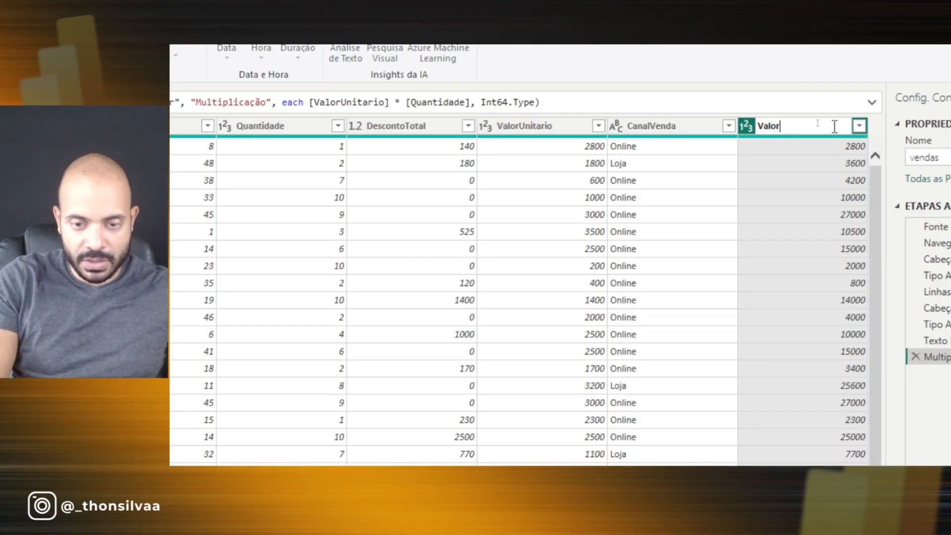
pyautogui.write('Bruto')
pyautogui.press('Return')
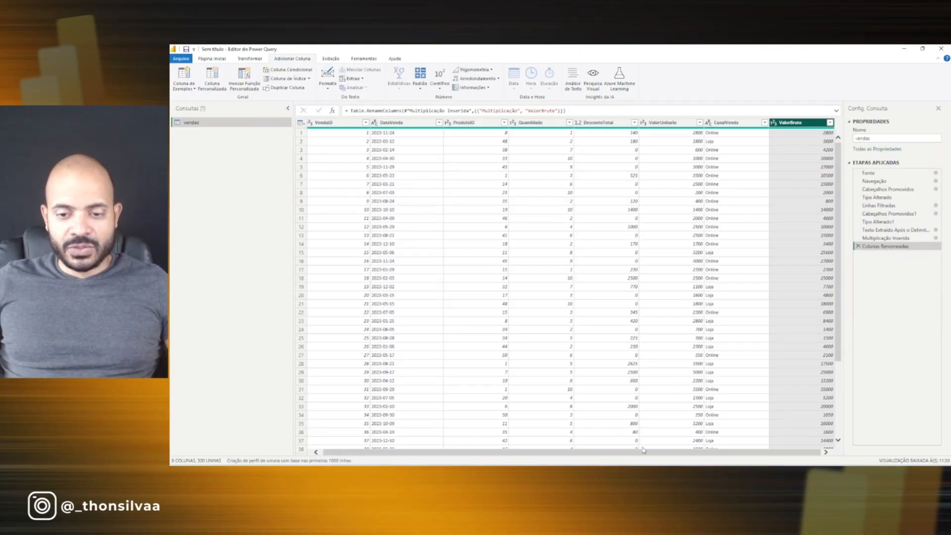
# Step: Change the data type of the DataVenda column from text to Data
pyautogui.moveTo(641, 453); pyautogui.dragTo(579, 452)
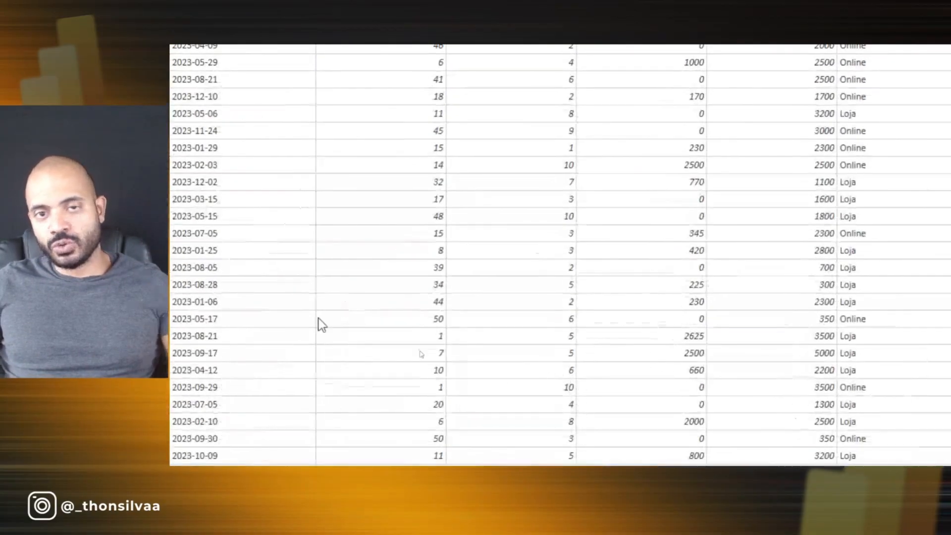
pyautogui.click(314, 125)
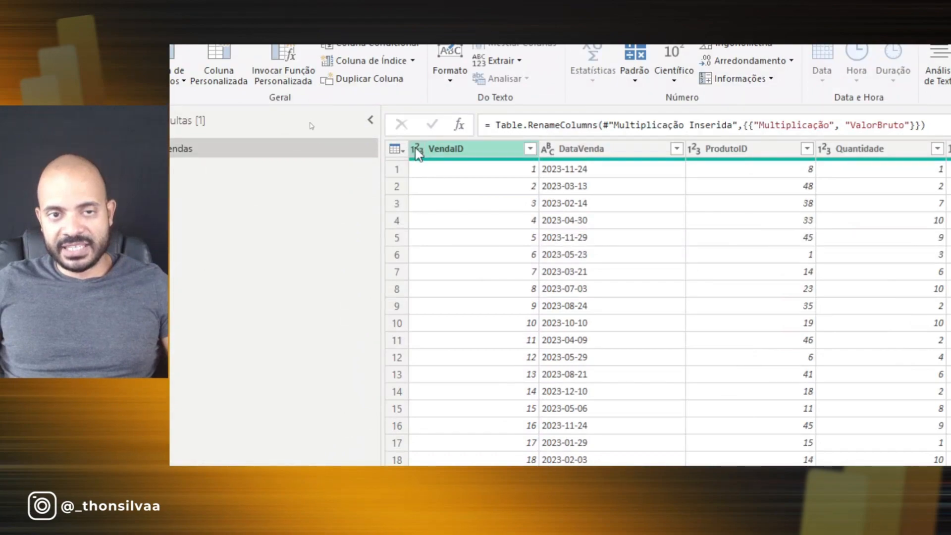
pyautogui.click(551, 153)
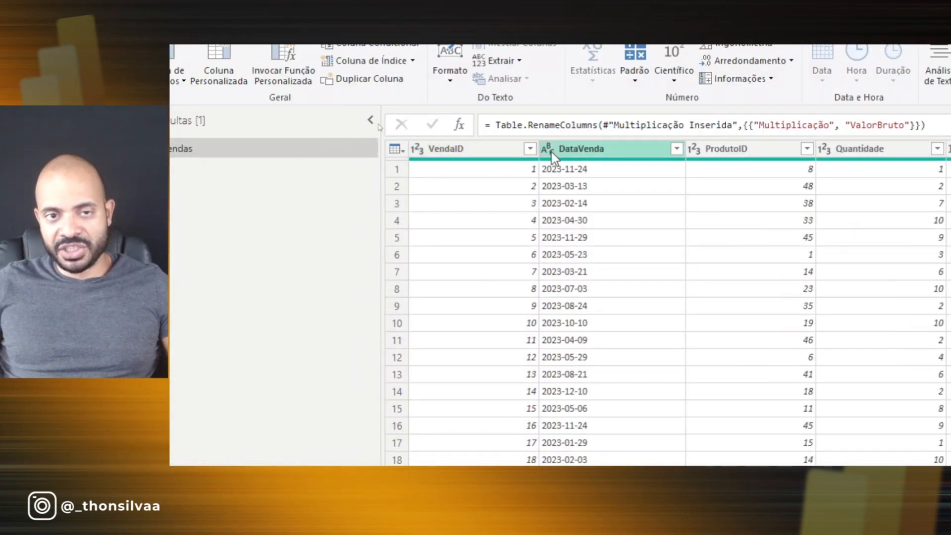
pyautogui.click(416, 152)
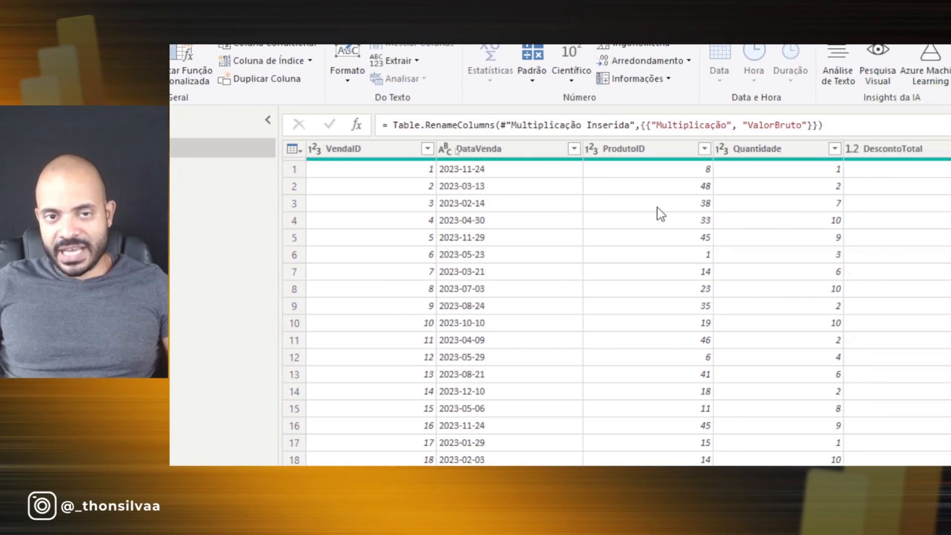
pyautogui.moveTo(496, 158)
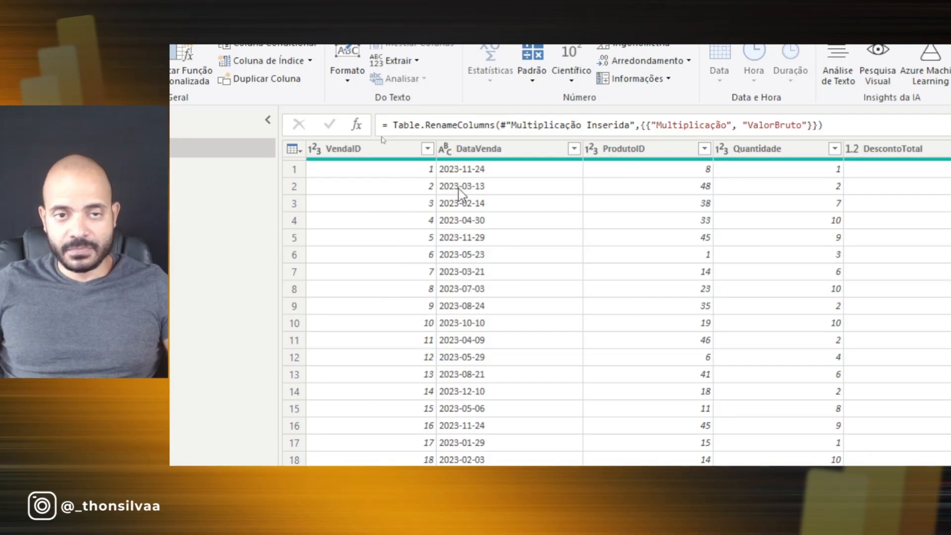
pyautogui.click(445, 148)
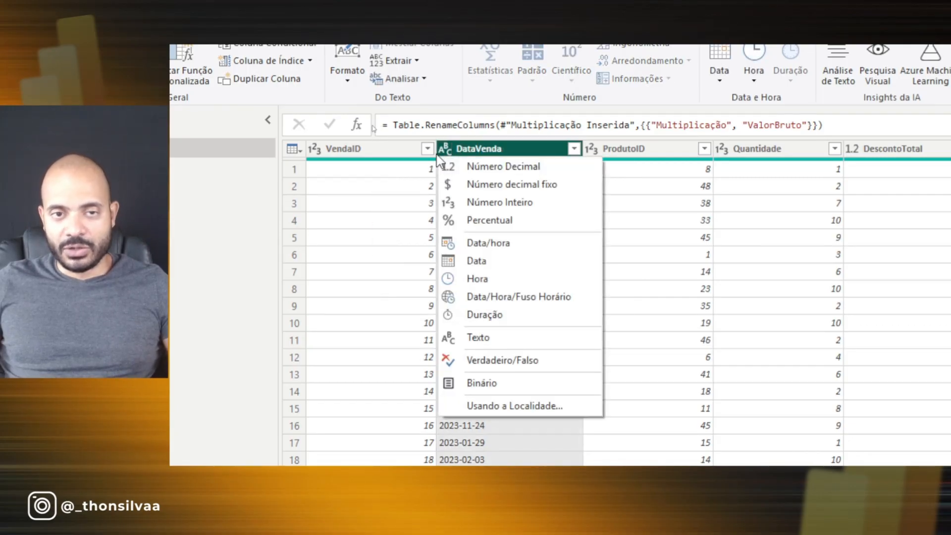
pyautogui.click(475, 266)
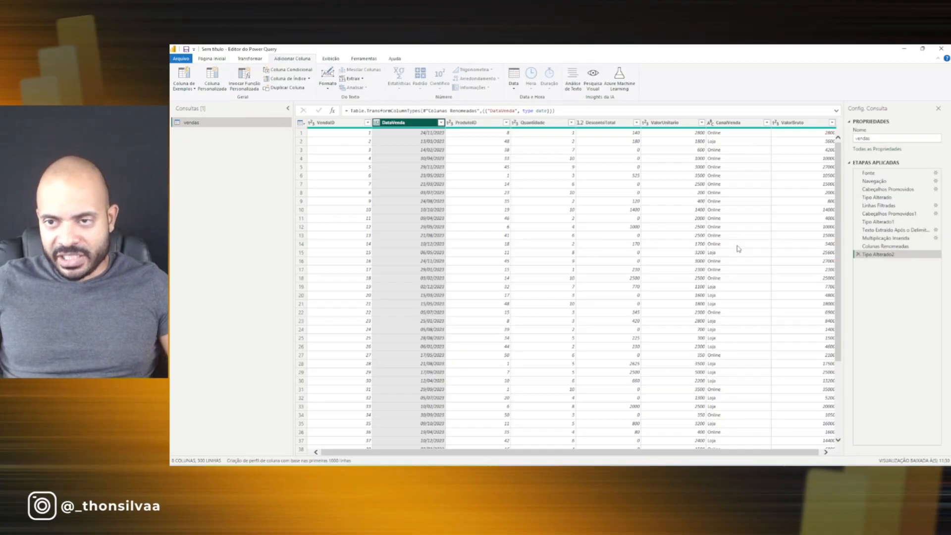
pyautogui.moveTo(540, 451); pyautogui.dragTo(563, 451)
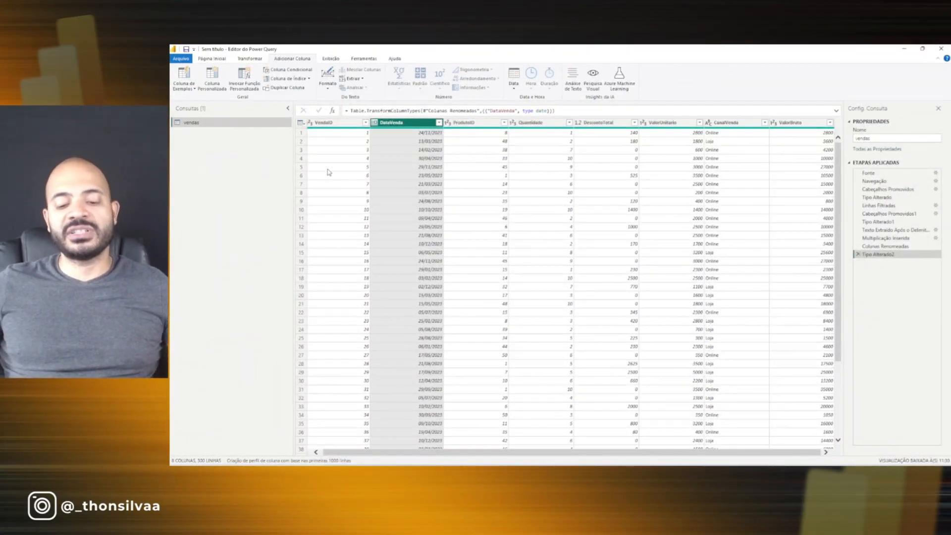
# Step: Import the produtos sheet from the Excel workbook produtos.xlsx as a new query alongside vendas
pyautogui.click(254, 59)
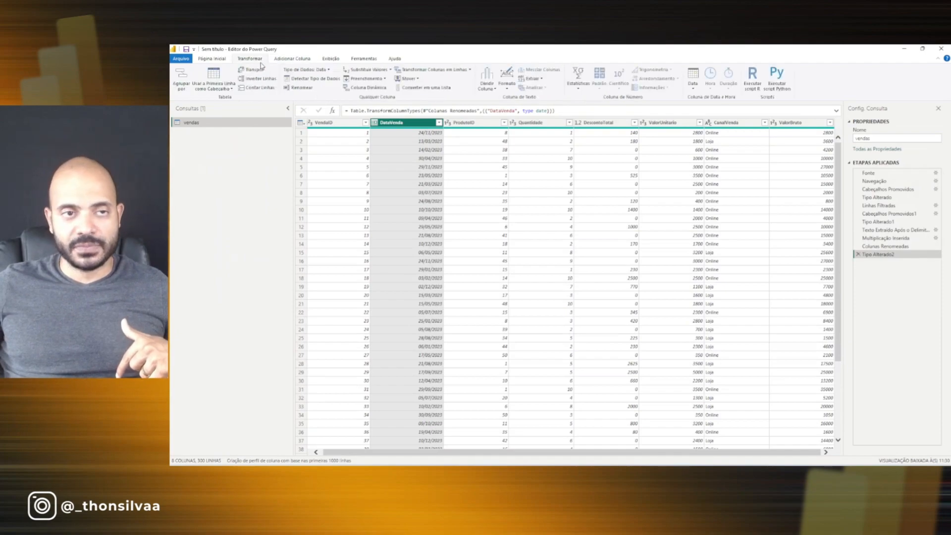
pyautogui.click(220, 60)
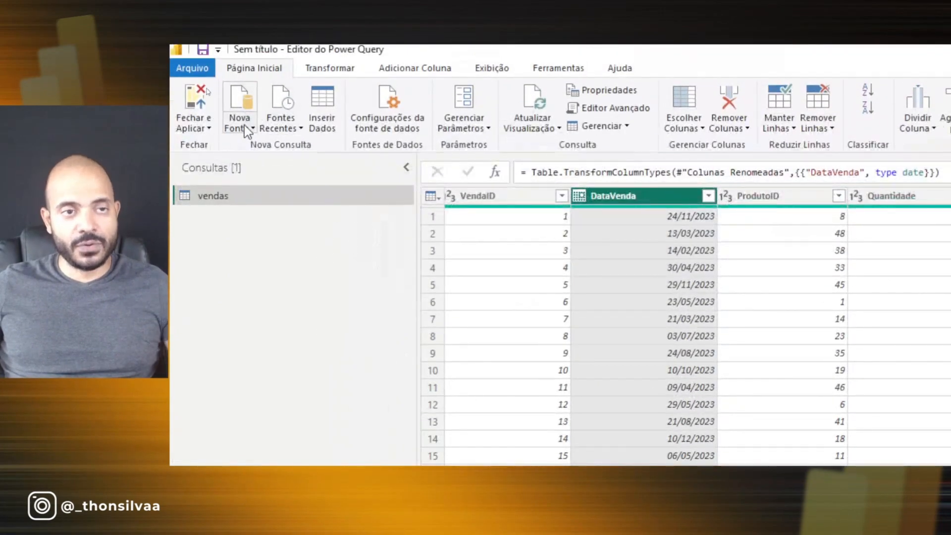
pyautogui.click(245, 125)
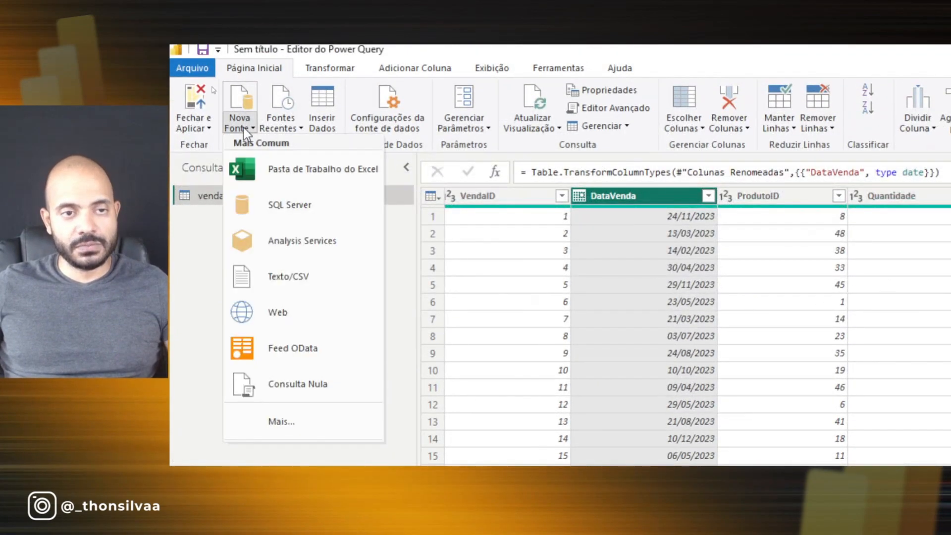
pyautogui.click(299, 171)
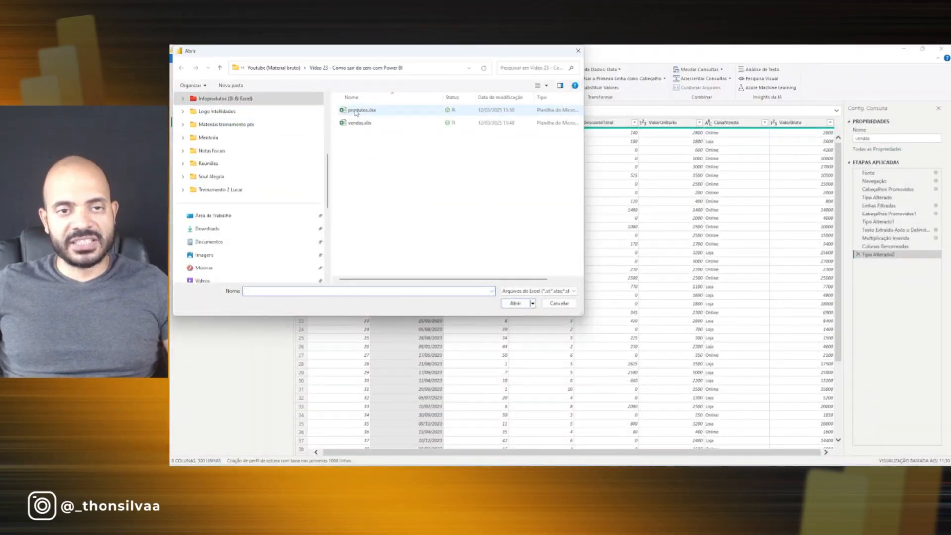
pyautogui.click(356, 112)
pyautogui.press('Return')
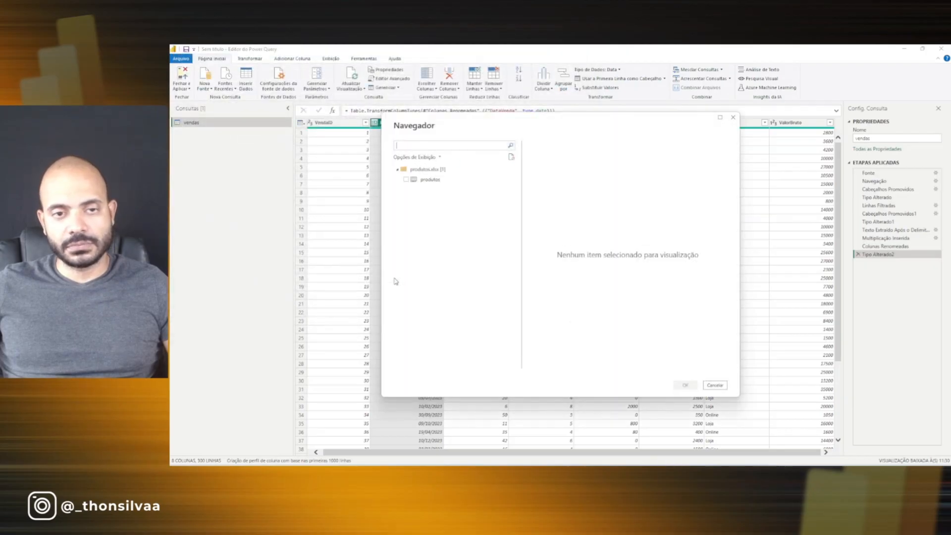
pyautogui.click(406, 179)
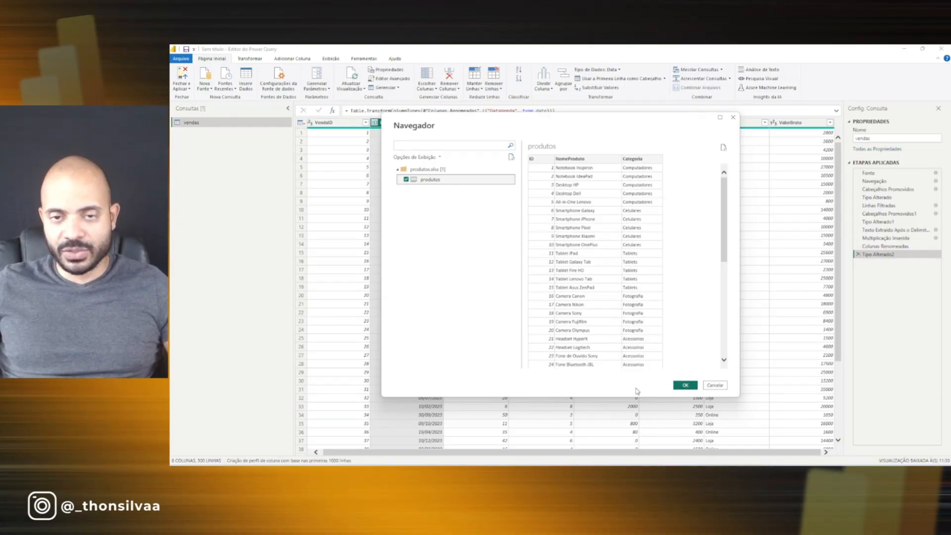
pyautogui.click(686, 385)
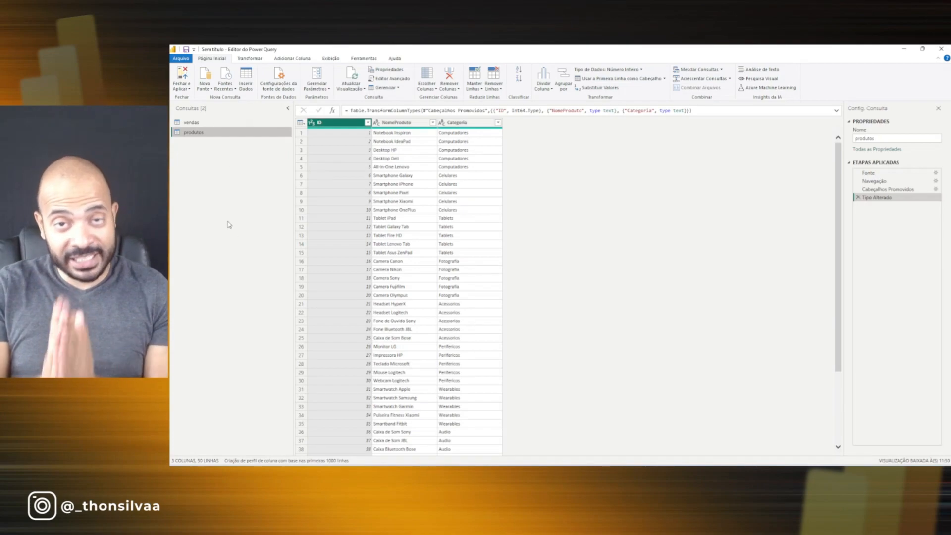
# Step: Shrink the Power Query window to check the report's data pane behind it, and maximize the window again
pyautogui.click(923, 49)
pyautogui.moveTo(510, 148); pyautogui.dragTo(558, 156)
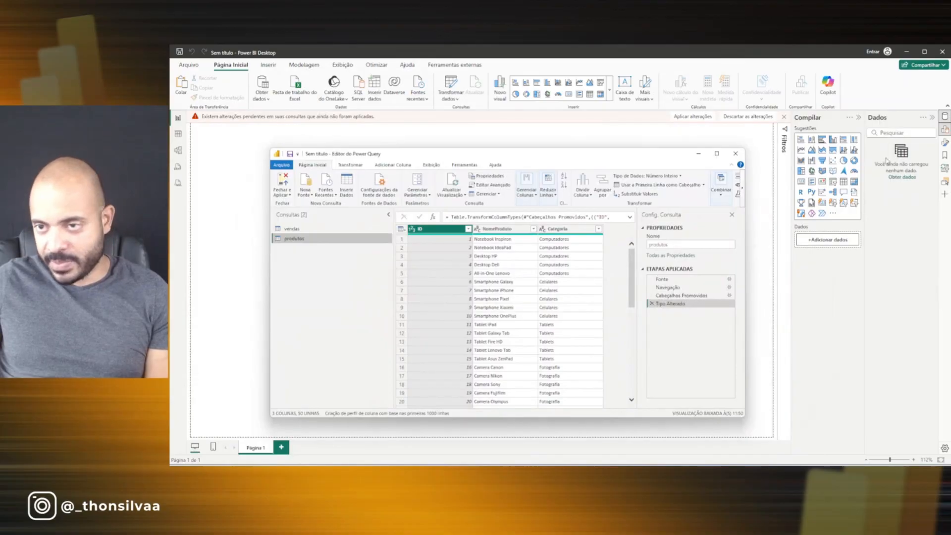
pyautogui.click(717, 154)
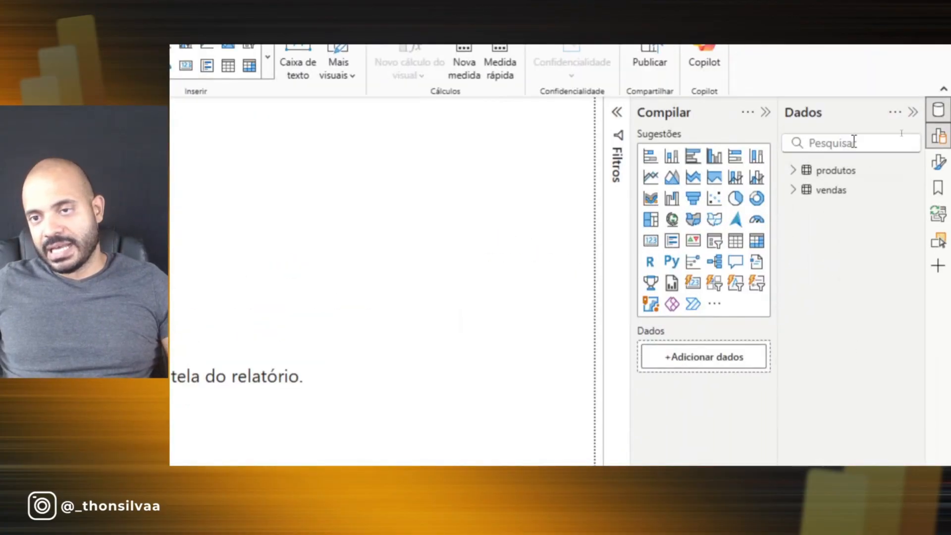
# Step: Expand the loaded produtos and vendas tables in the report's data list to review their fields
pyautogui.click(793, 171)
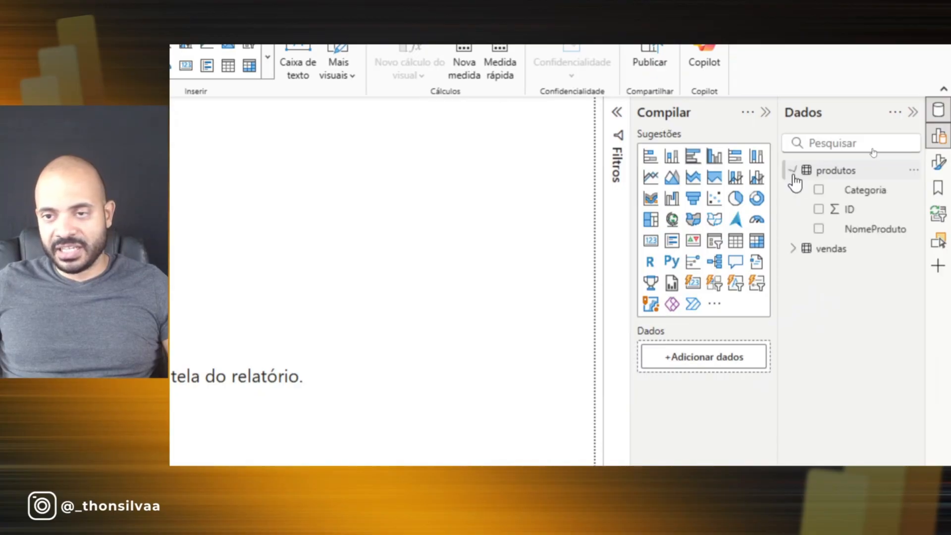
pyautogui.click(793, 249)
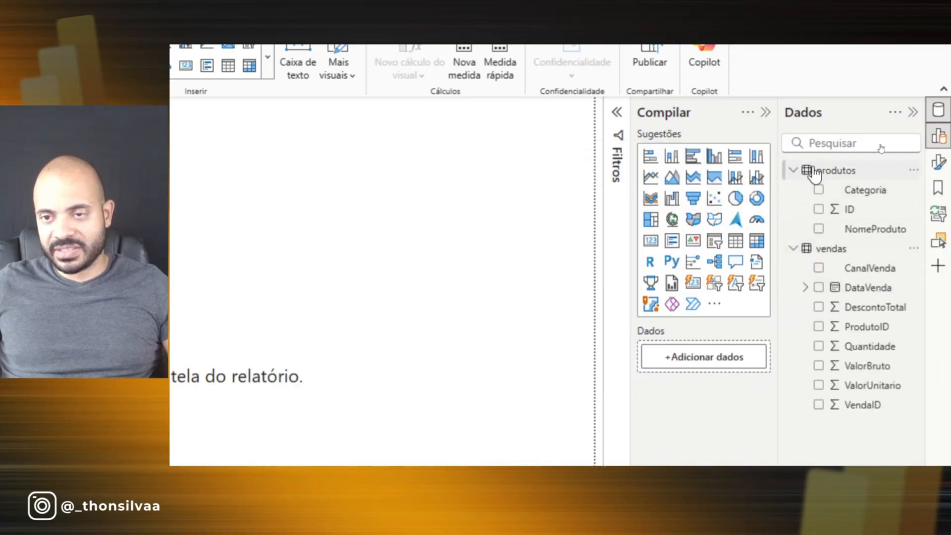
pyautogui.click(793, 171)
pyautogui.click(795, 191)
pyautogui.click(794, 170)
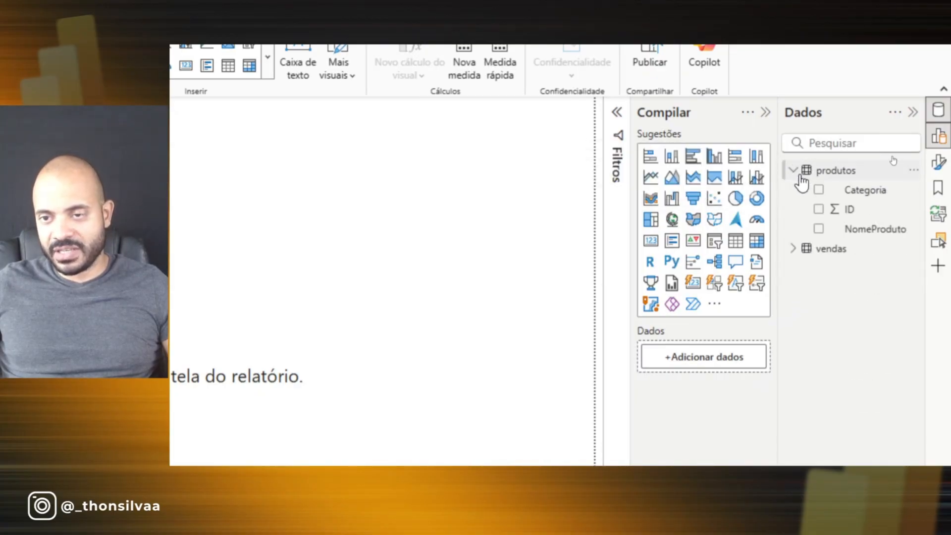
pyautogui.click(793, 251)
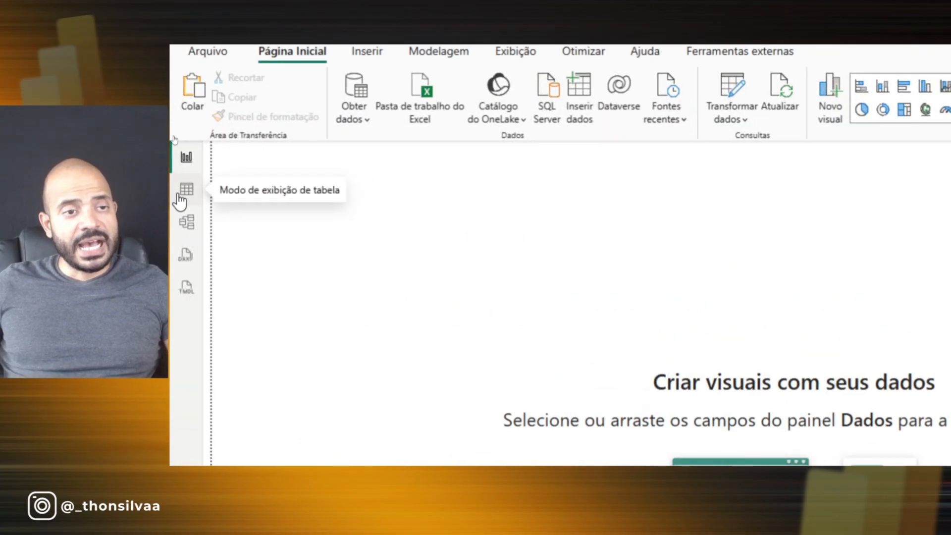
# Step: Review the rows of the produtos and vendas tables in table view
pyautogui.click(180, 200)
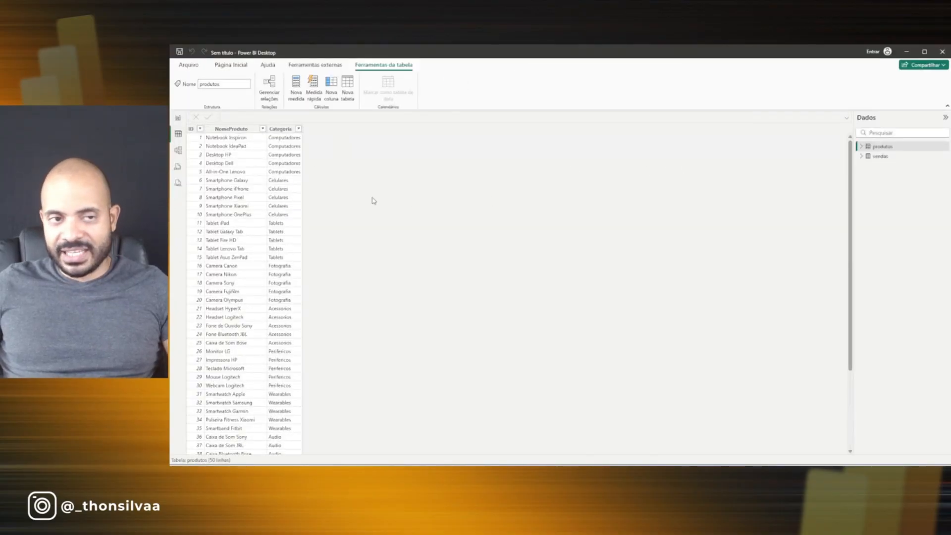
pyautogui.scroll(-4, 239, 238)
pyautogui.scroll(4, 246, 236)
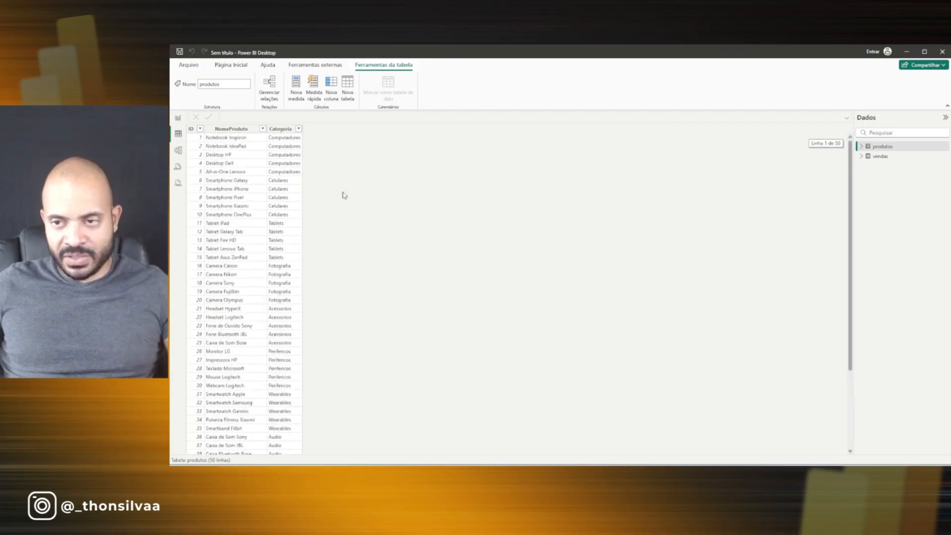
pyautogui.click(881, 156)
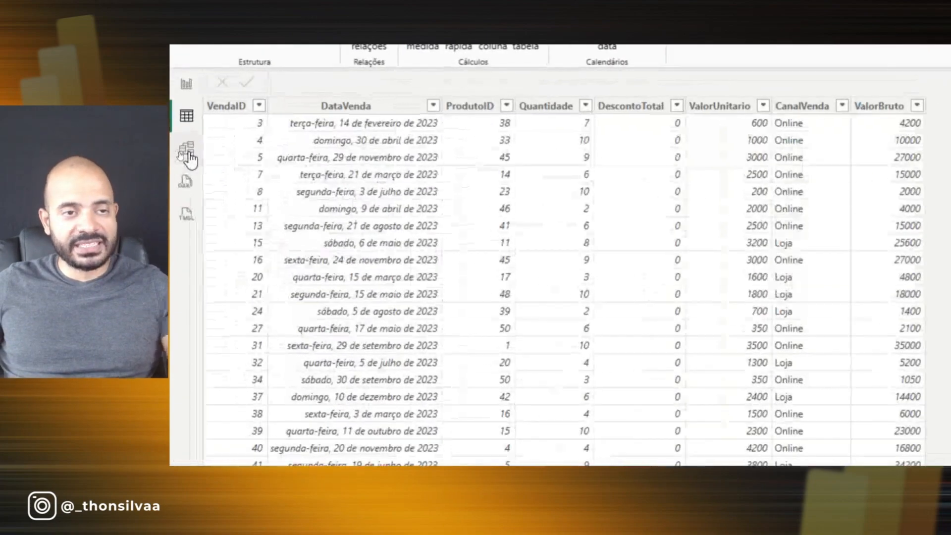
# Step: Show the data model and align the produtos table level with the vendas table
pyautogui.click(187, 155)
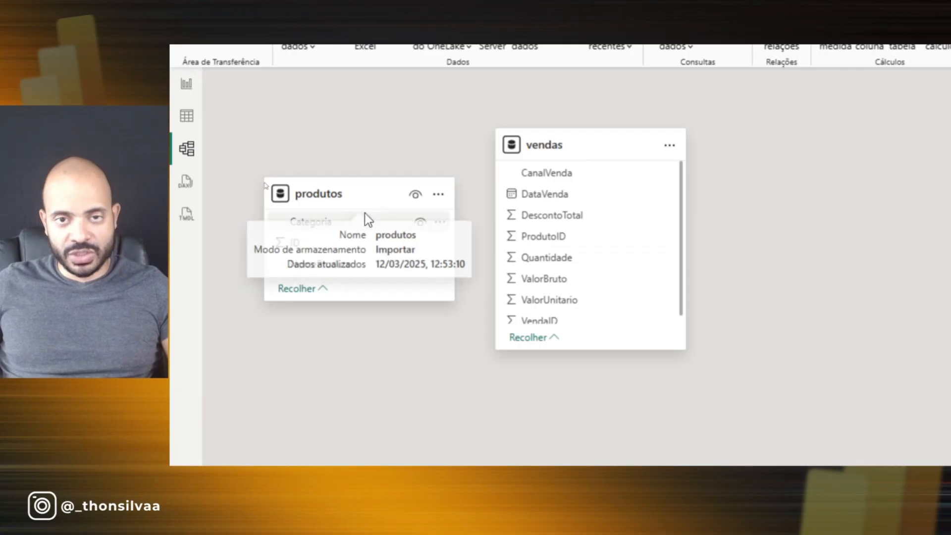
pyautogui.moveTo(353, 202); pyautogui.dragTo(309, 151)
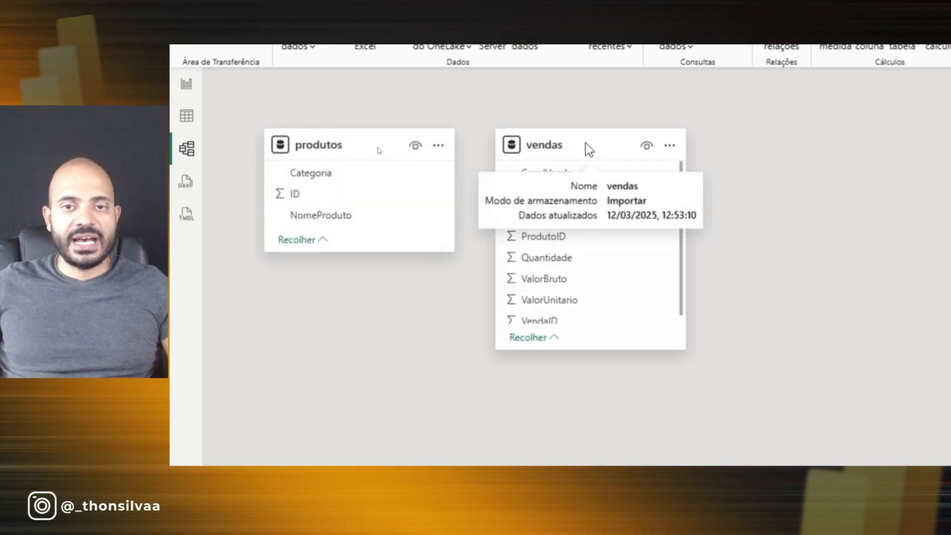
# Step: Create an active one-to-many relationship from ID in produtos to ProdutoID in vendas, and space the two tables further apart
pyautogui.moveTo(586, 144); pyautogui.dragTo(638, 143)
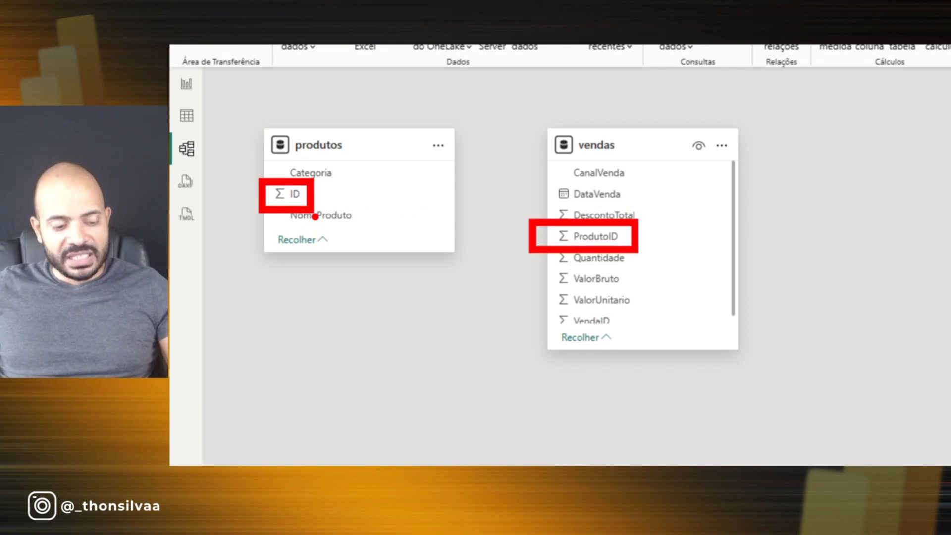
pyautogui.moveTo(297, 194); pyautogui.dragTo(591, 240)
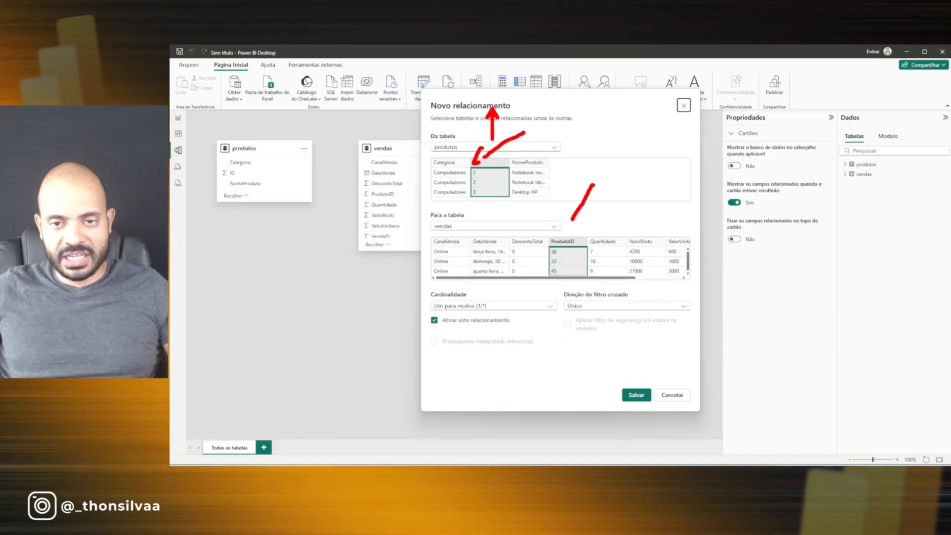
pyautogui.moveTo(568, 234); pyautogui.dragTo(590, 230)
pyautogui.press('Escape')
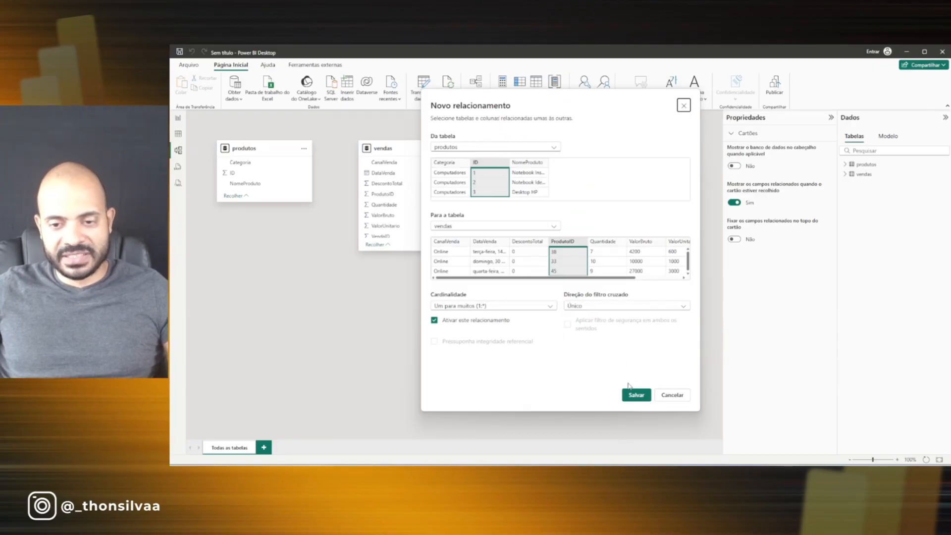
pyautogui.click(635, 394)
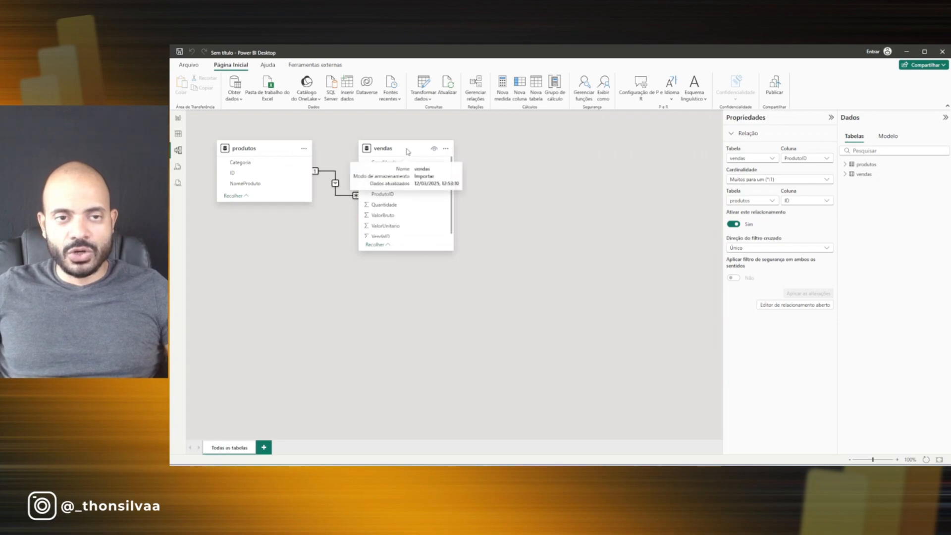
pyautogui.moveTo(409, 150); pyautogui.dragTo(437, 155)
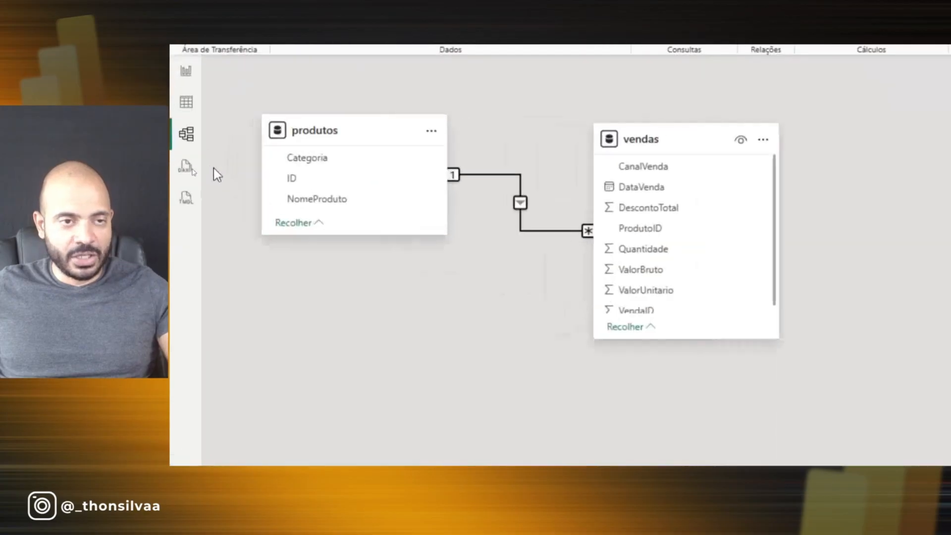
# Step: Look through the TMDL view and the DAX query view of the model
pyautogui.click(178, 167)
pyautogui.click(187, 199)
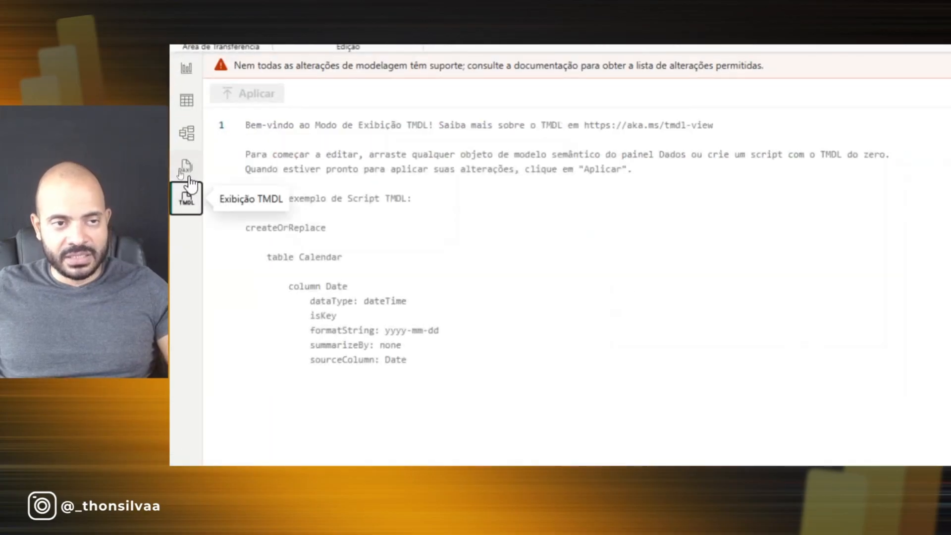
pyautogui.click(186, 170)
pyautogui.click(187, 198)
pyautogui.click(190, 171)
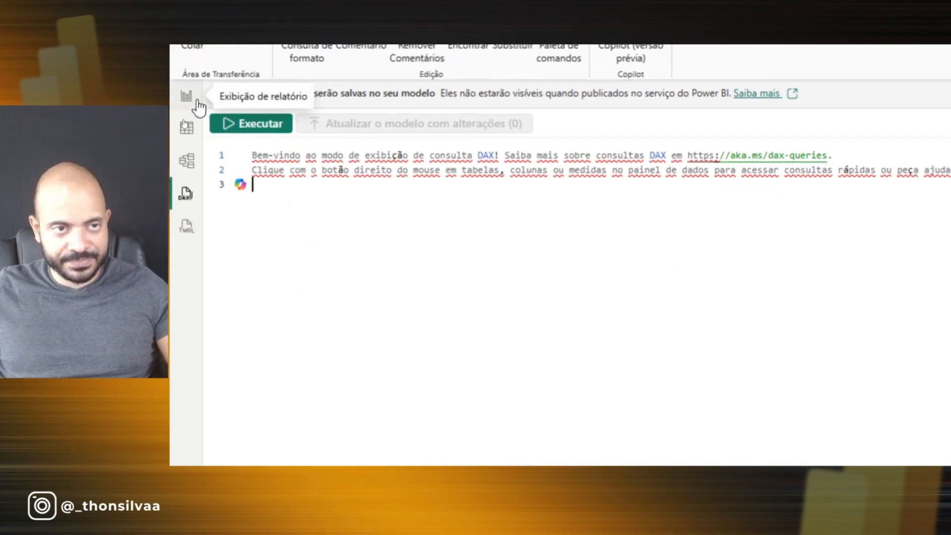
# Step: Return to the report view, and hide and show the Dados pane again
pyautogui.click(188, 89)
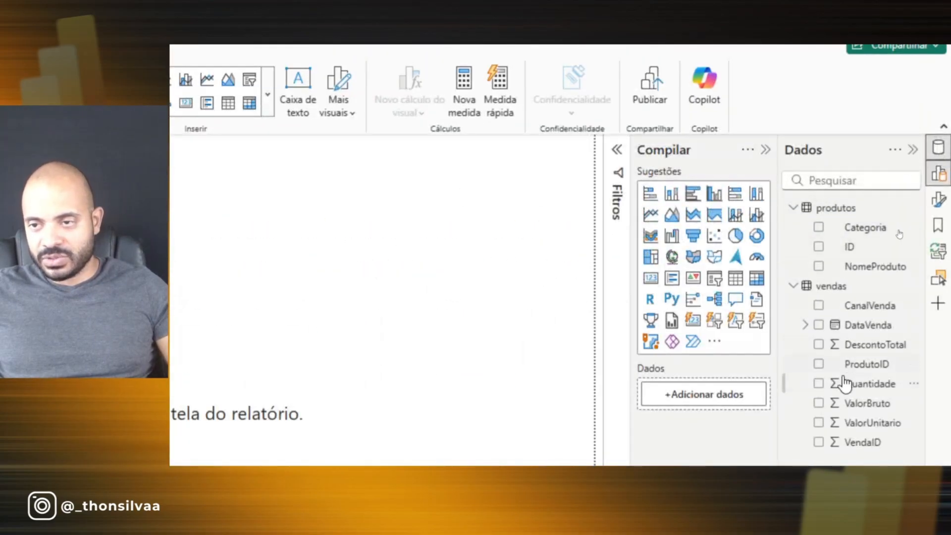
pyautogui.click(937, 151)
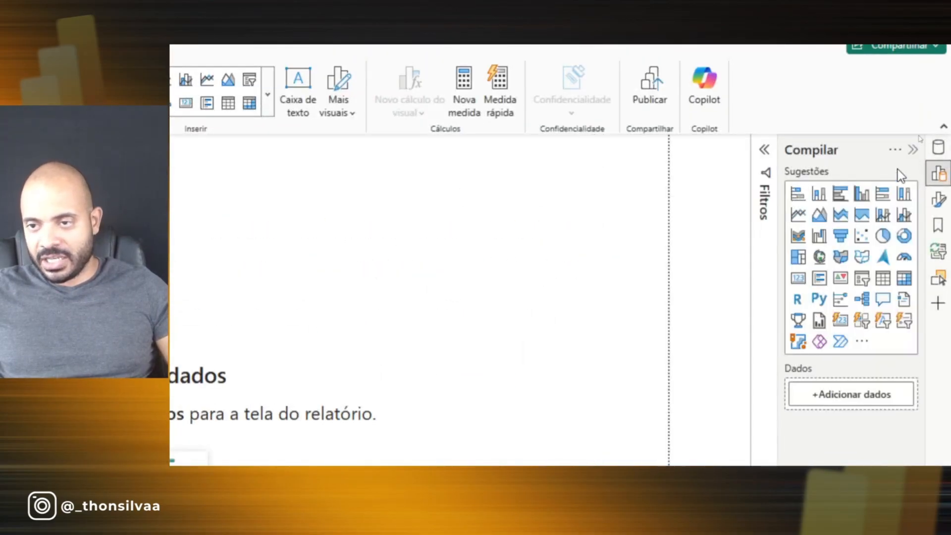
pyautogui.click(941, 147)
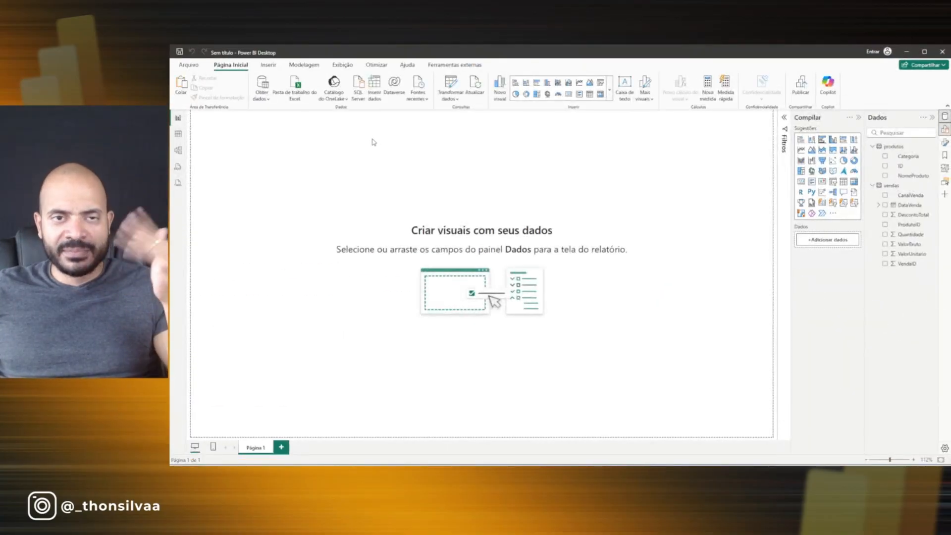
# Step: Insert a text box near the page's upper-left corner, make it wider and shorter, and enter RELATÓRIO DE VENDAS in it
pyautogui.click(264, 68)
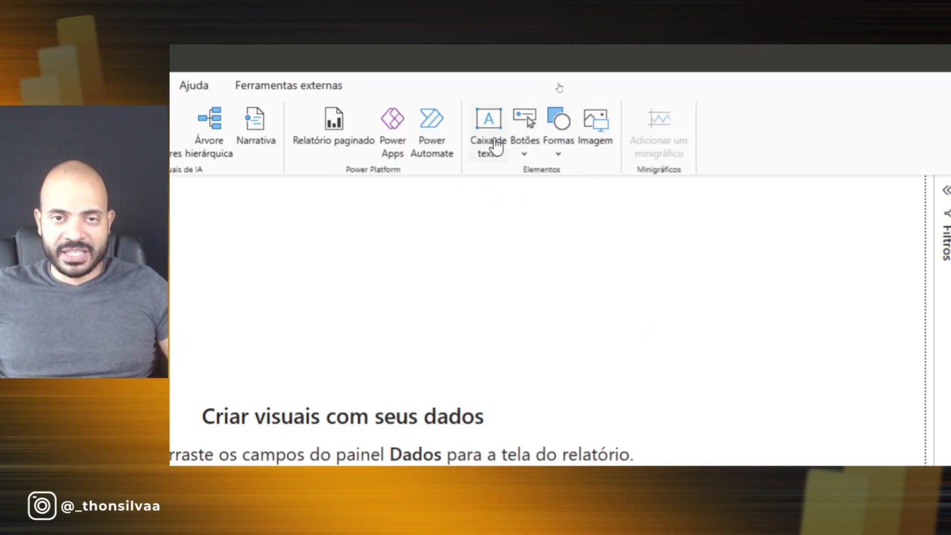
pyautogui.click(492, 119)
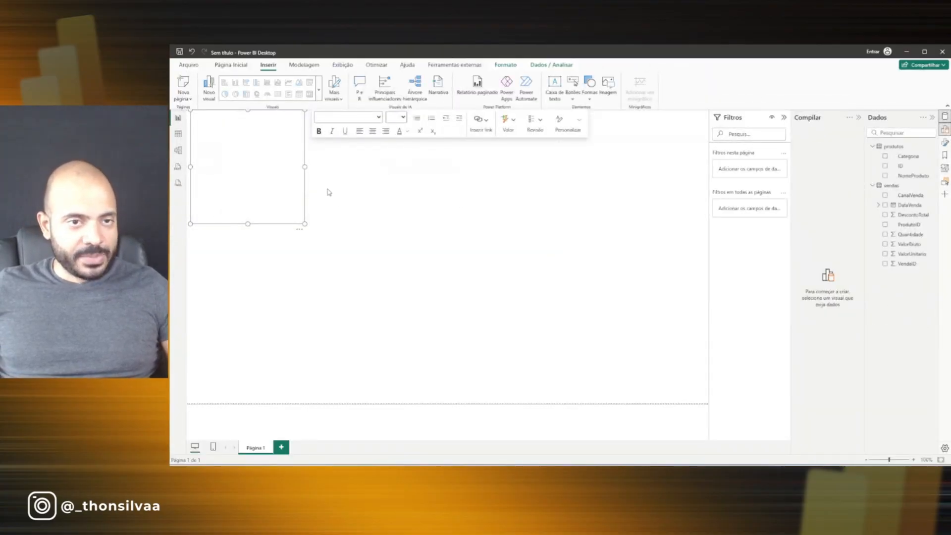
pyautogui.moveTo(282, 224); pyautogui.dragTo(297, 229)
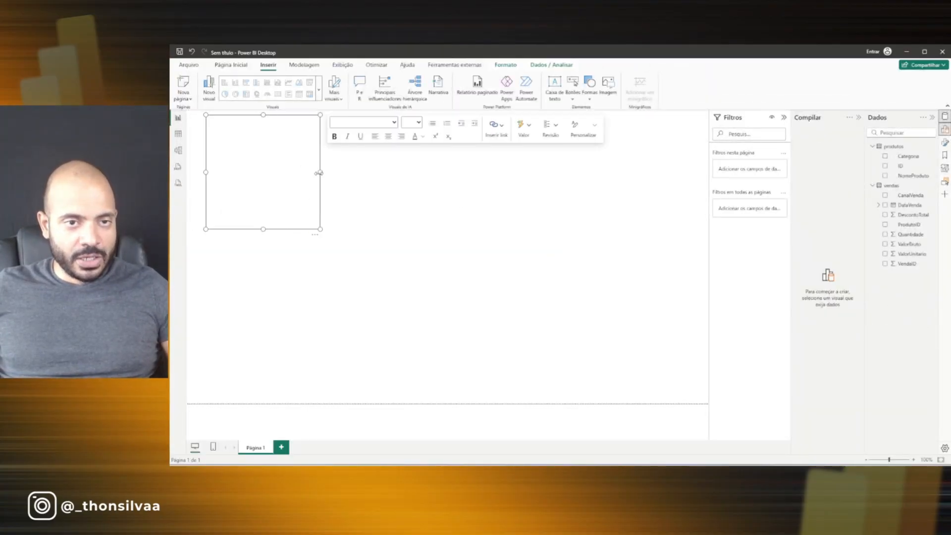
pyautogui.moveTo(319, 173); pyautogui.dragTo(456, 173)
pyautogui.moveTo(331, 229); pyautogui.dragTo(331, 192)
pyautogui.click(256, 149)
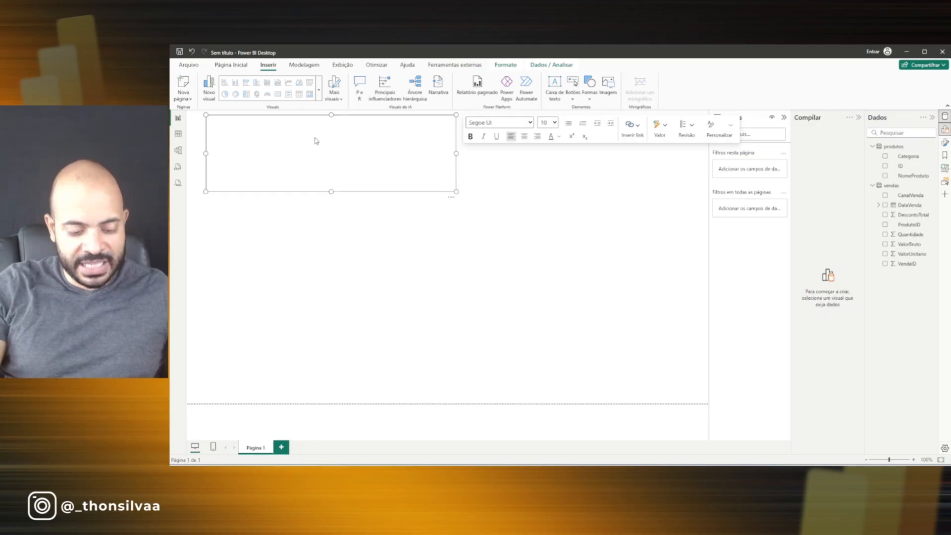
pyautogui.write('RELATÓRIO DE VENDAS')
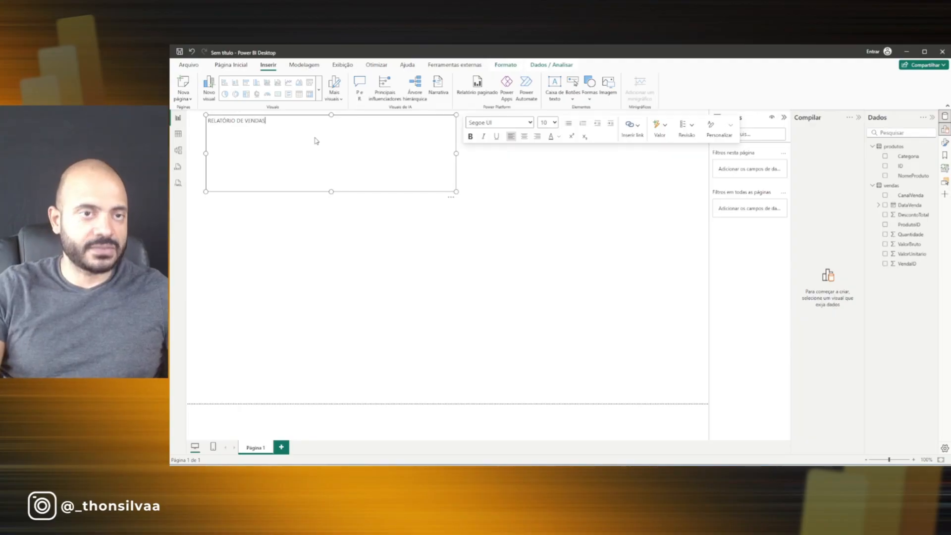
# Step: Reselect the text box and enter the title RELATÓRIO DE VENDAS again
pyautogui.click(423, 229)
pyautogui.click(275, 122)
pyautogui.doubleClick(275, 122)
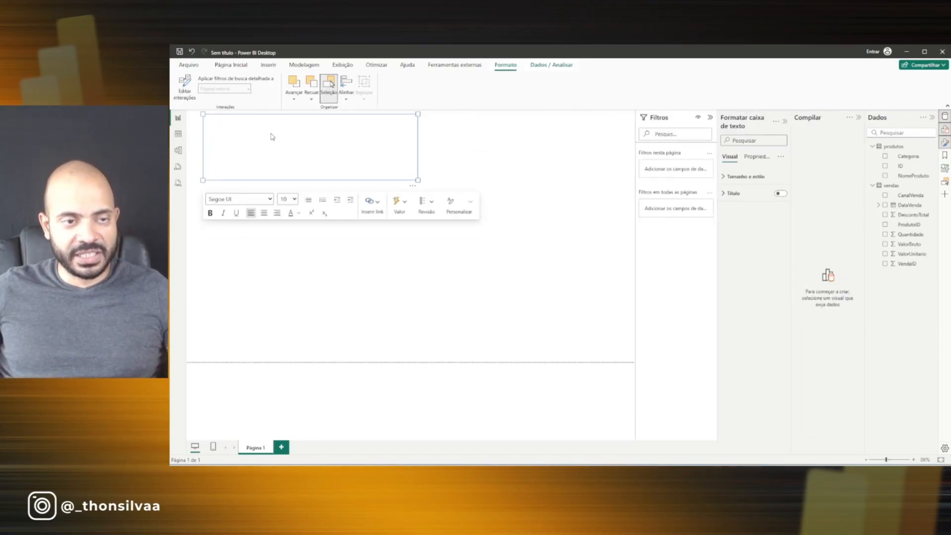
pyautogui.click(261, 140)
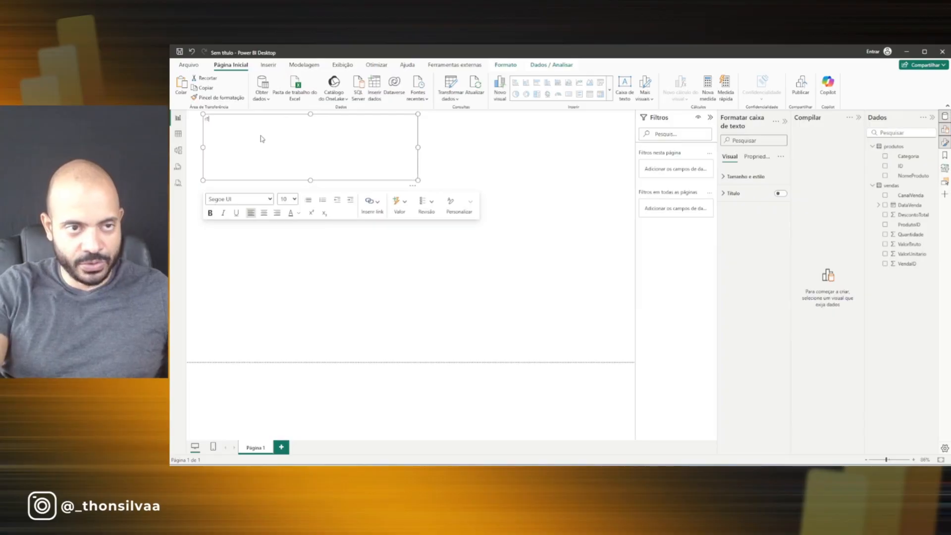
pyautogui.write('RELATÓRIO')
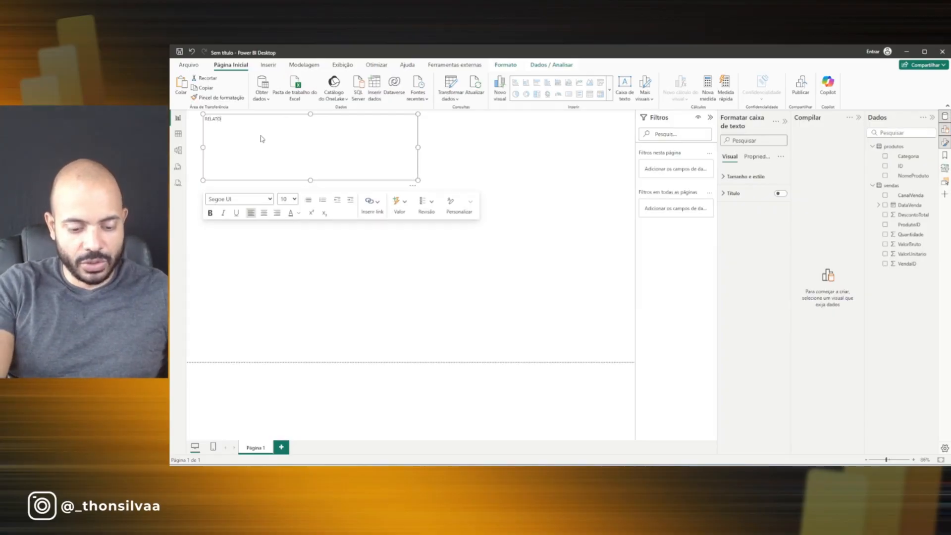
pyautogui.write(' DE VENDAS')
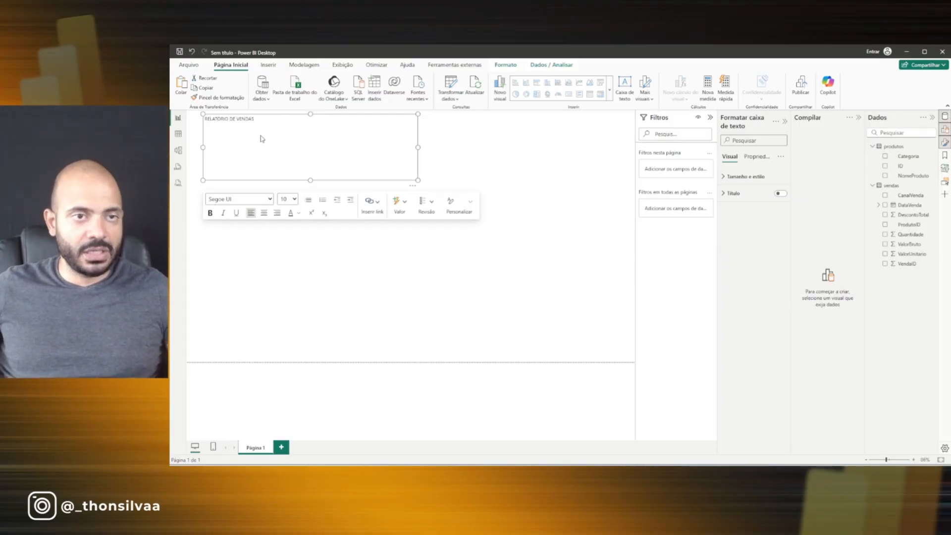
# Step: Make the RELATÓRIO DE VENDAS title bold with font size 32
pyautogui.click(210, 213)
pyautogui.click(294, 199)
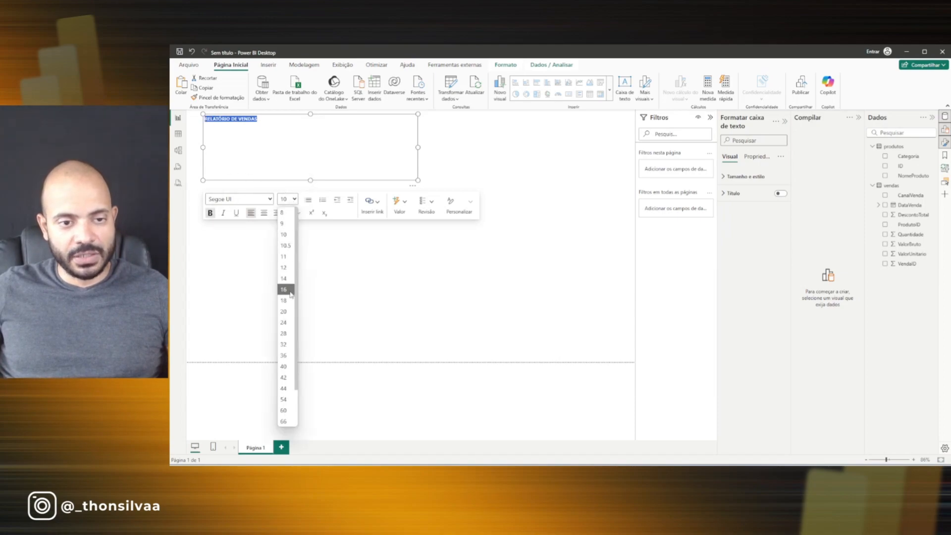
pyautogui.click(290, 344)
# Step: Collapse the formatting, Compilar and Filtros panes, and fit the title's text box into the page's upper-left corner
pyautogui.click(858, 117)
pyautogui.click(858, 122)
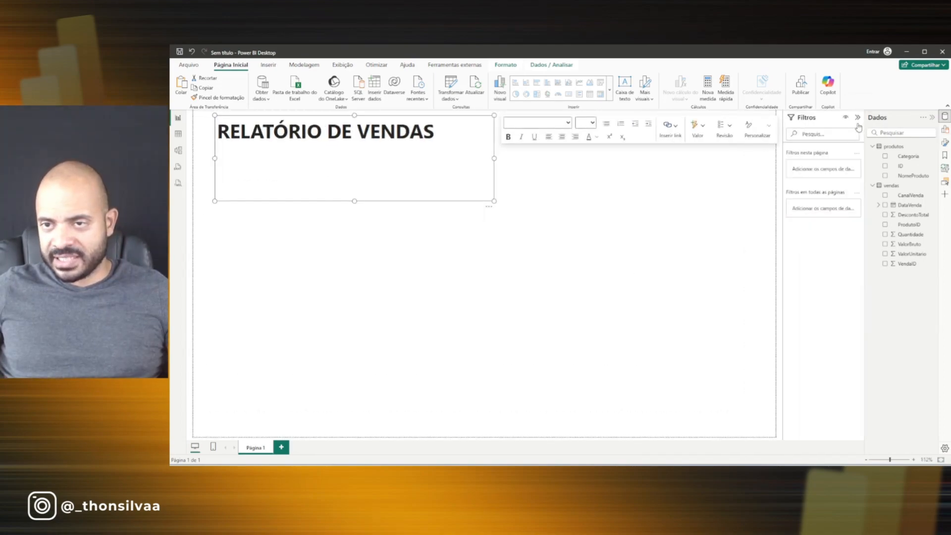
pyautogui.click(859, 119)
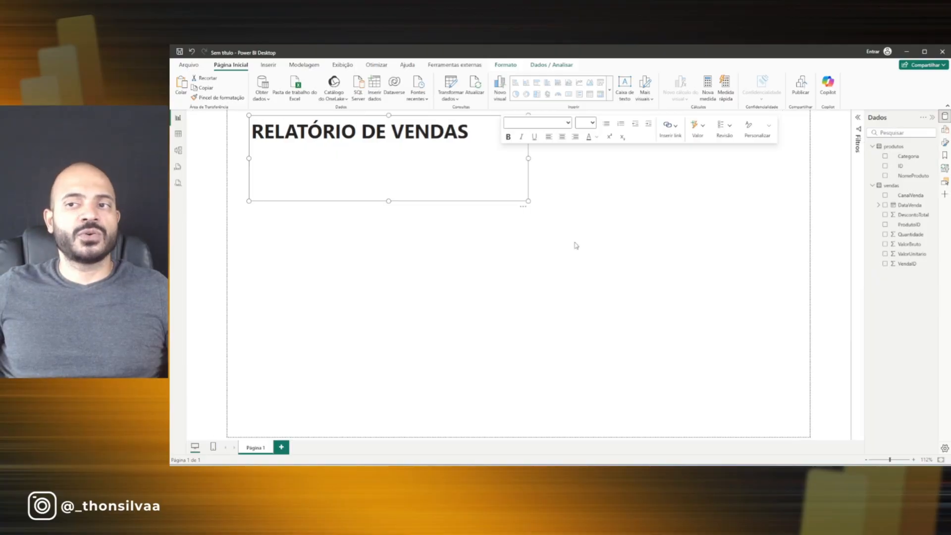
pyautogui.moveTo(440, 204); pyautogui.dragTo(386, 157)
pyautogui.click(351, 212)
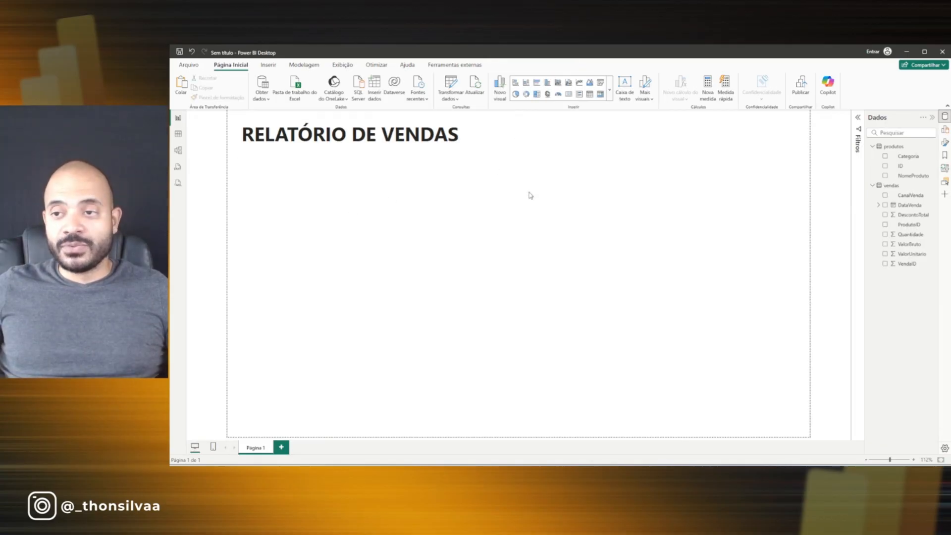
# Step: Try hiding and showing the Compilar and Dados panes, leaving both open beside the report page
pyautogui.click(945, 137)
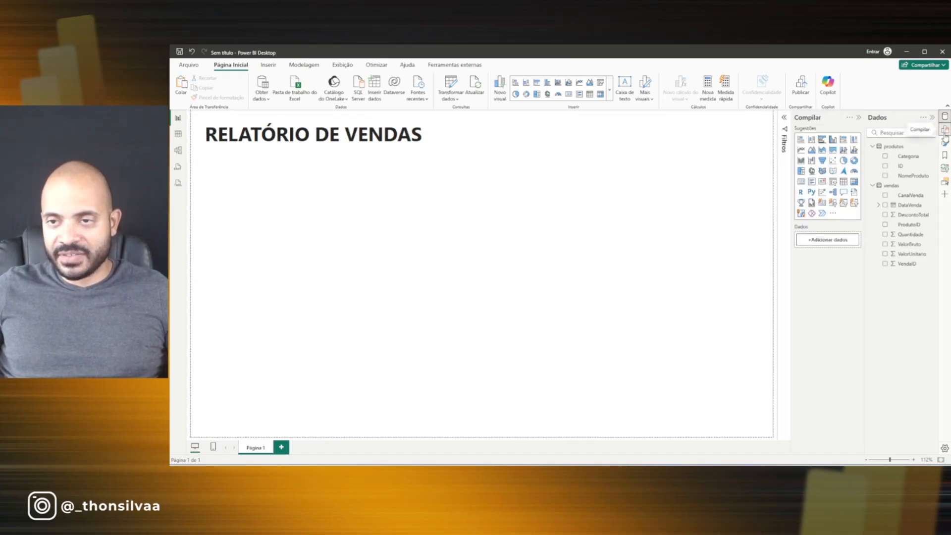
pyautogui.click(859, 118)
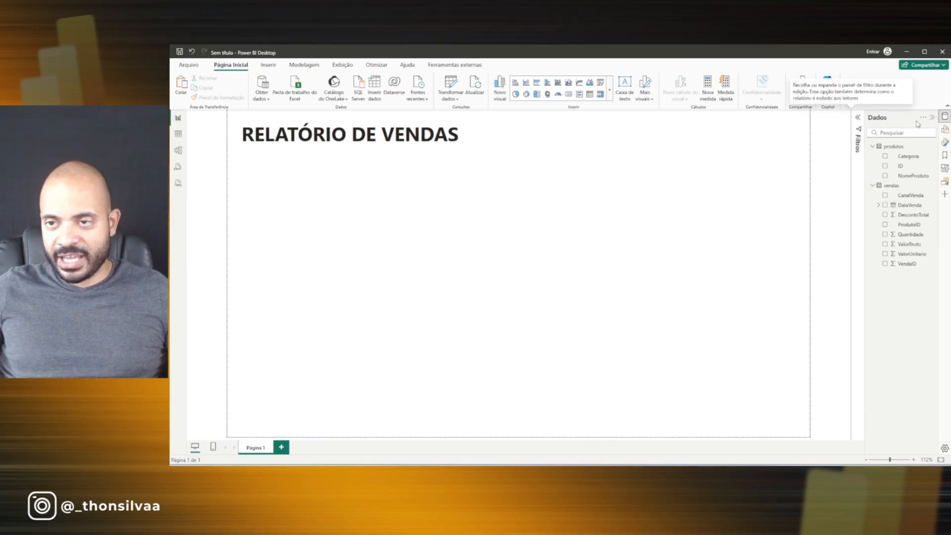
pyautogui.click(932, 118)
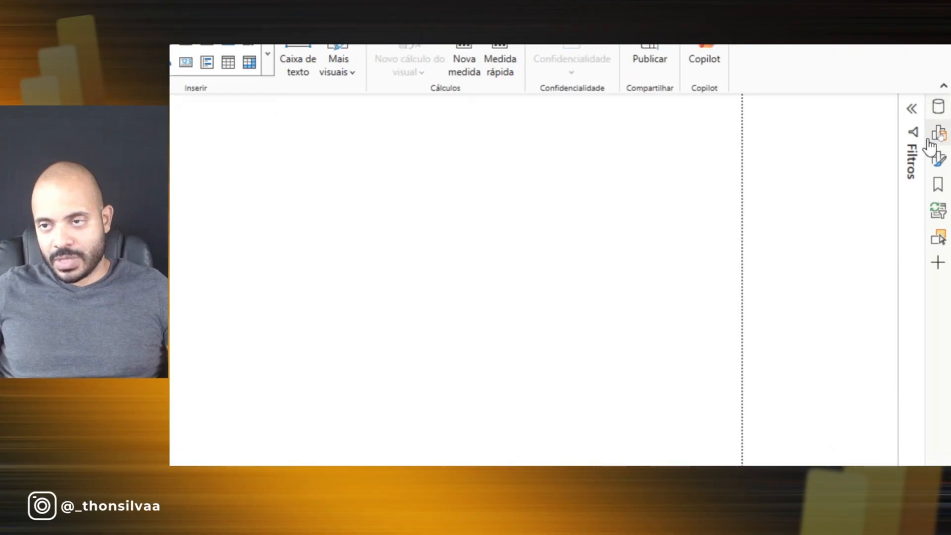
pyautogui.click(936, 119)
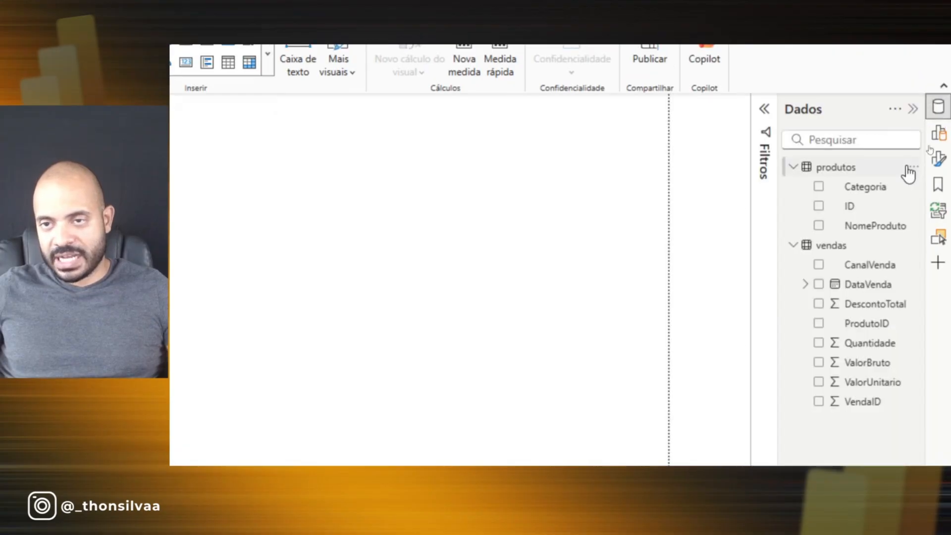
pyautogui.click(938, 132)
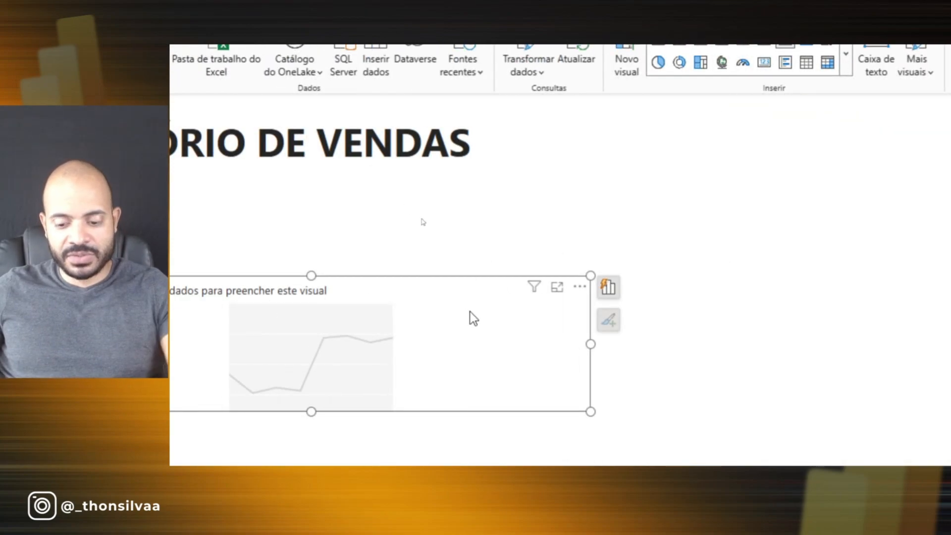
# Step: Replace the empty line chart with a donut chart, made taller and narrower and placed just below the report title
pyautogui.press('Delete')
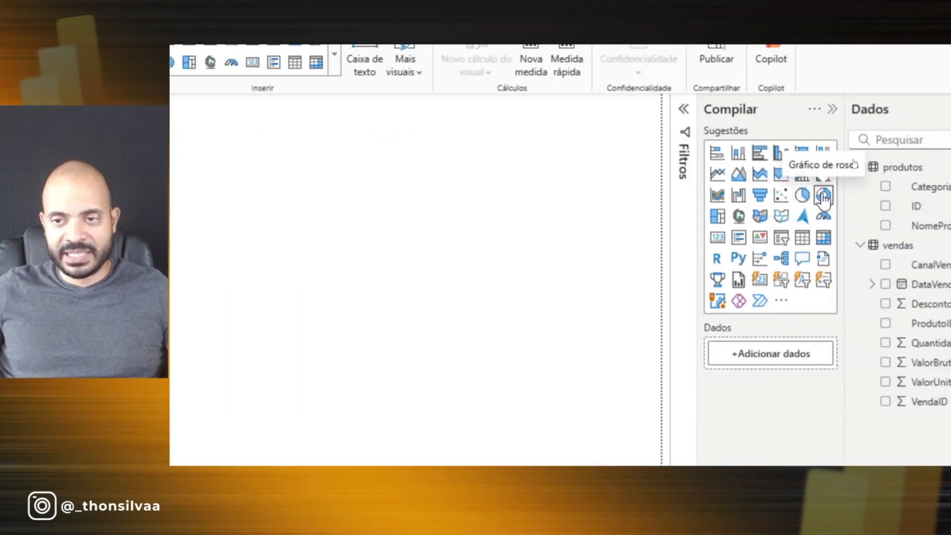
pyautogui.click(824, 198)
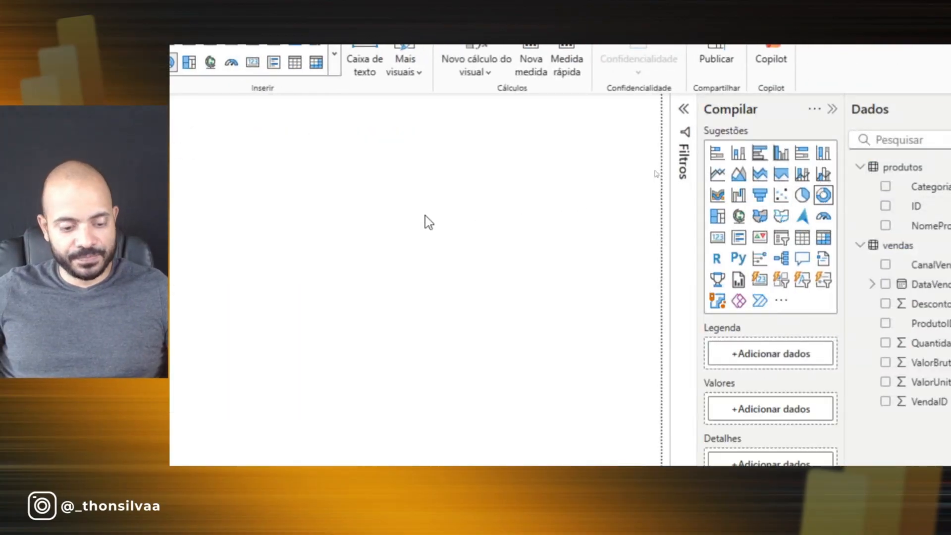
pyautogui.moveTo(408, 236); pyautogui.dragTo(406, 218)
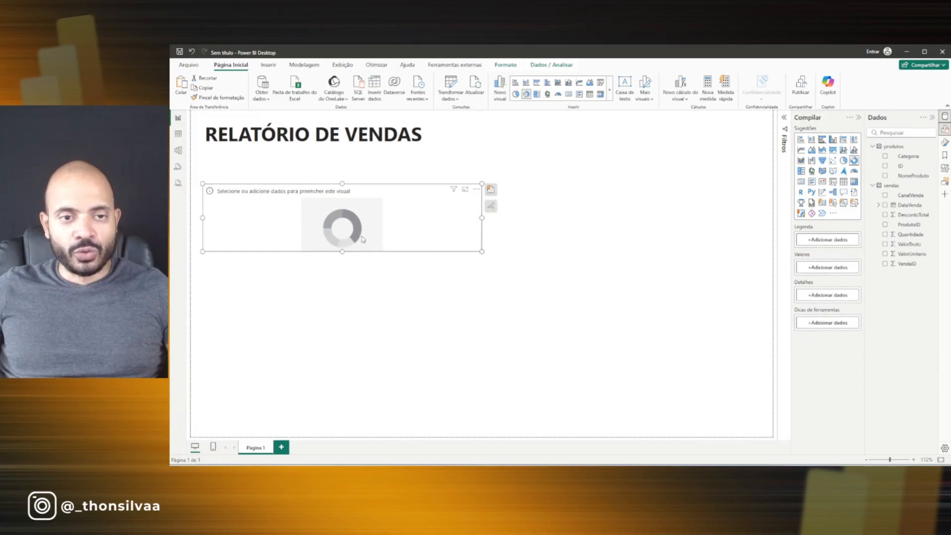
pyautogui.moveTo(343, 251); pyautogui.dragTo(342, 300)
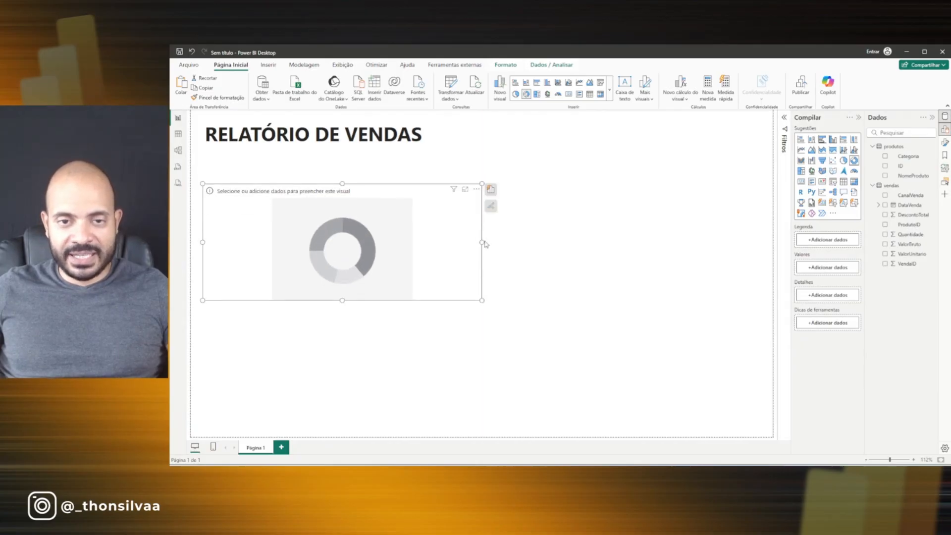
pyautogui.moveTo(482, 242); pyautogui.dragTo(306, 209)
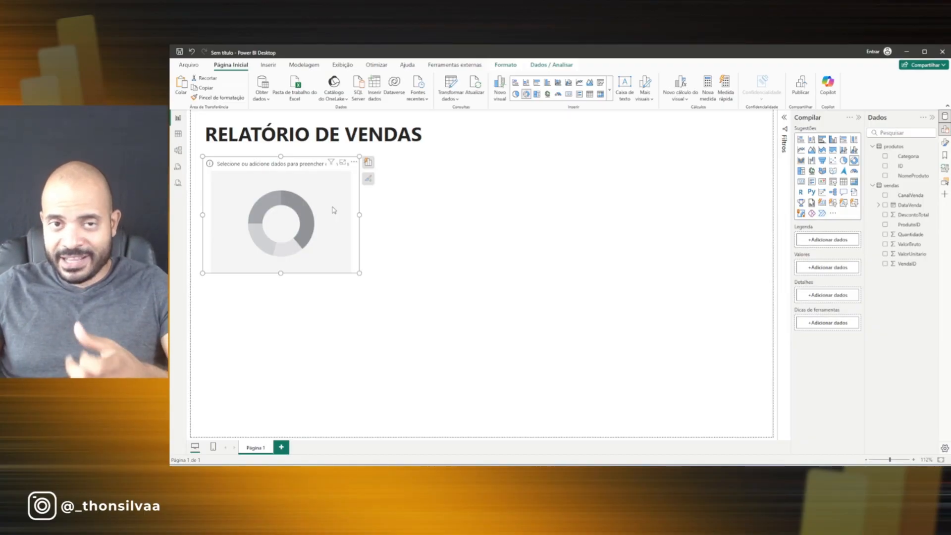
pyautogui.moveTo(268, 231)
pyautogui.mouseDown()
pyautogui.moveTo(351, 247)
pyautogui.moveTo(271, 235)
pyautogui.moveTo(431, 244)
pyautogui.moveTo(509, 316)
pyautogui.moveTo(449, 238)
pyautogui.moveTo(580, 292)
pyautogui.moveTo(484, 329)
pyautogui.moveTo(361, 253)
pyautogui.moveTo(268, 232)
pyautogui.moveTo(275, 217)
pyautogui.mouseUp()
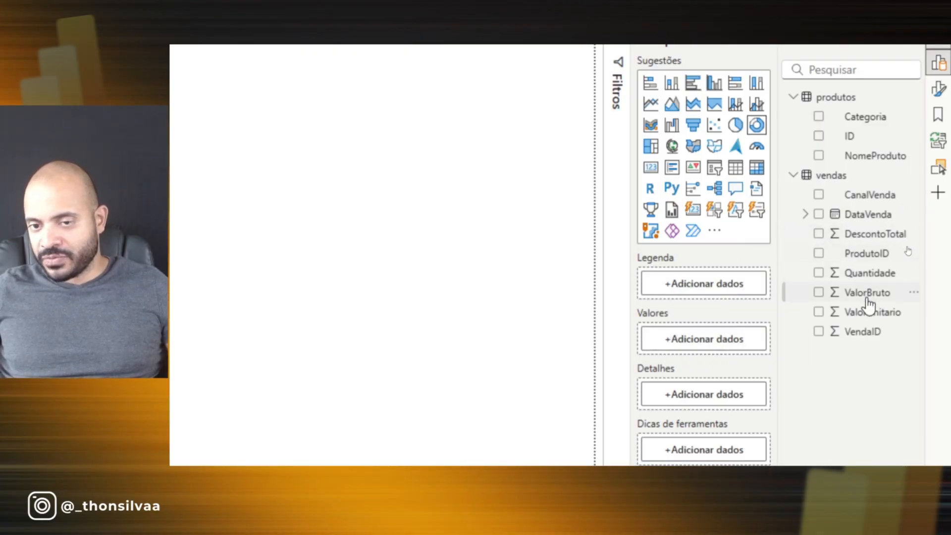
# Step: Use ValorBruto from the vendas table as the donut chart's values, summarised as Soma
pyautogui.moveTo(869, 304); pyautogui.dragTo(696, 346)
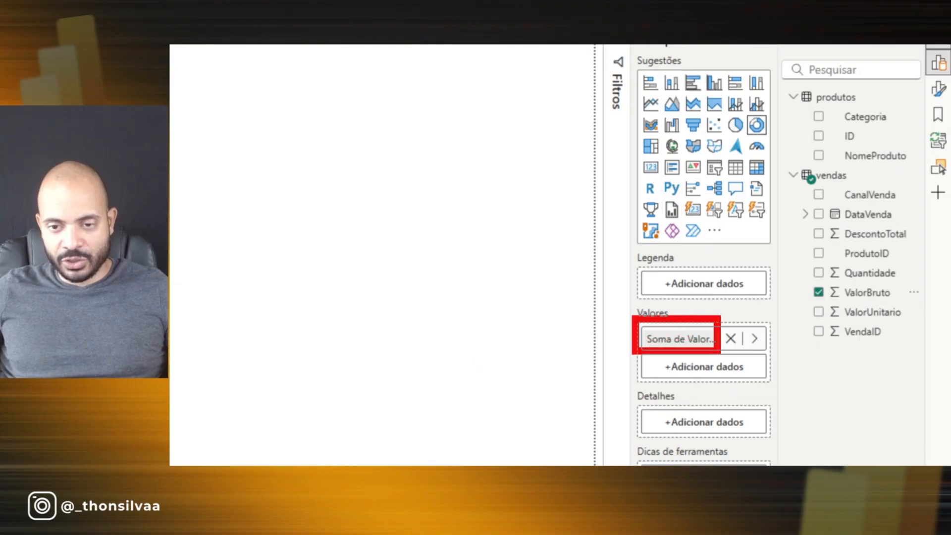
pyautogui.click(755, 339)
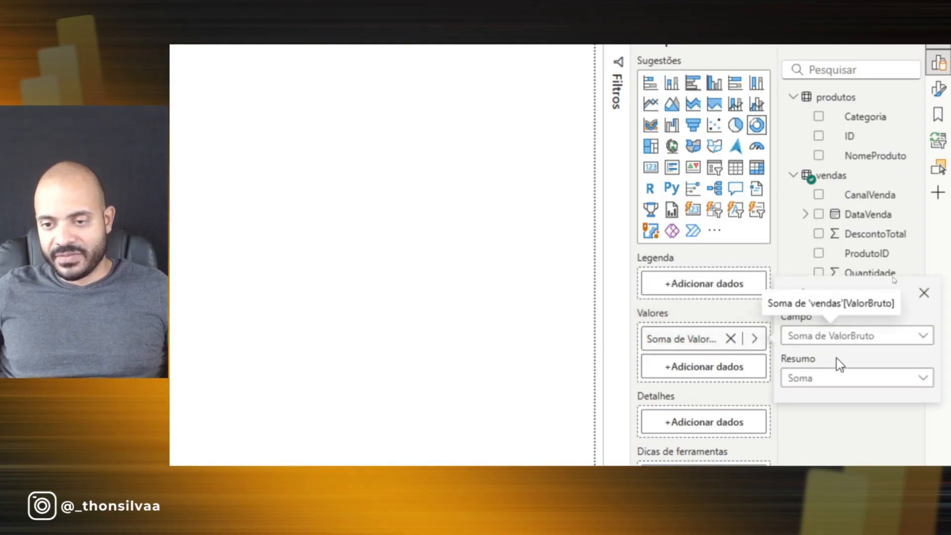
pyautogui.click(821, 379)
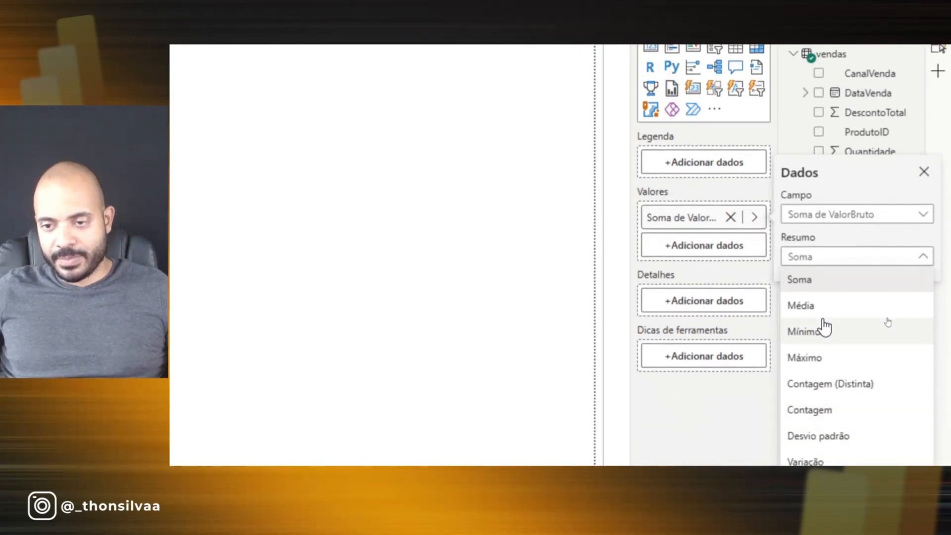
pyautogui.click(814, 282)
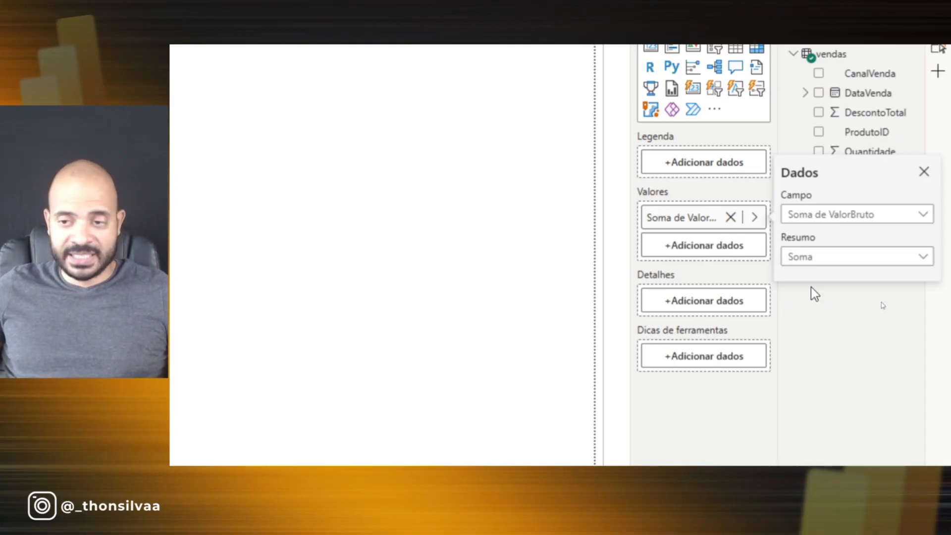
pyautogui.click(530, 268)
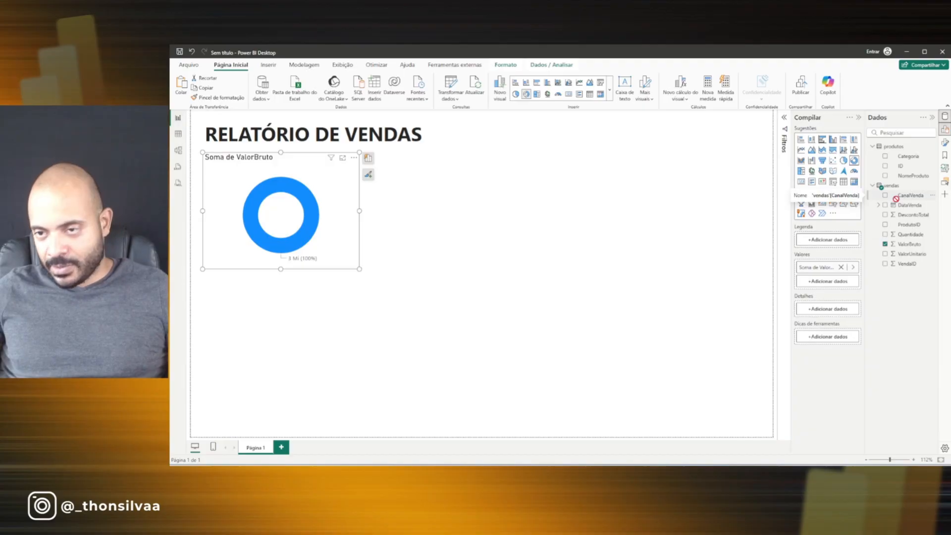
# Step: Split the donut chart by CanalVenda as its legend, and nudge the chart slightly lower under the report title
pyautogui.moveTo(896, 199); pyautogui.dragTo(802, 240)
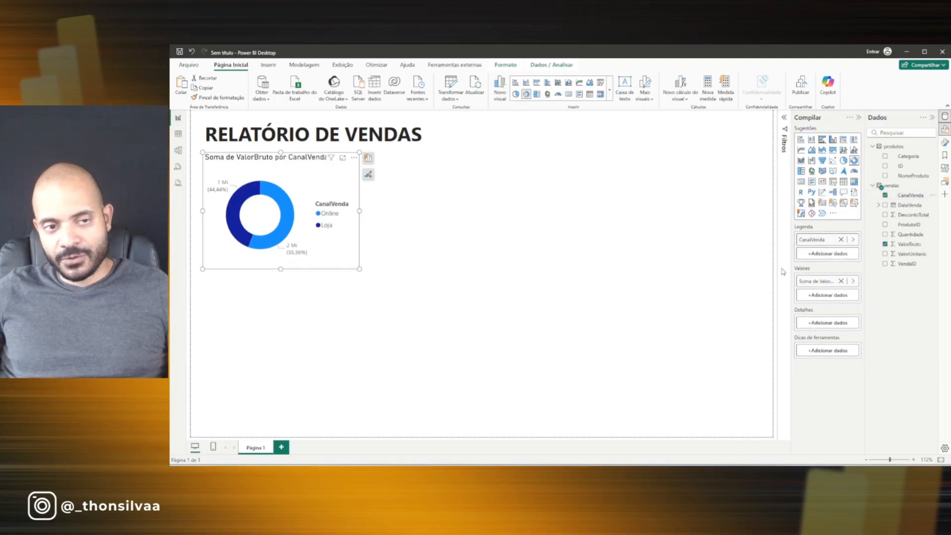
pyautogui.moveTo(315, 261); pyautogui.dragTo(317, 265)
pyautogui.click(364, 359)
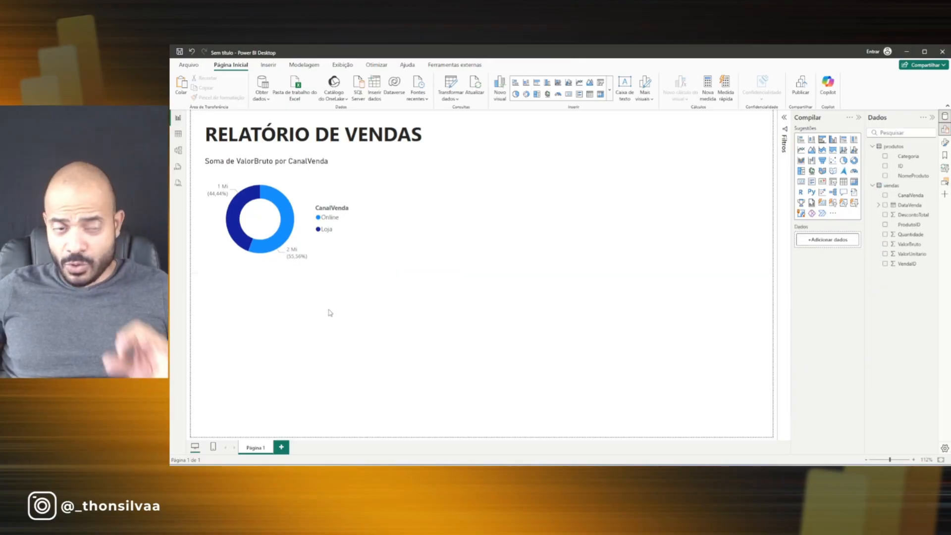
pyautogui.click(318, 270)
pyautogui.click(484, 272)
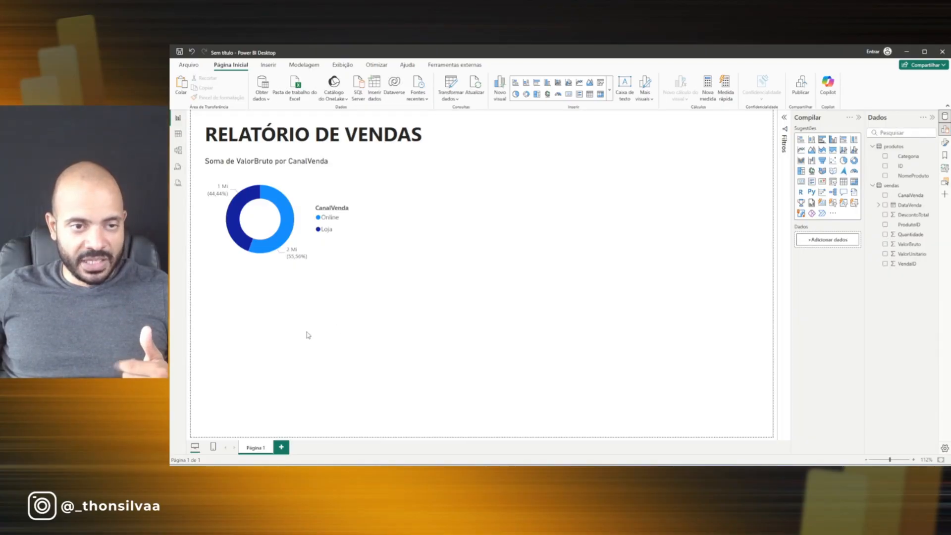
# Step: Open the donut chart's formatting options and turn off its legend
pyautogui.click(342, 264)
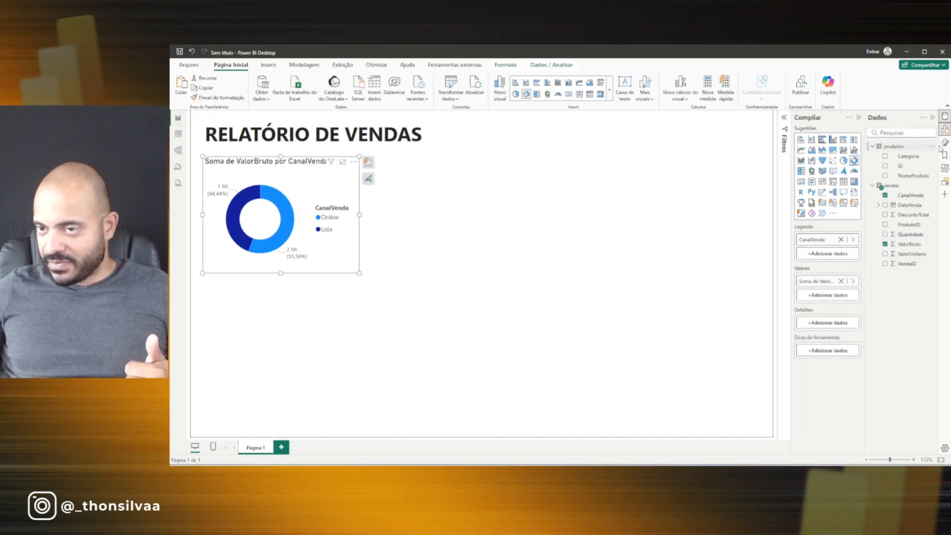
pyautogui.click(946, 144)
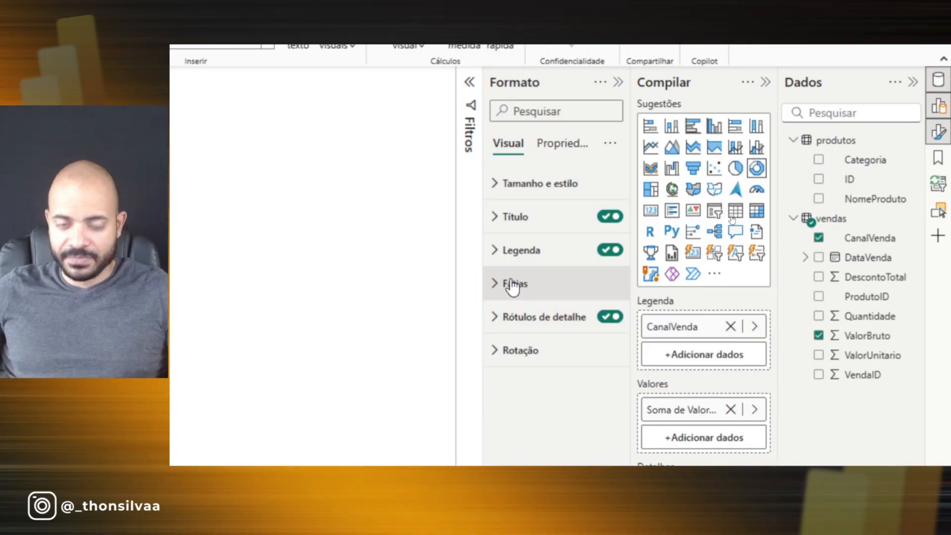
pyautogui.click(493, 197)
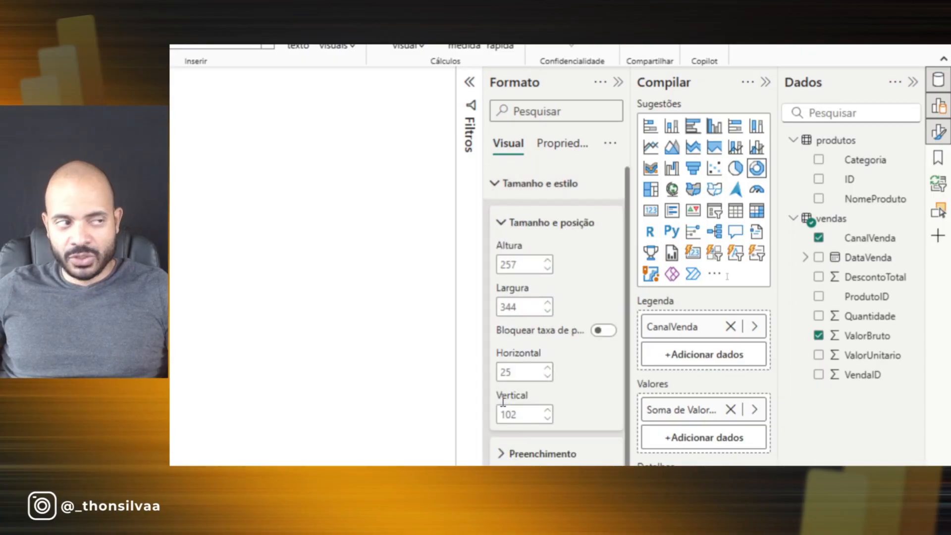
pyautogui.click(504, 187)
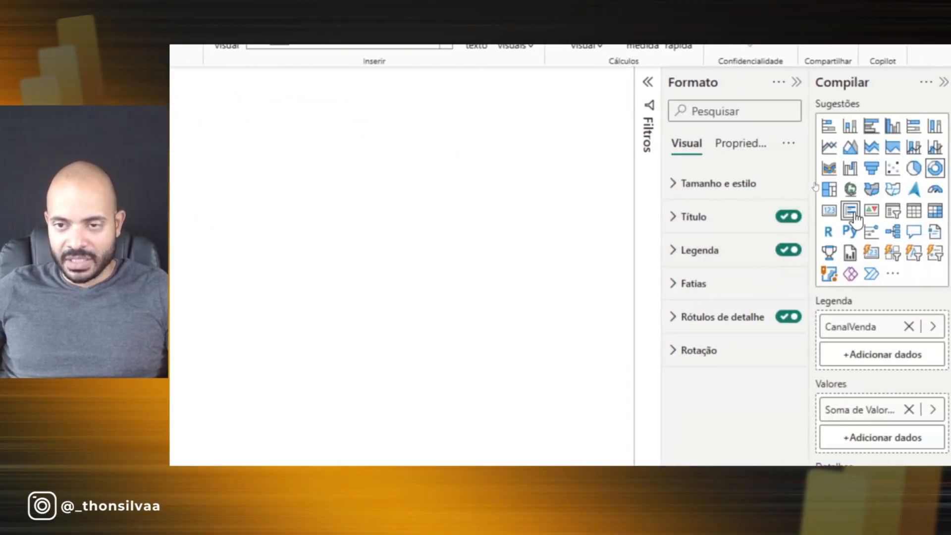
pyautogui.click(787, 250)
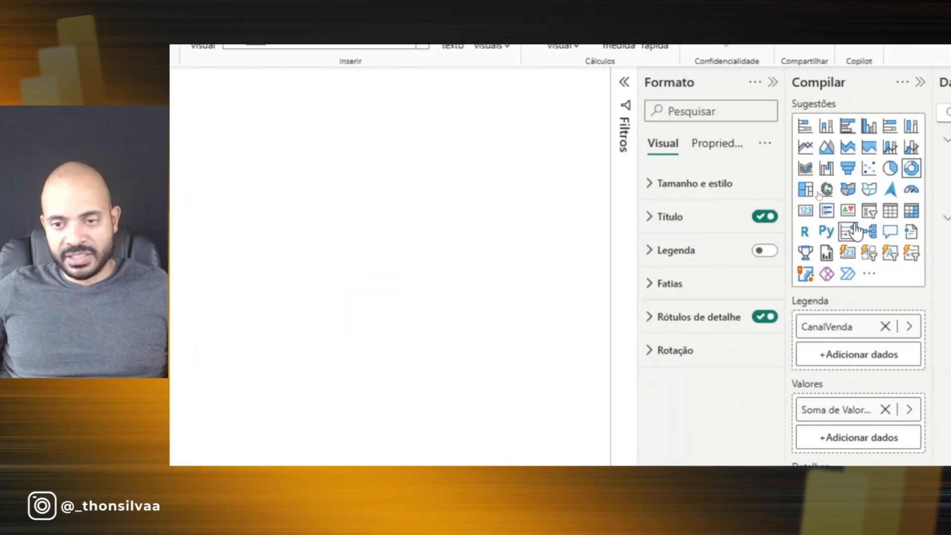
# Step: Set the donut chart's detail label content to Categoria, percentual do total
pyautogui.click(646, 320)
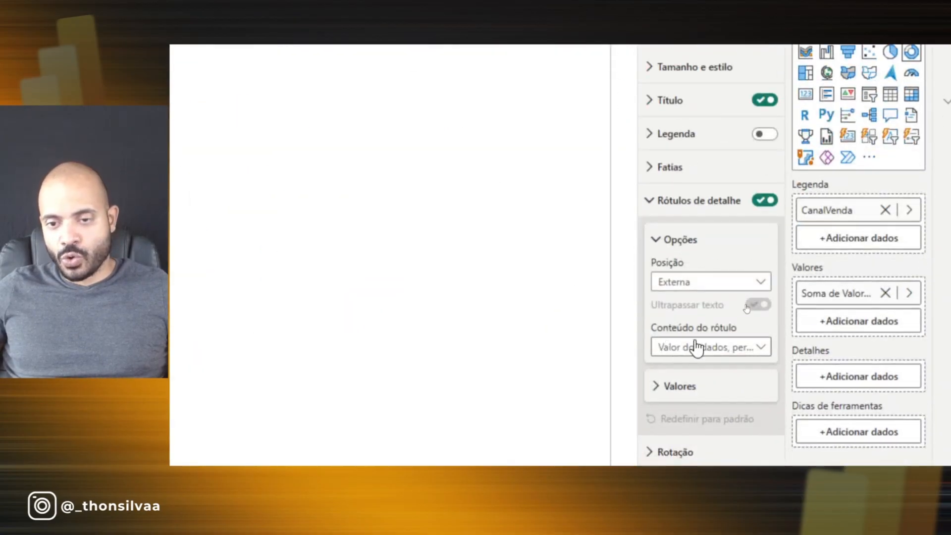
pyautogui.click(721, 349)
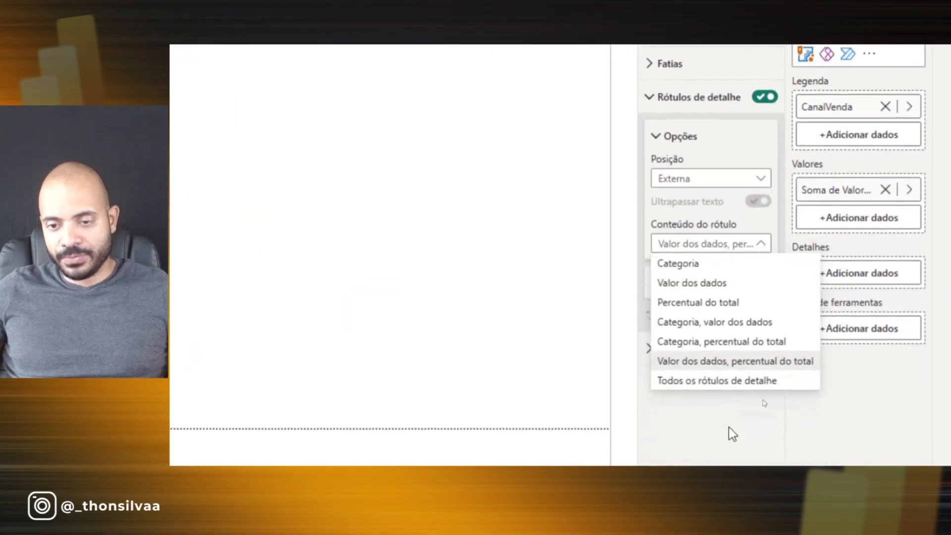
pyautogui.click(704, 345)
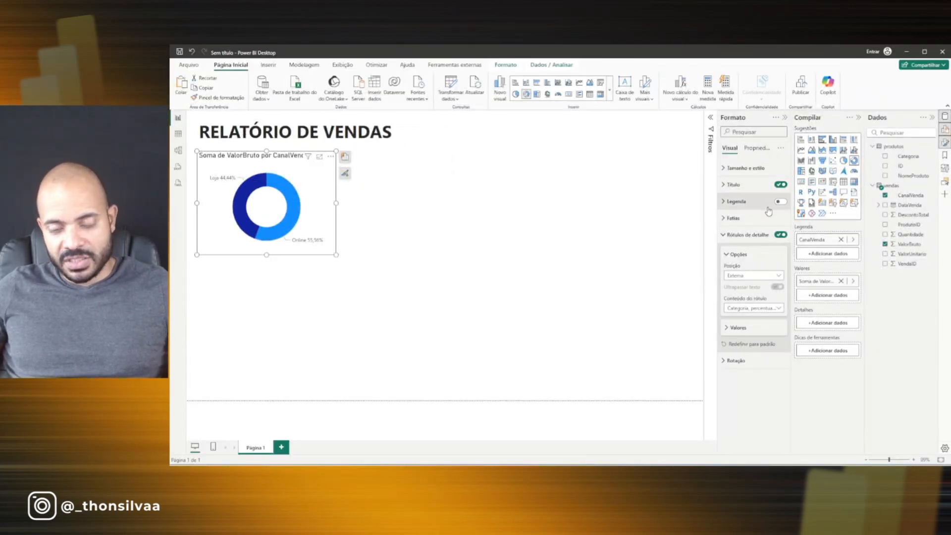
# Step: Recolour the Loja slice with light blue #a0d1ff (theme colour 1, 60% lighter) and collapse the slice and detail label settings
pyautogui.click(745, 219)
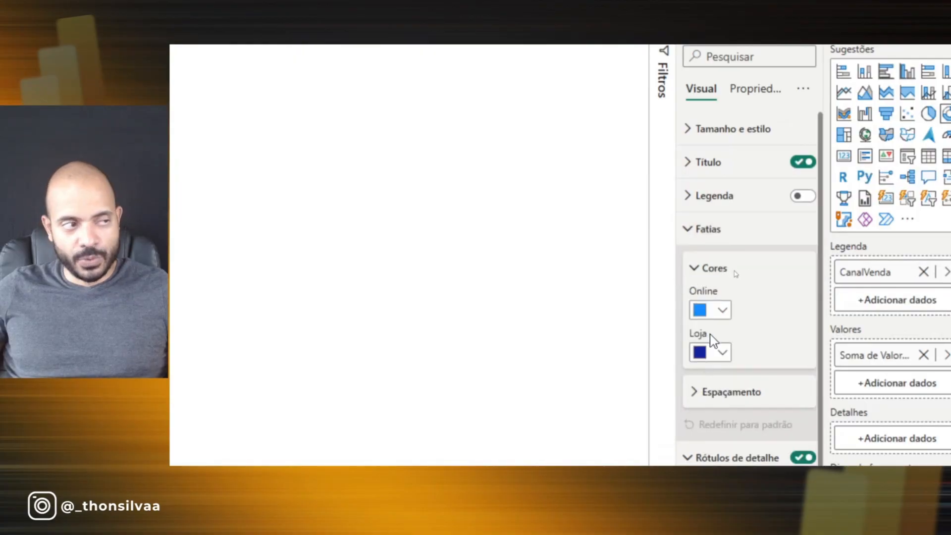
pyautogui.click(721, 353)
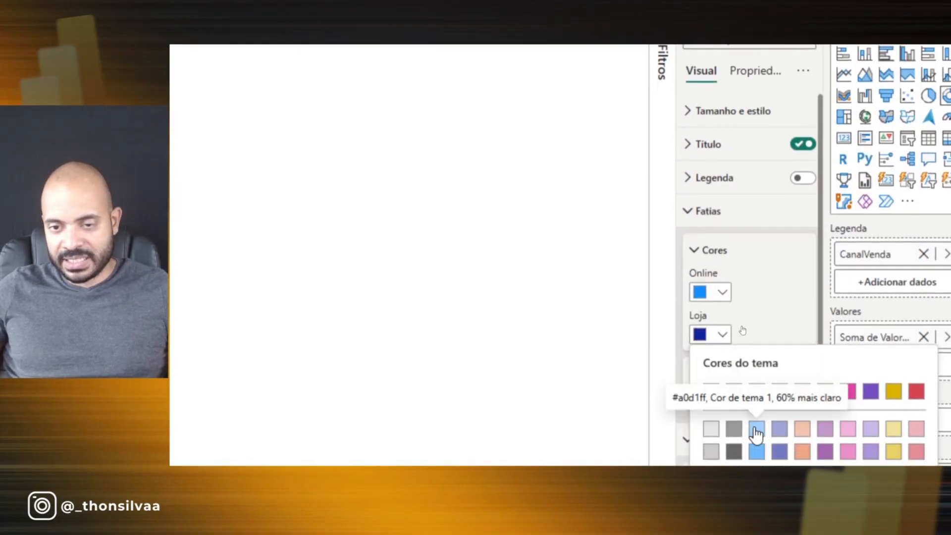
pyautogui.click(756, 439)
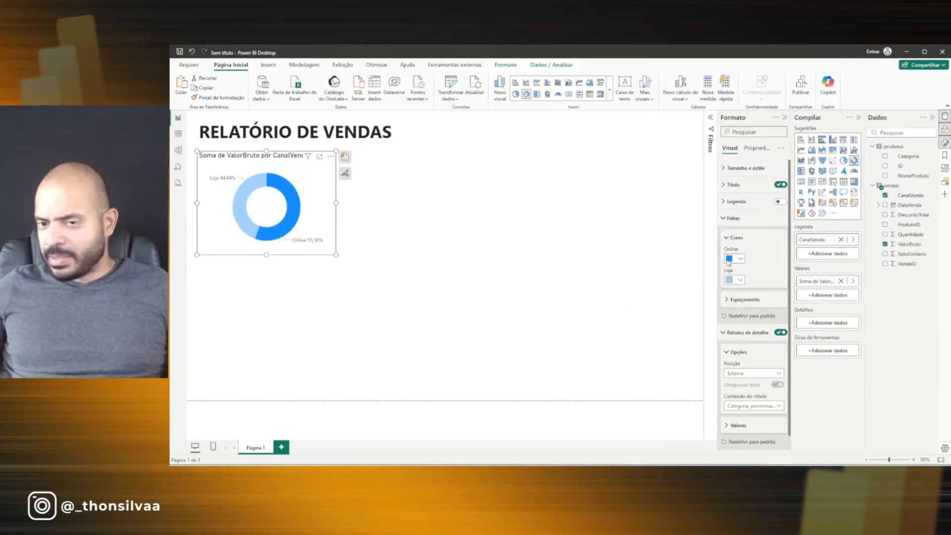
pyautogui.click(733, 218)
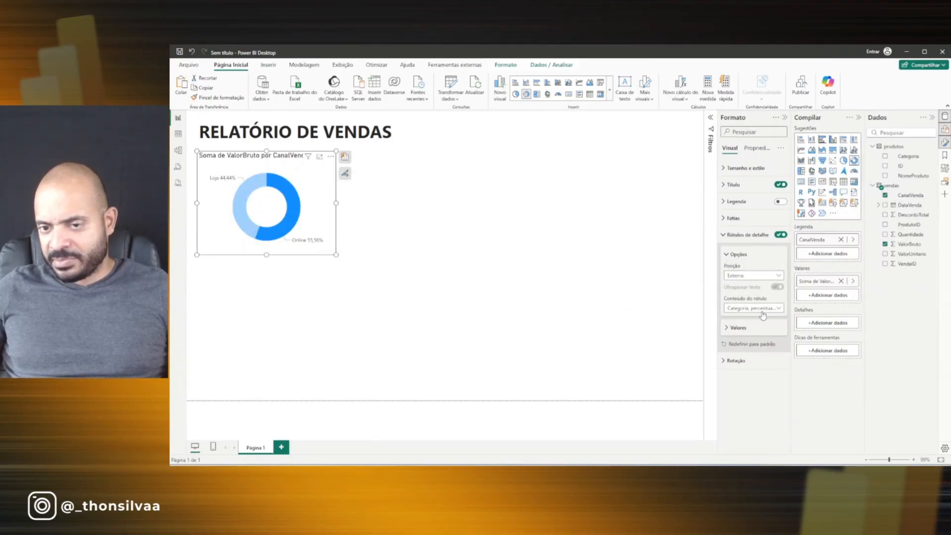
pyautogui.click(743, 238)
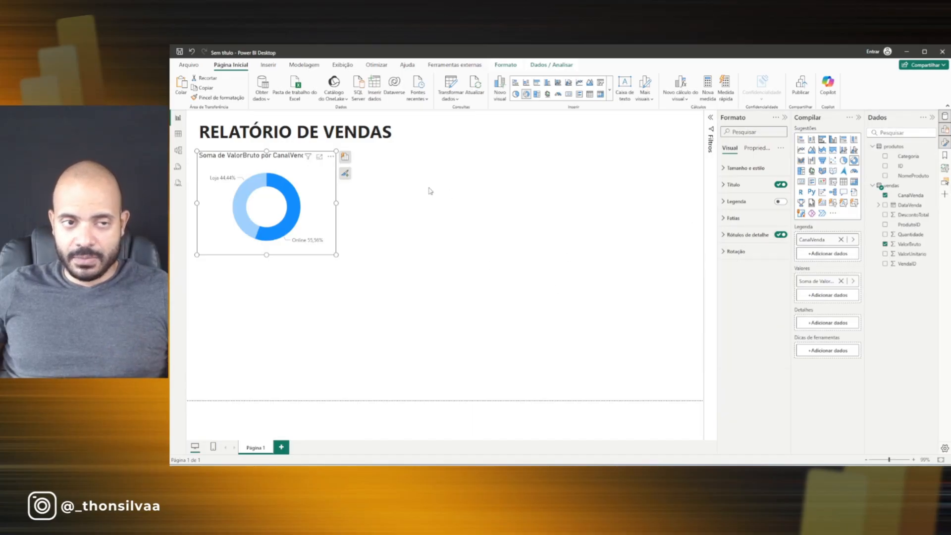
# Step: Replace the donut chart's title text with "Faturamento Bruto por canal"
pyautogui.click(733, 185)
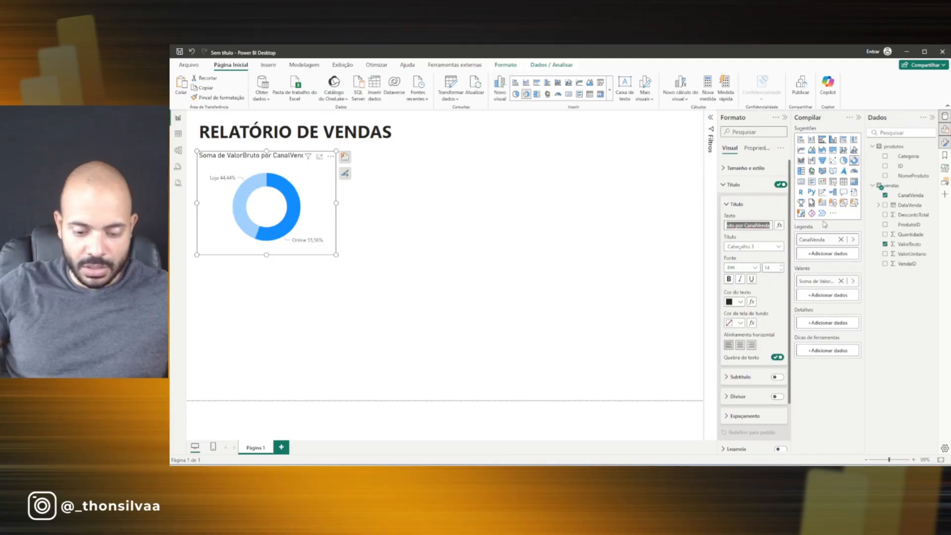
pyautogui.press('BackSpace')
pyautogui.write('FATURA')
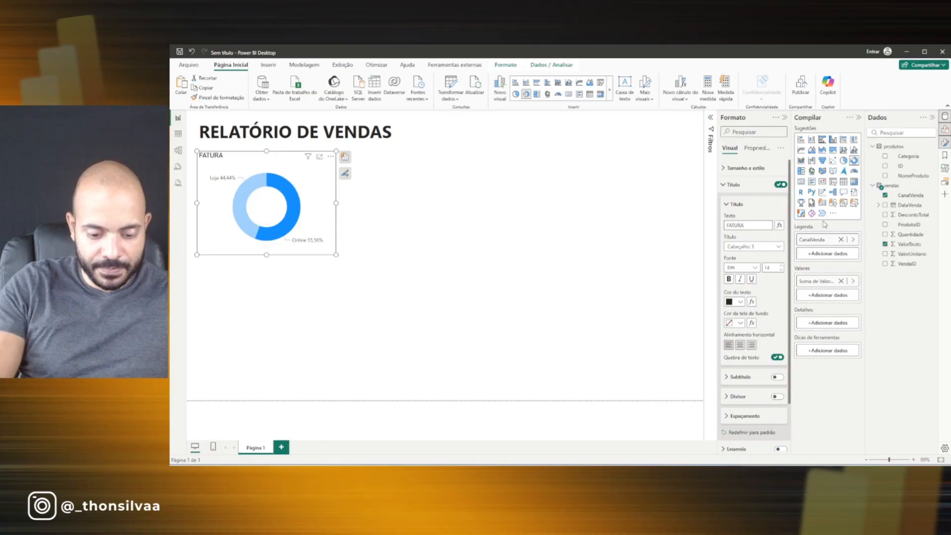
pyautogui.press('BackSpace')
pyautogui.write('atu')
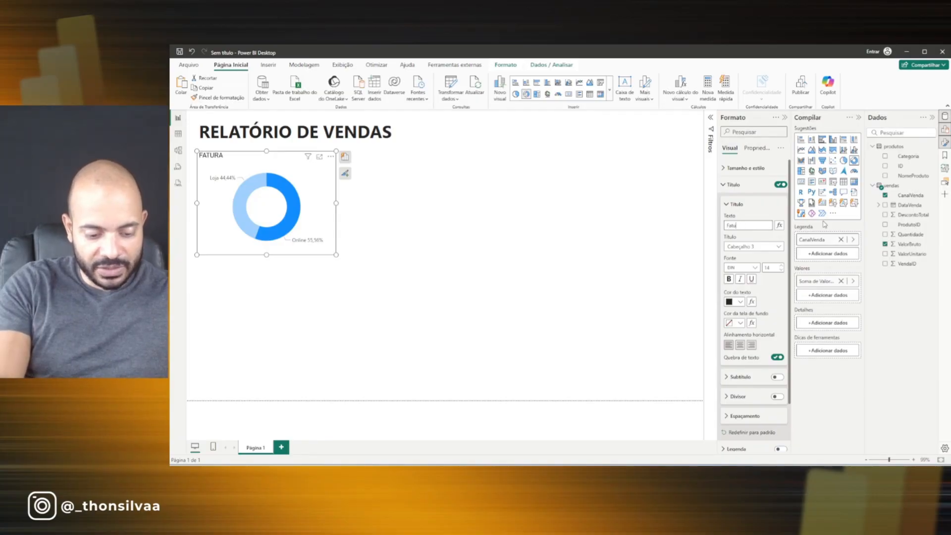
pyautogui.write('ramento Bruto')
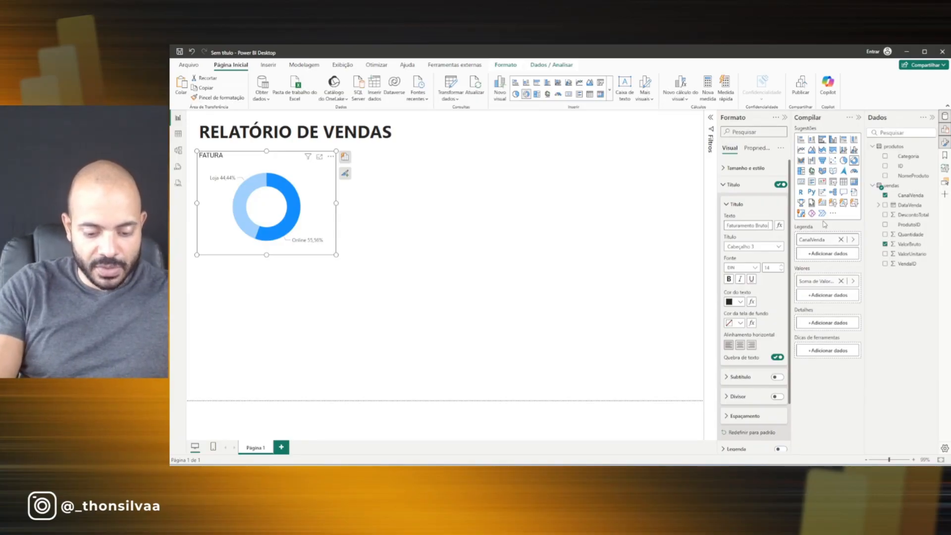
pyautogui.write(' por caral')
pyautogui.press('Return')
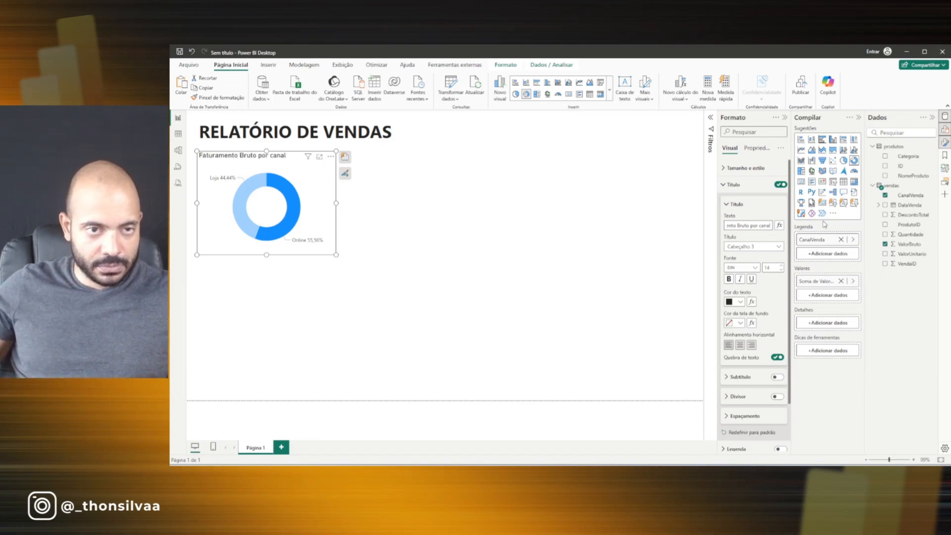
pyautogui.click(446, 216)
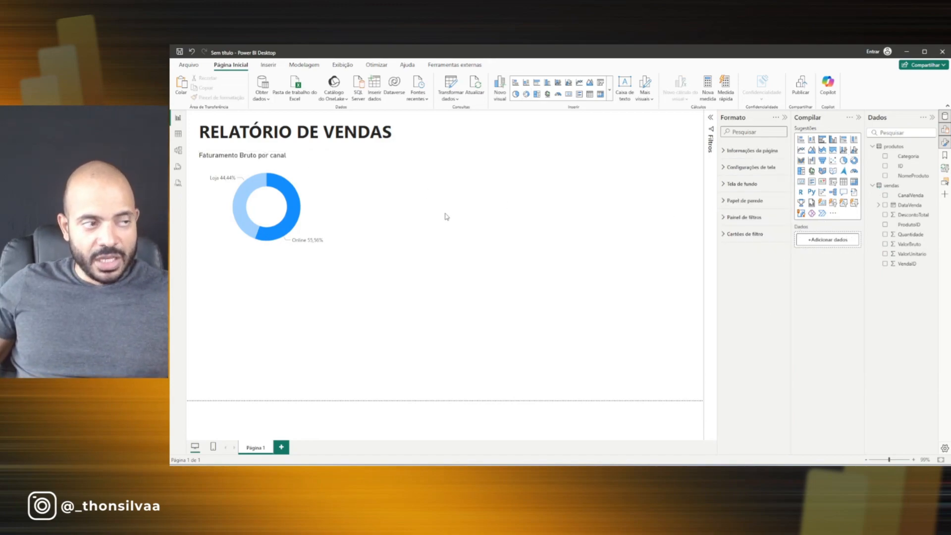
# Step: Shift the donut chart slightly lower and place a duplicate of it directly to its right
pyautogui.click(314, 208)
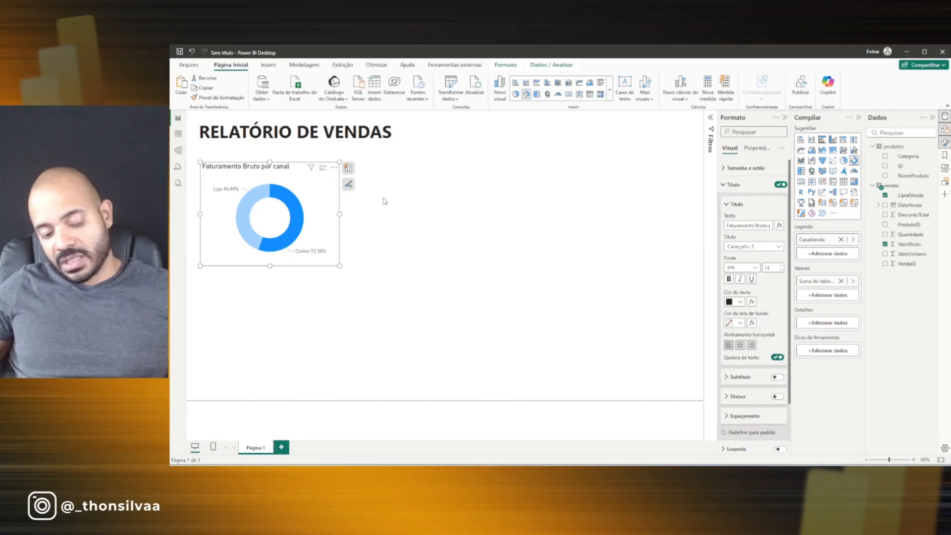
pyautogui.click(442, 199)
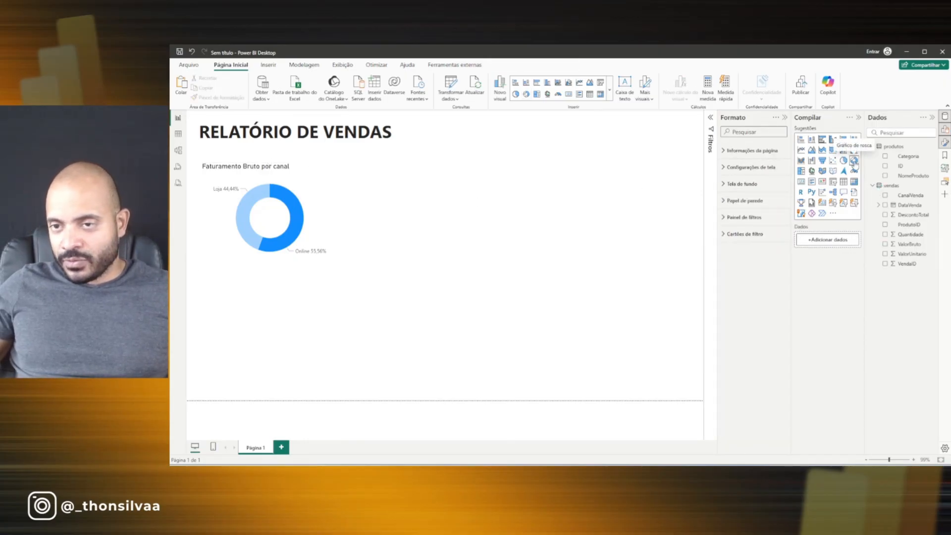
pyautogui.click(299, 171)
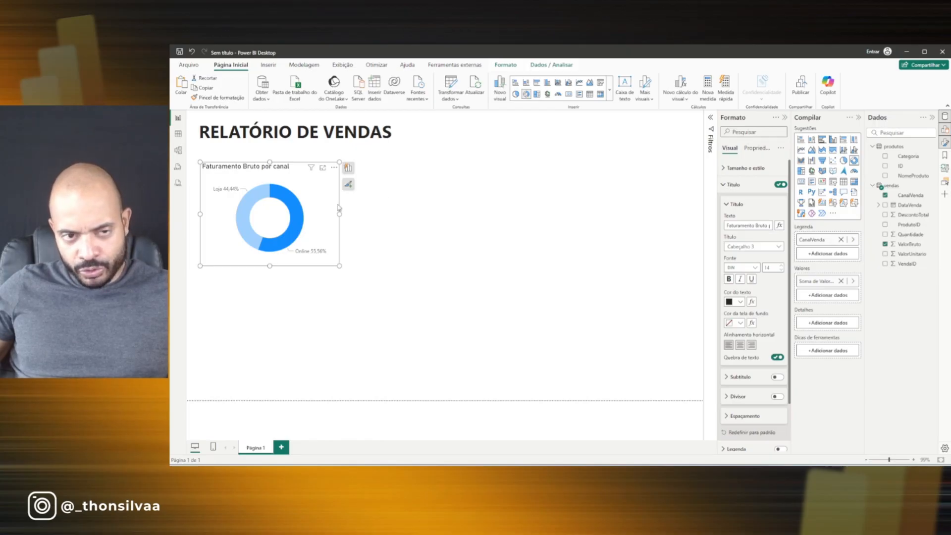
pyautogui.hotkey('ctrl', 'v')
pyautogui.moveTo(286, 196); pyautogui.dragTo(419, 194)
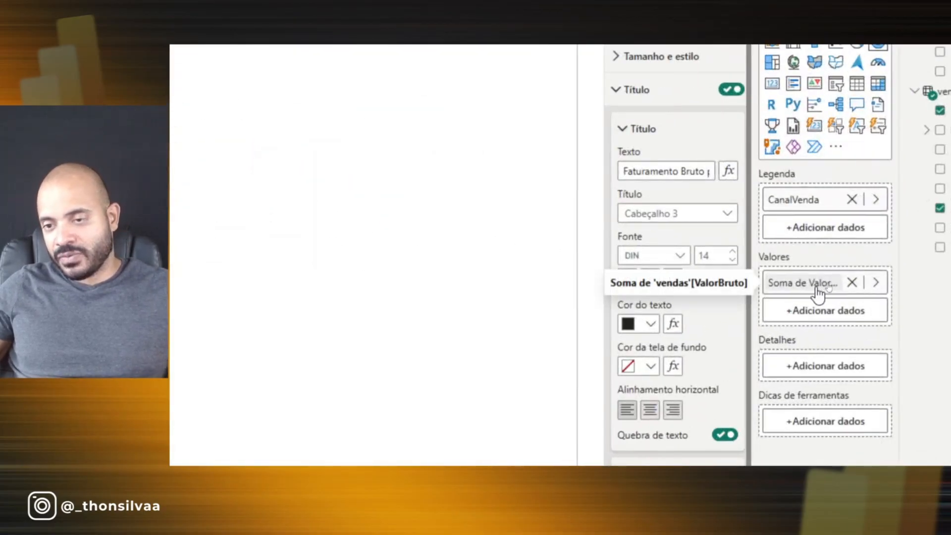
# Step: Change the duplicated donut chart's value field to DescontoTotal from the vendas table
pyautogui.click(876, 282)
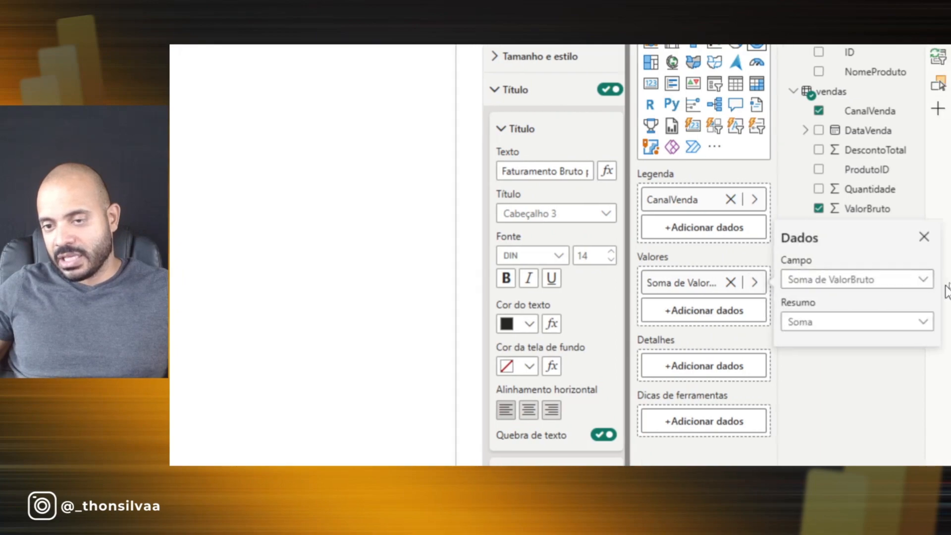
pyautogui.click(907, 280)
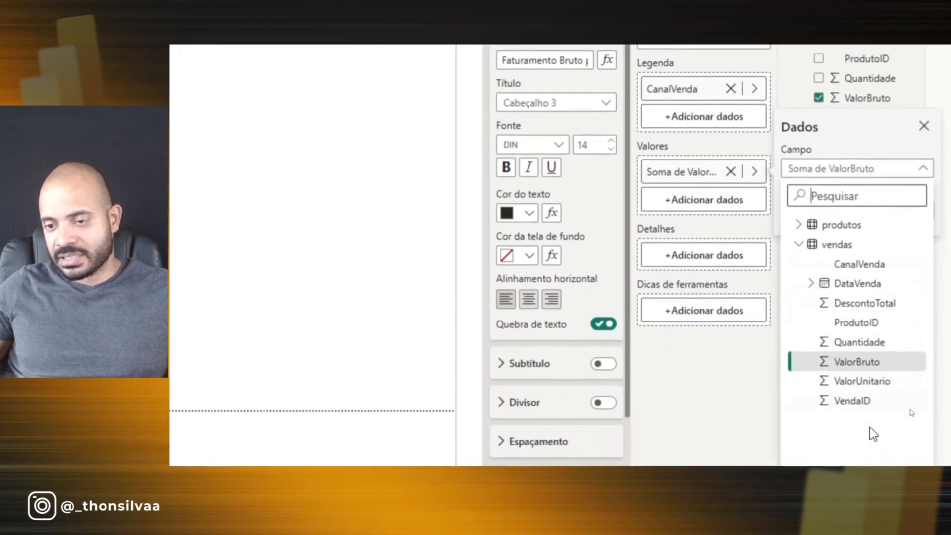
pyautogui.click(887, 303)
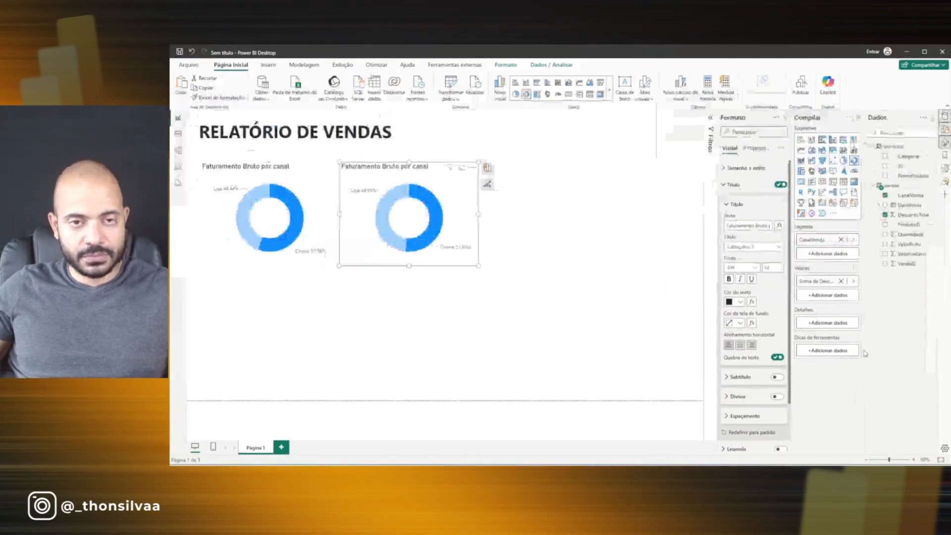
pyautogui.click(512, 277)
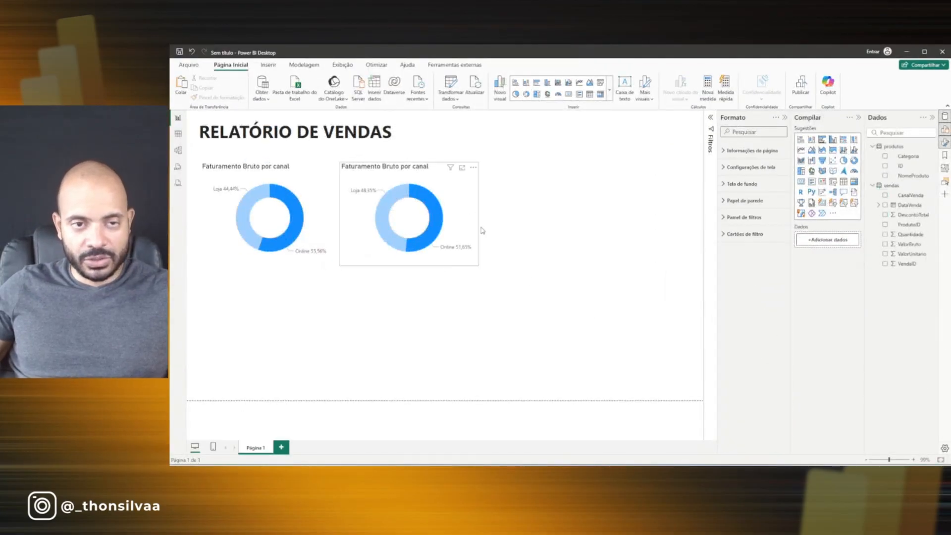
# Step: Change the duplicated donut chart's title text to "Desconto por canal"
pyautogui.click(445, 193)
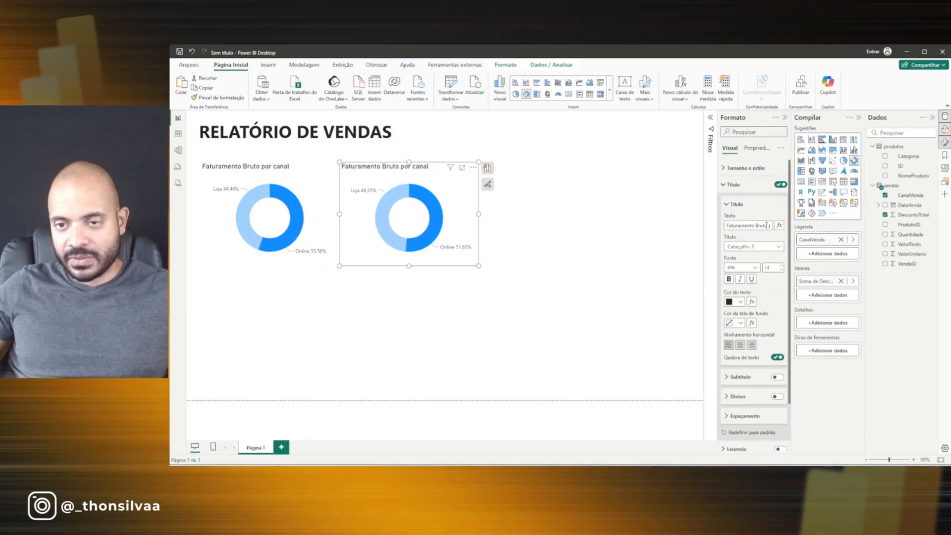
pyautogui.write('Desconto')
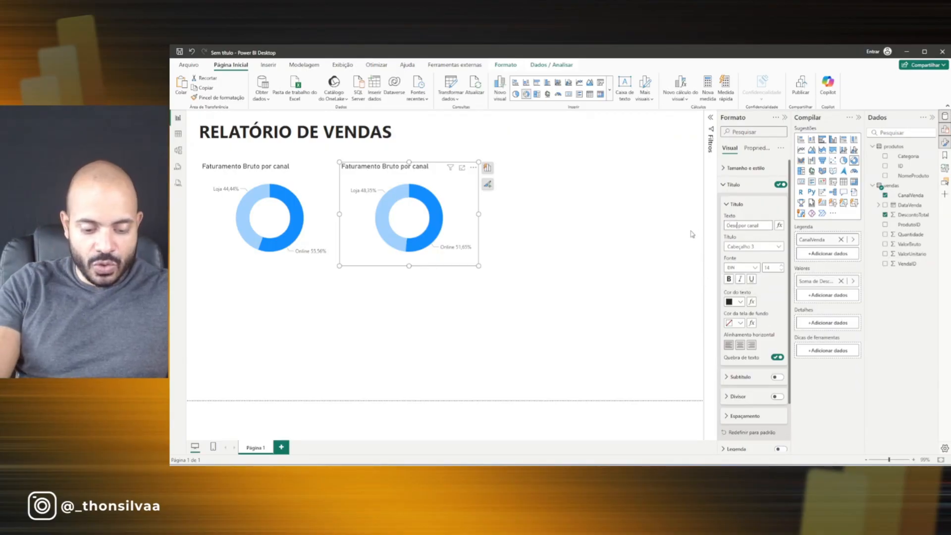
pyautogui.click(500, 218)
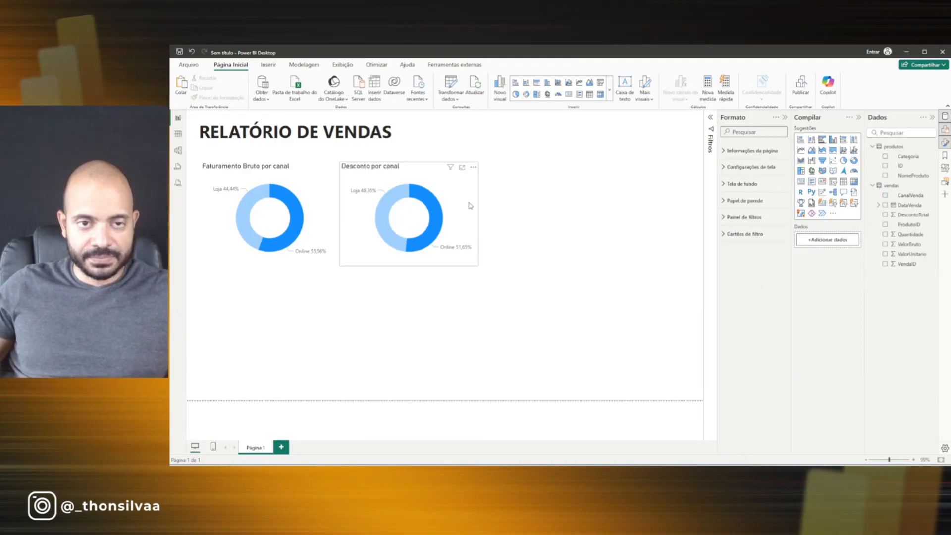
# Step: Recolour the Online slice of the Desconto por canal donut chart with a custom pure red
pyautogui.click(483, 182)
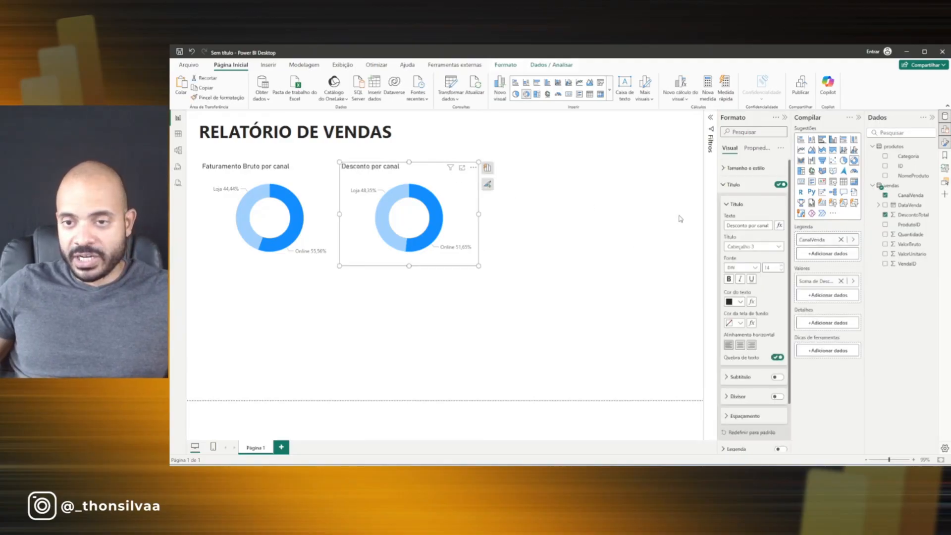
pyautogui.click(732, 184)
pyautogui.click(732, 218)
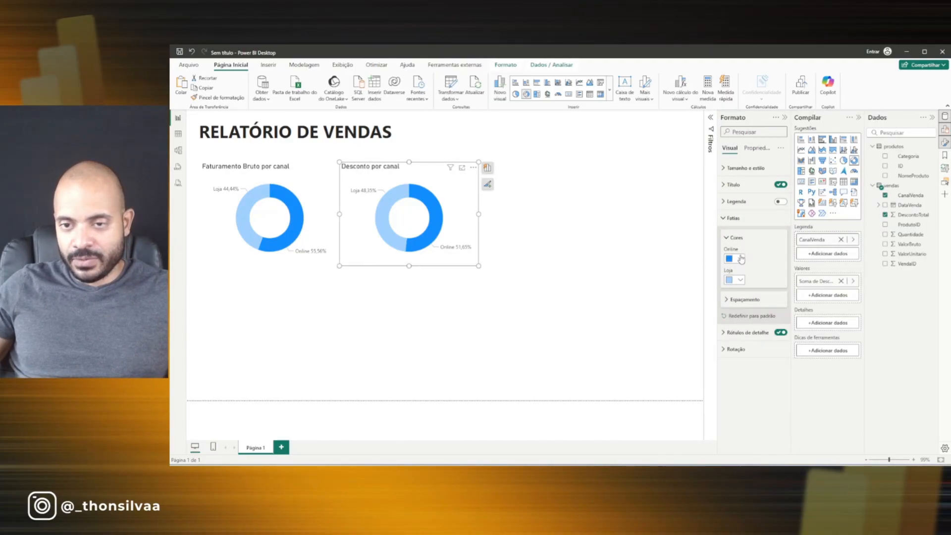
pyautogui.click(740, 259)
pyautogui.click(763, 399)
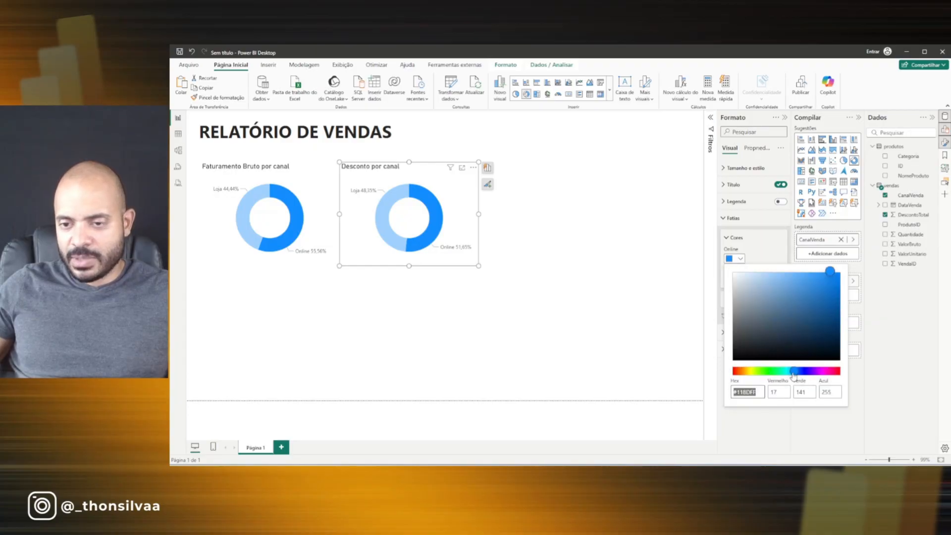
pyautogui.moveTo(794, 375); pyautogui.dragTo(837, 375)
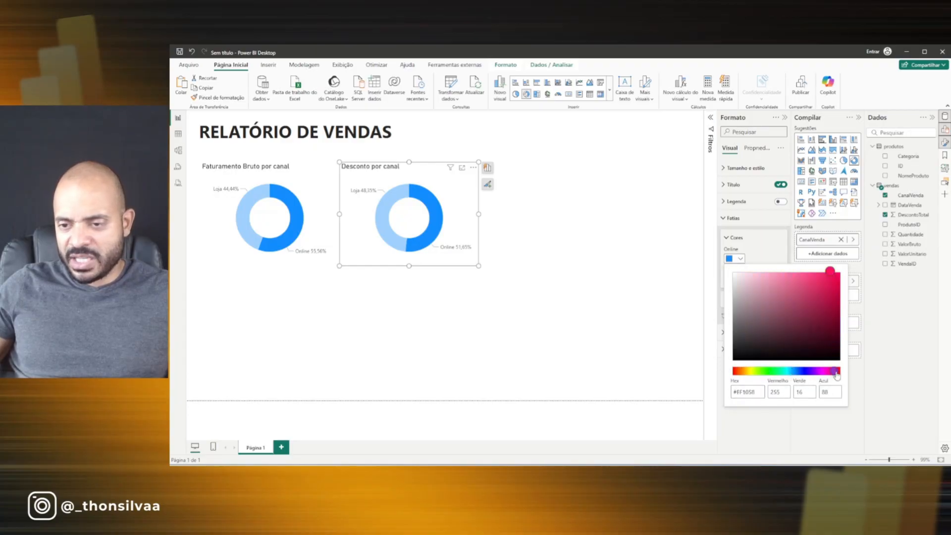
pyautogui.click(775, 255)
# Step: Recolour the Loja slice of the Desconto por canal chart with the custom muted red #D44141
pyautogui.click(739, 280)
pyautogui.click(753, 421)
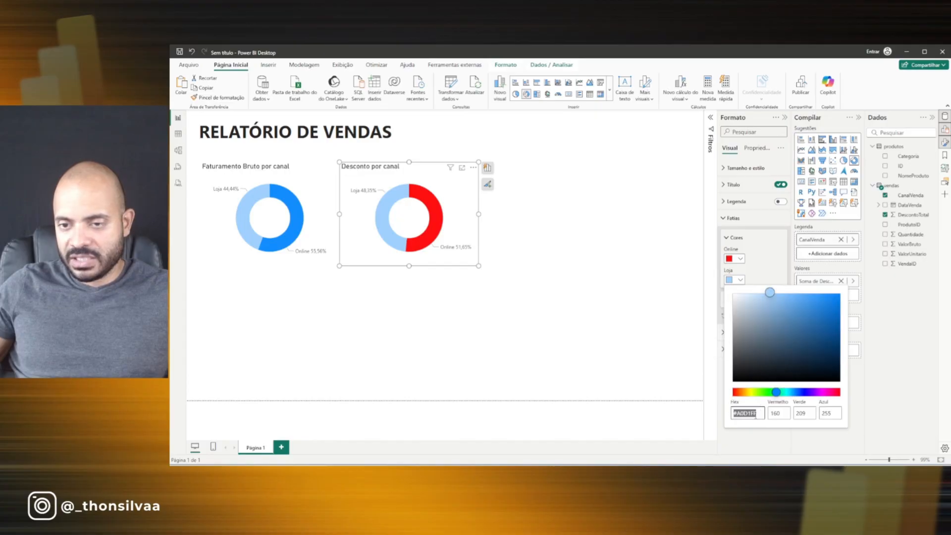
pyautogui.moveTo(776, 392); pyautogui.dragTo(839, 393)
pyautogui.click(805, 310)
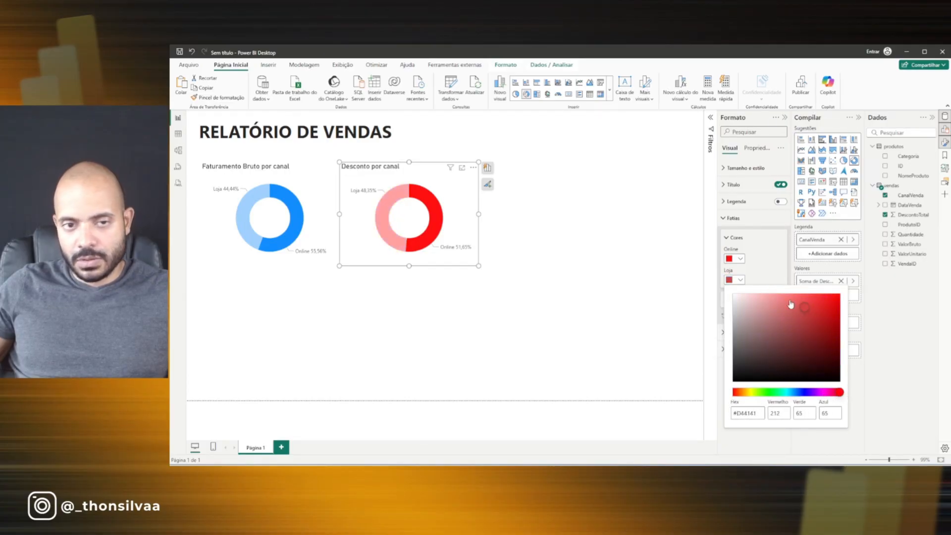
pyautogui.click(619, 288)
pyautogui.click(550, 282)
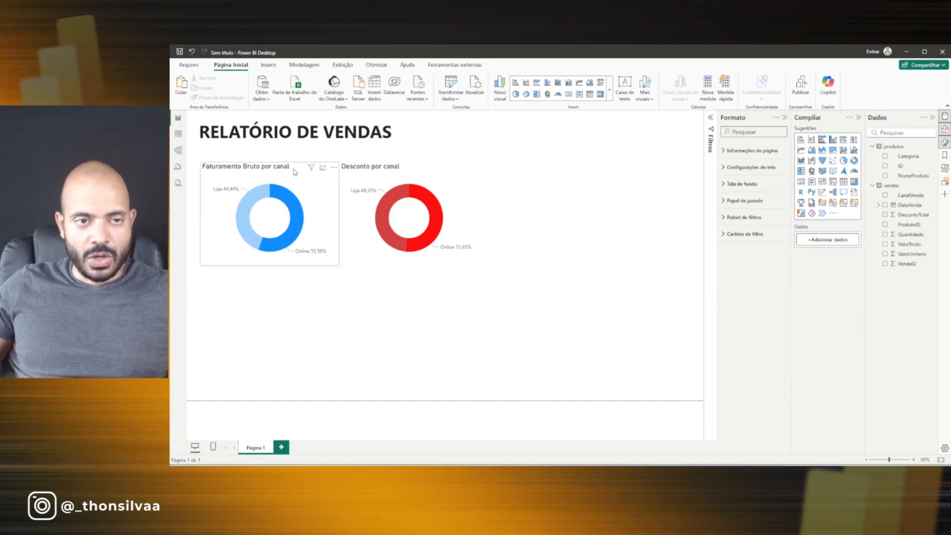
# Step: Move the Desconto por canal chart slightly to the right, leaving a small gap between the two donut charts
pyautogui.click(317, 208)
pyautogui.keyDown('ctrl'); pyautogui.click(401, 190); pyautogui.keyUp('ctrl')
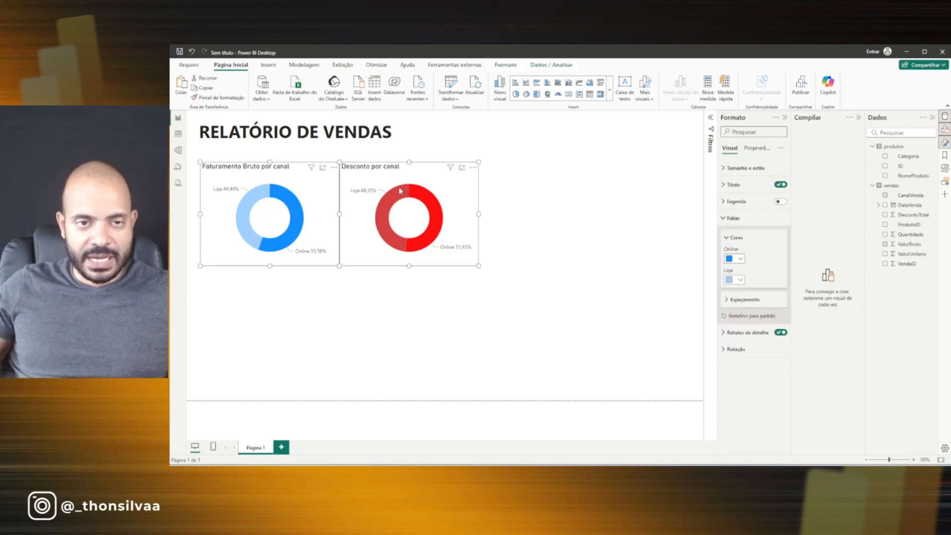
pyautogui.click(545, 190)
pyautogui.moveTo(415, 176); pyautogui.dragTo(434, 176)
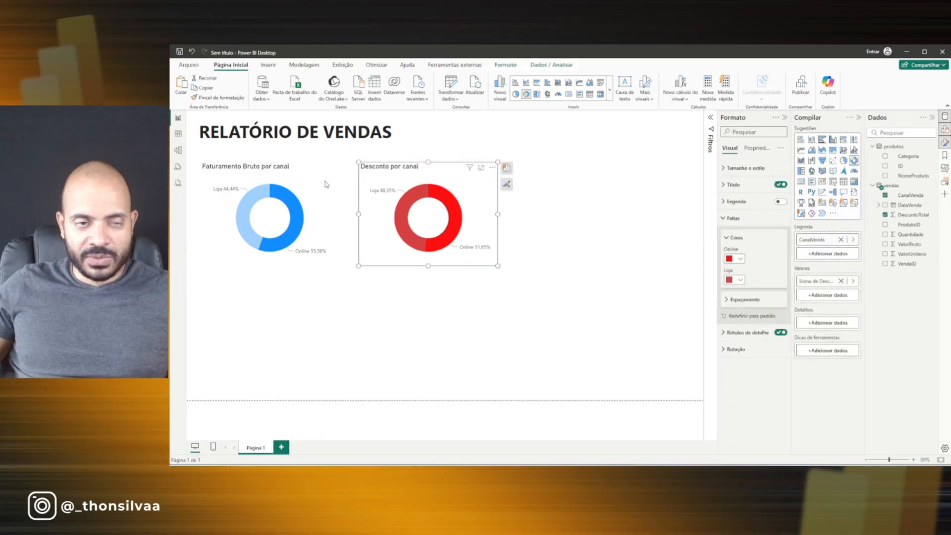
# Step: Open the size and style settings of the Faturamento Bruto por canal donut chart
pyautogui.click(275, 175)
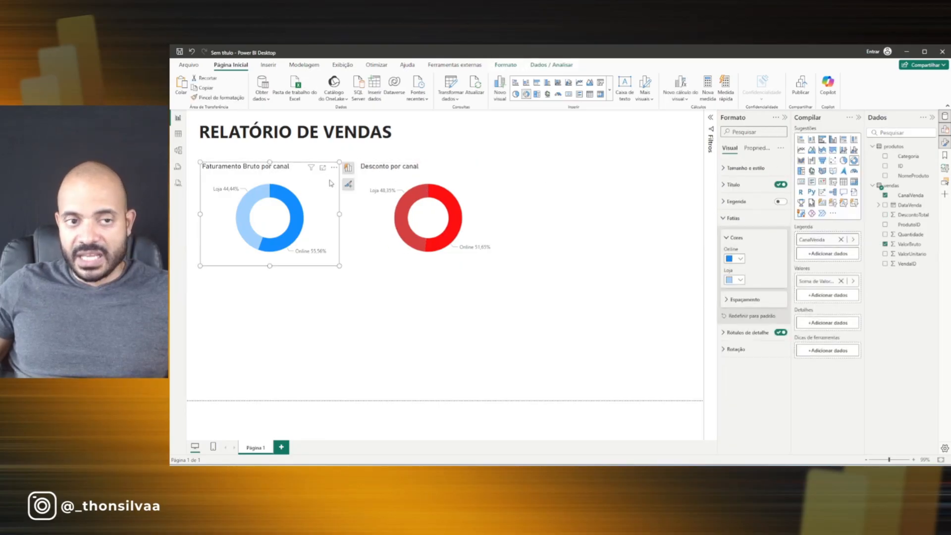
pyautogui.click(745, 173)
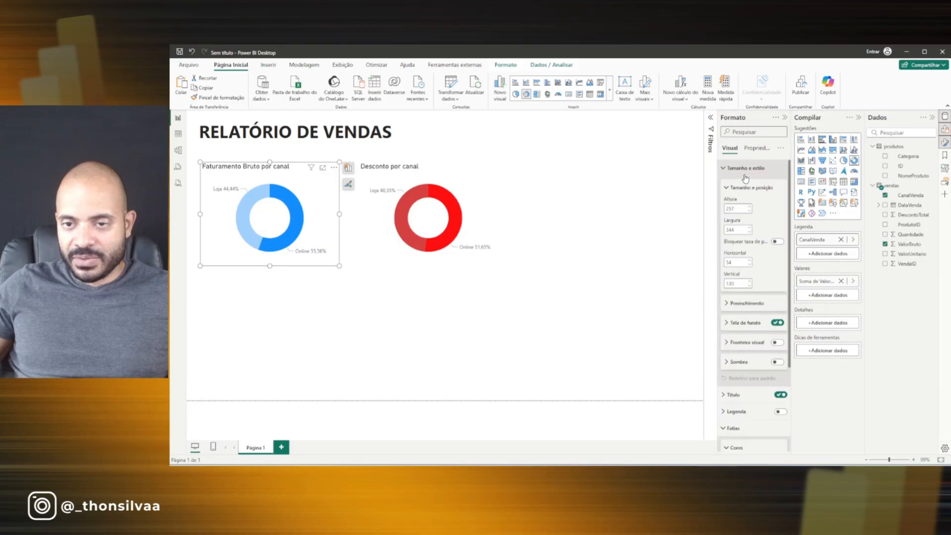